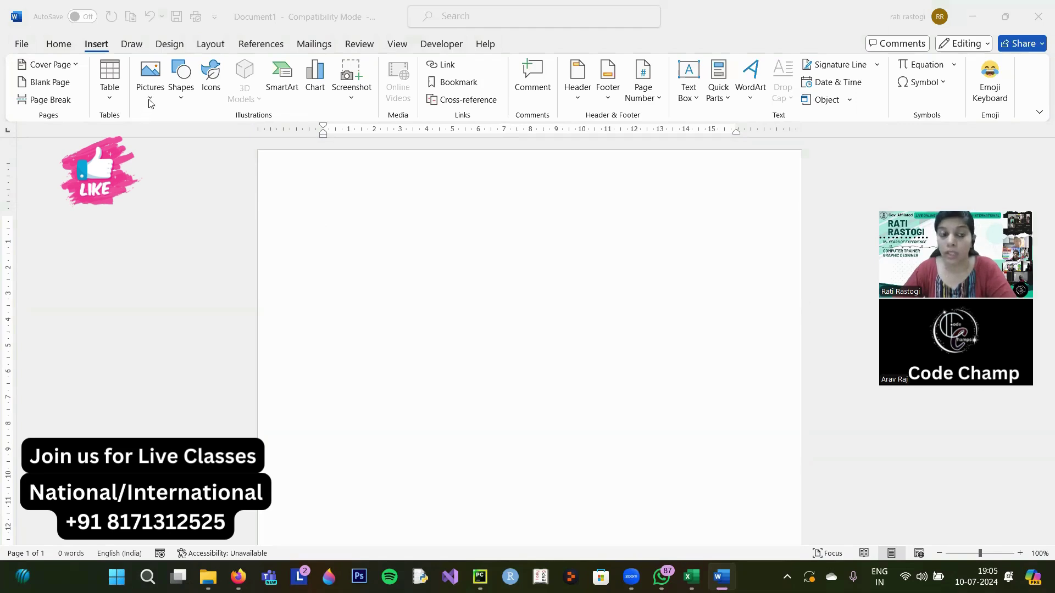
left_click(110, 104)
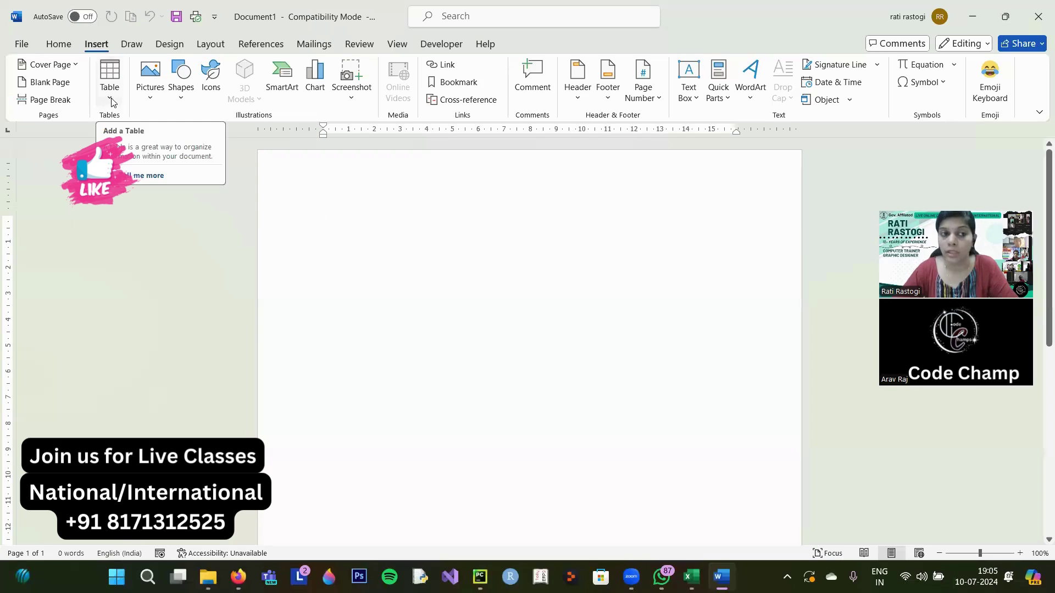
left_click(111, 101)
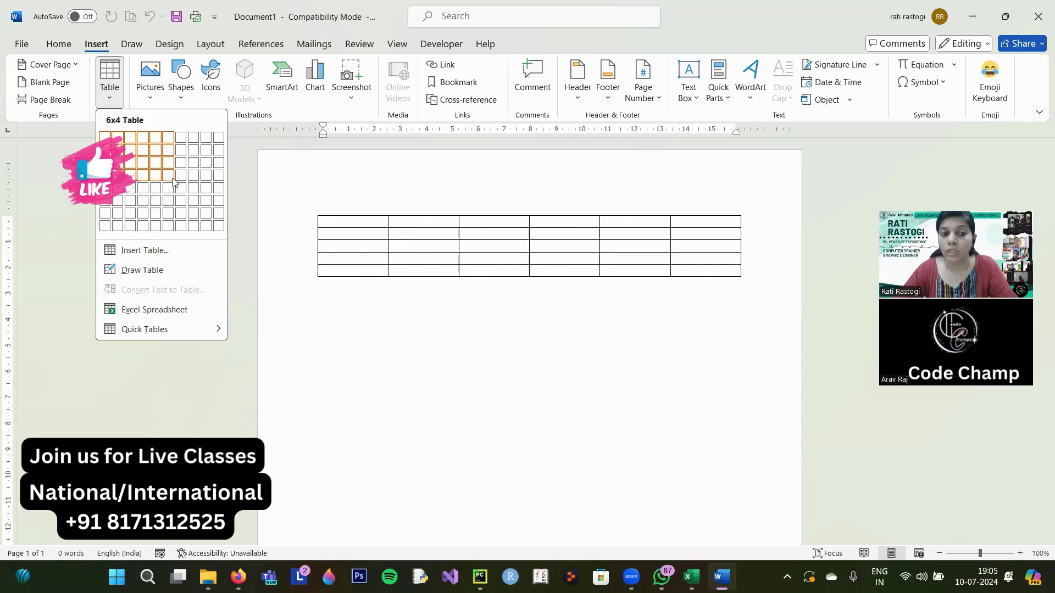
left_click(160, 248)
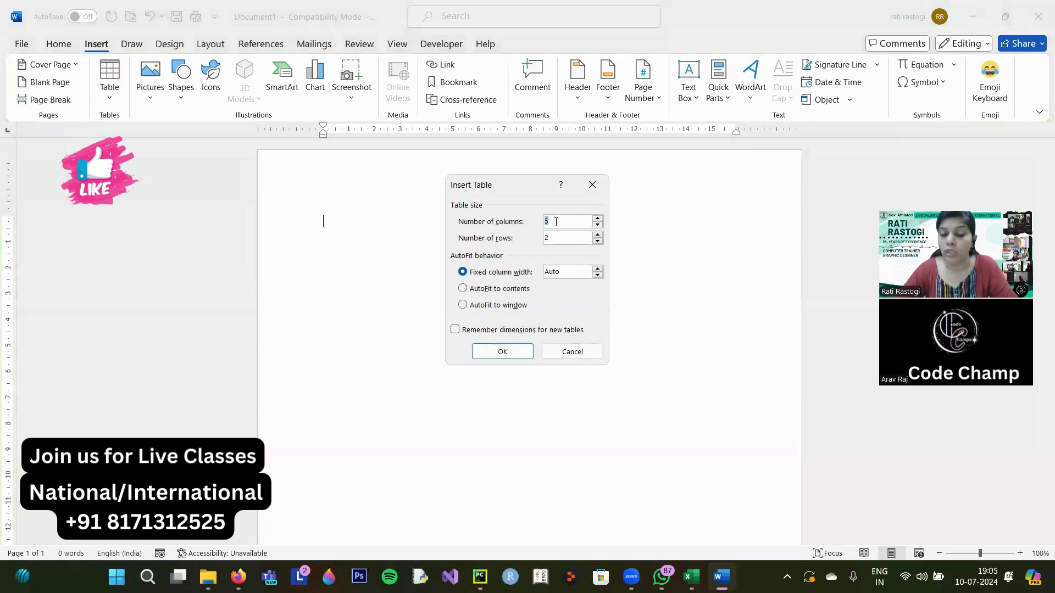
left_click(599, 219)
left_click(575, 353)
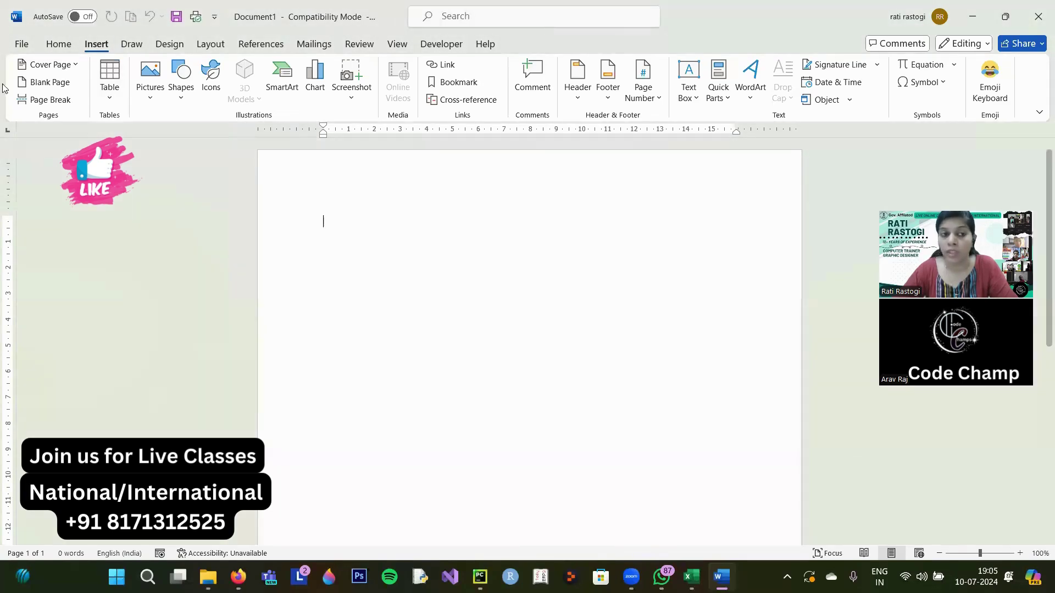
Step: Embed an Excel spreadsheet containing 23 in A1 and 34 in A2, and delete it from the document
left_click(110, 99)
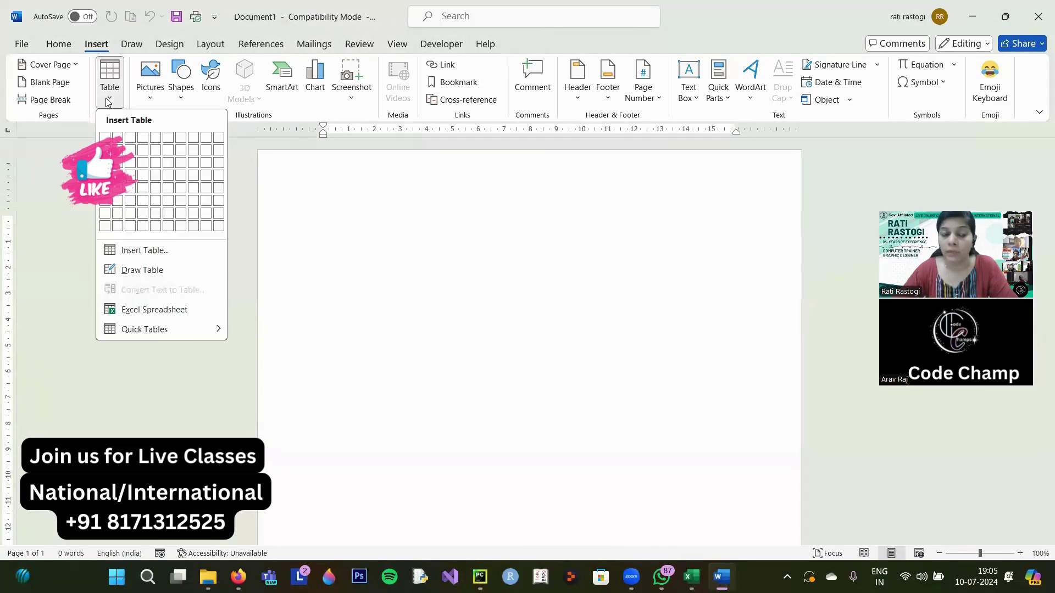
left_click(145, 310)
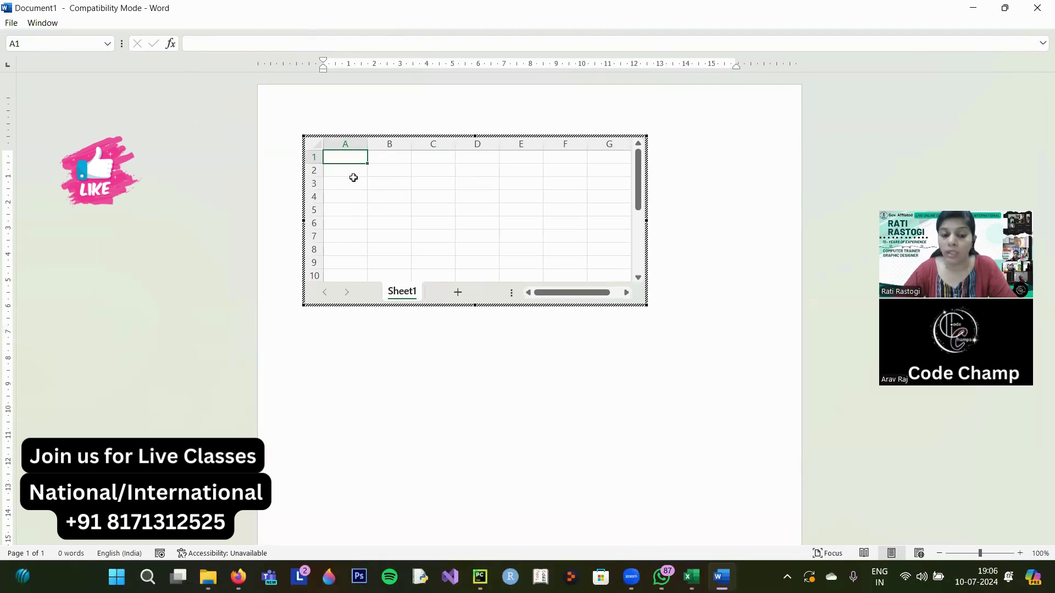
type("23")
key("Return")
type("34")
key("Return")
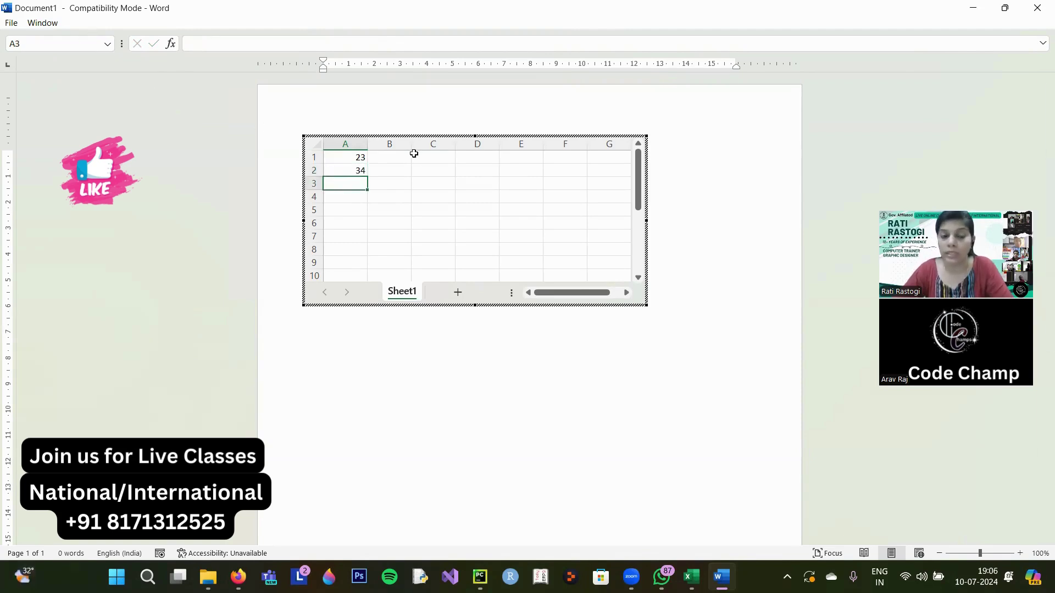
left_click(451, 115)
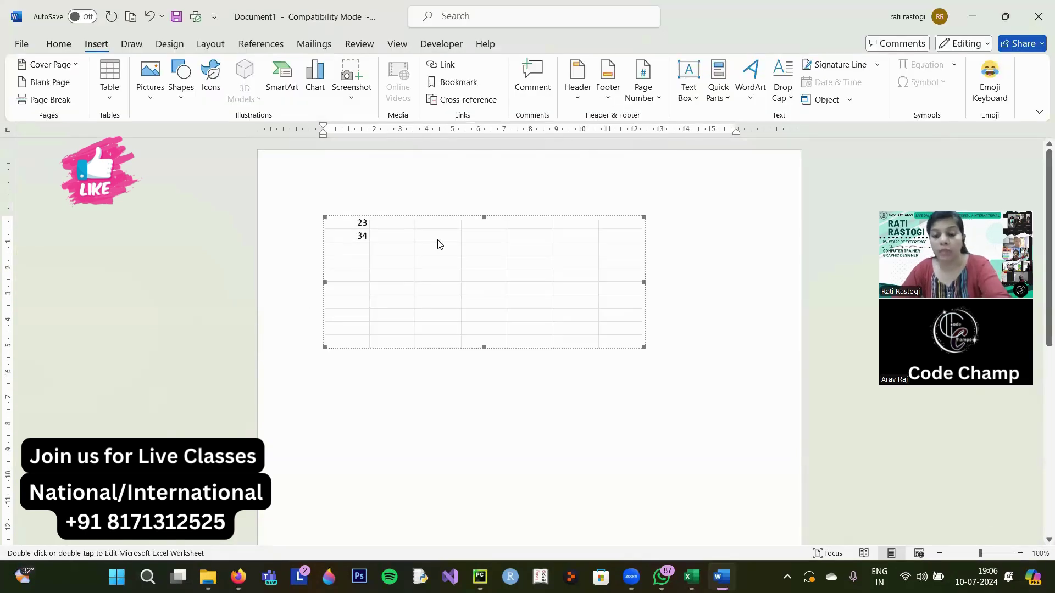
key("Delete")
Step: Draw a table about 12 cm wide on the page and divide it into two columns and two rows
left_click(110, 102)
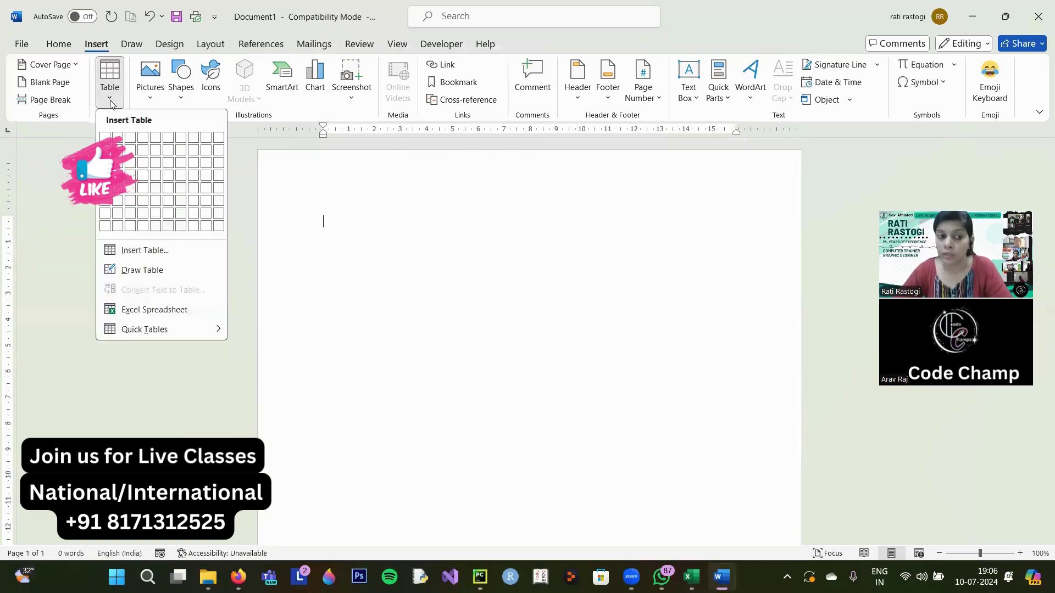
left_click(138, 270)
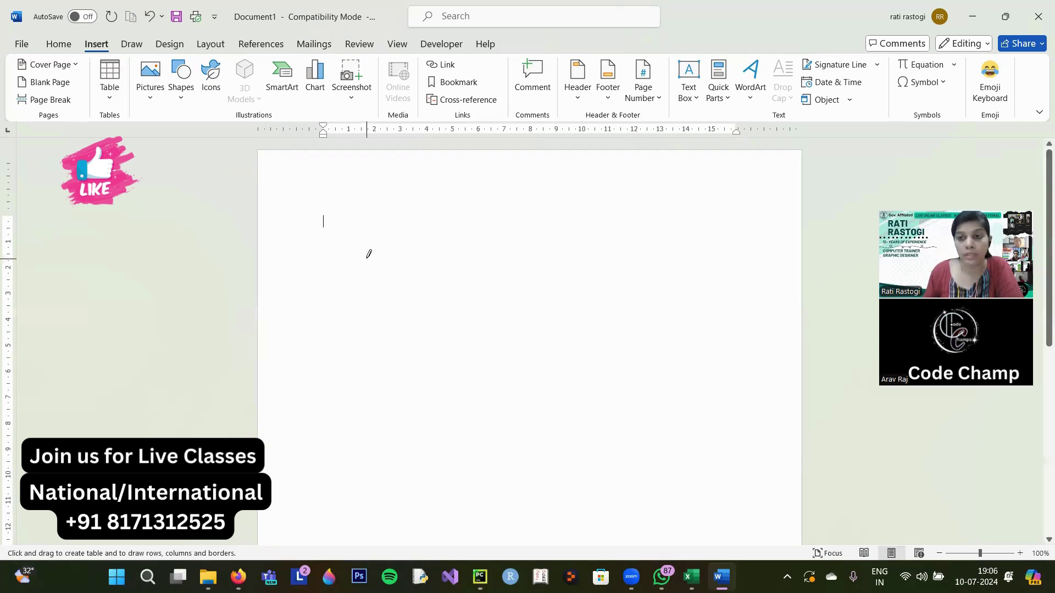
mouse_move(349, 255)
left_mouse_down()
mouse_move(378, 353)
mouse_move(665, 357)
left_mouse_up()
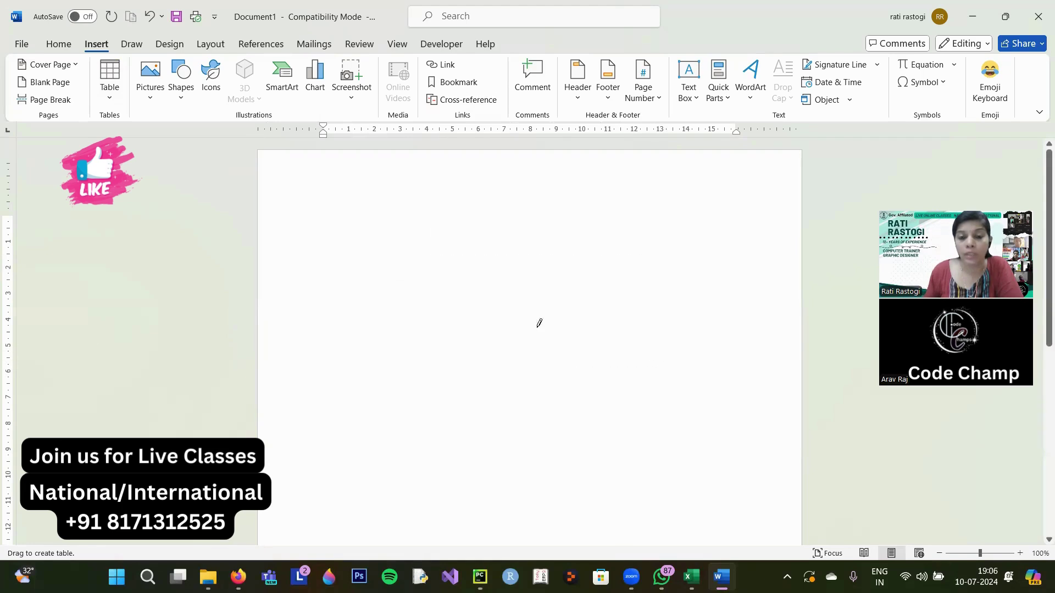
left_click_drag(510, 258, 507, 343)
left_click_drag(385, 303, 603, 302)
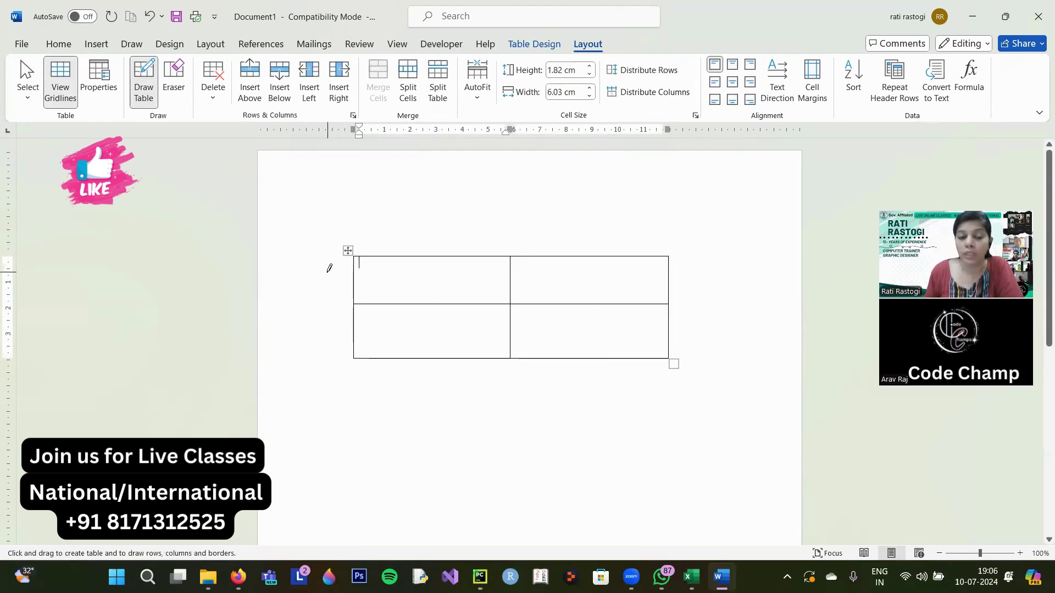
key("Escape")
Step: Move the drawn table up to the page's left margin and enlarge it to nearly the full text width
left_click_drag(348, 254, 314, 240)
left_click_drag(636, 351, 726, 378)
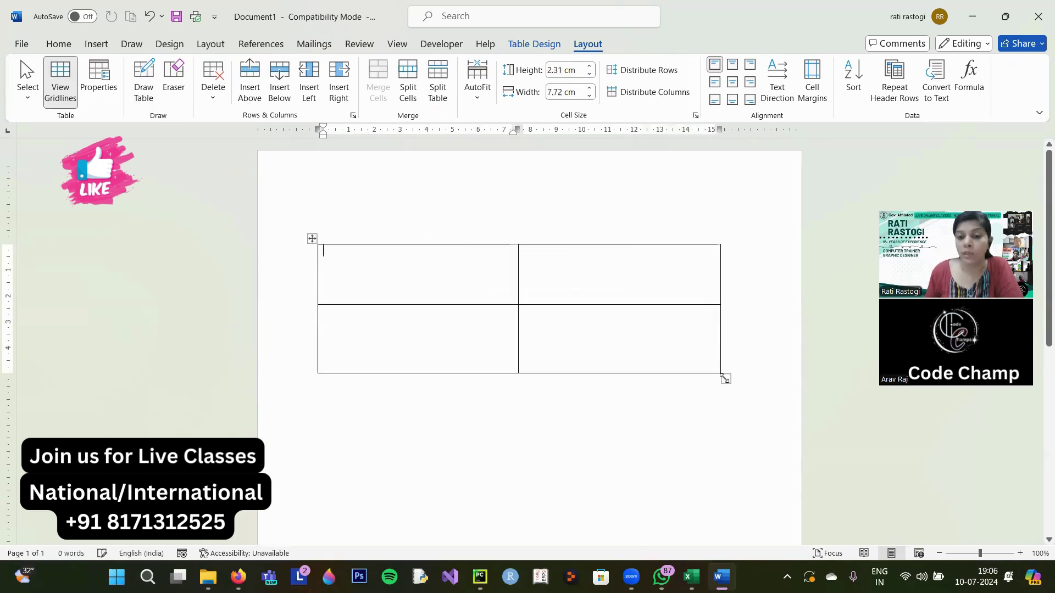
left_click(377, 242)
left_click(377, 242)
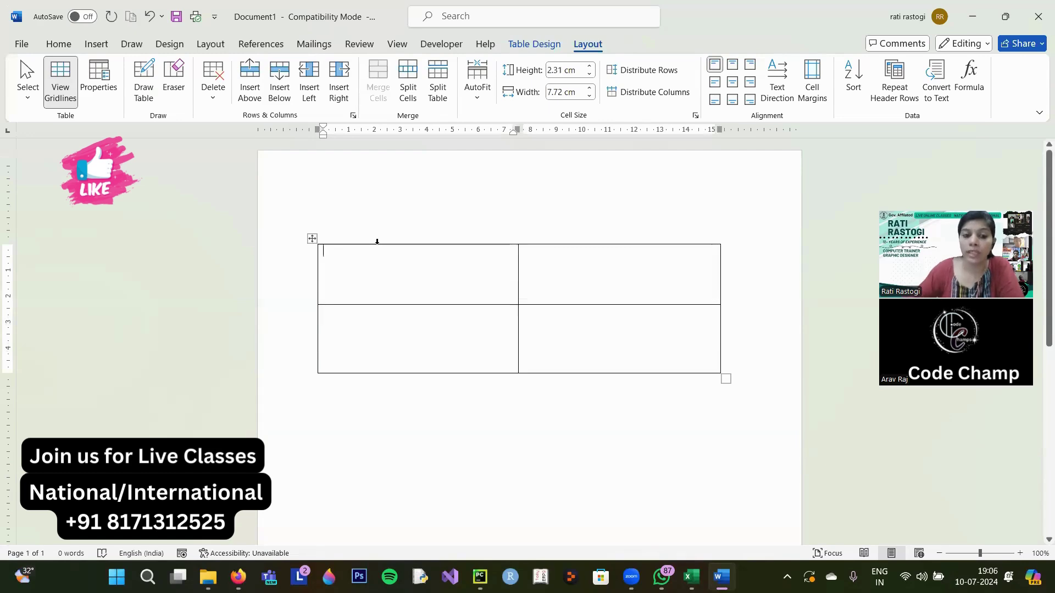
left_click(370, 212)
Step: Delete the entire hand-drawn table
left_click(312, 238)
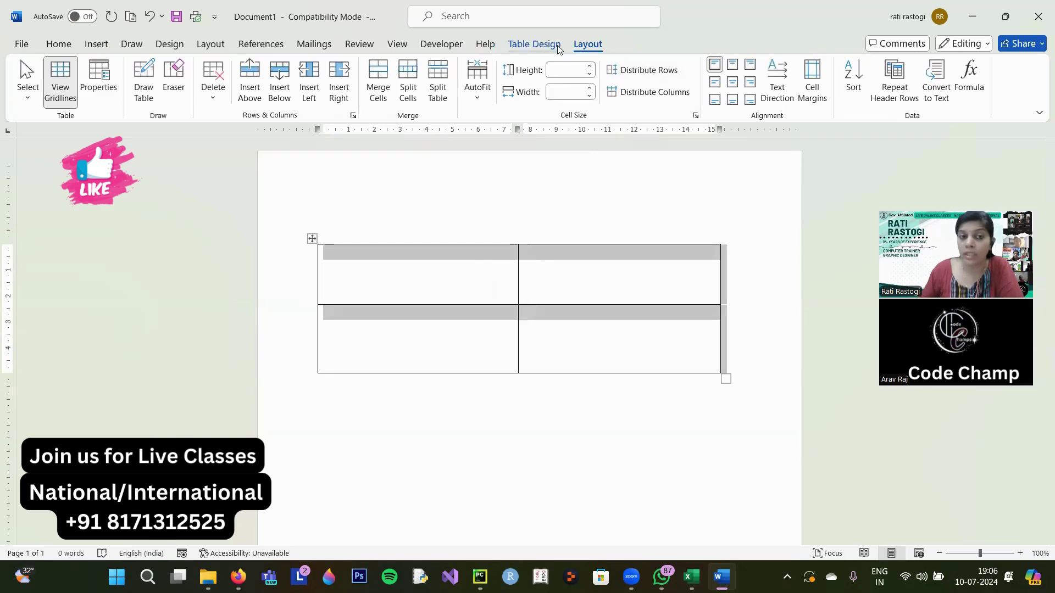
left_click(213, 97)
left_click(237, 179)
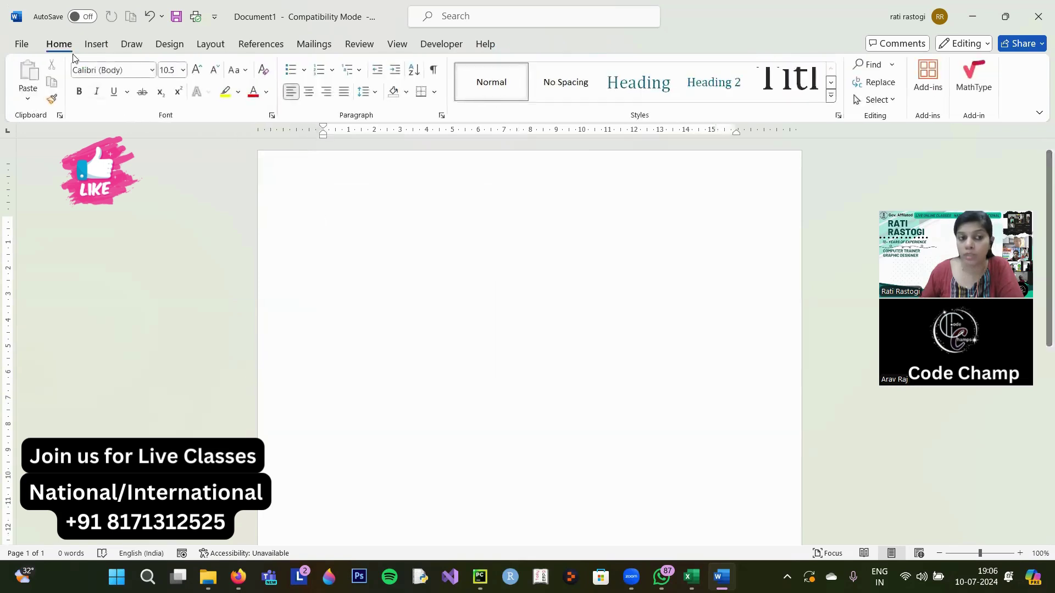
Step: Insert the built-in With Subheads 1 quick table
left_click(96, 44)
left_click(110, 99)
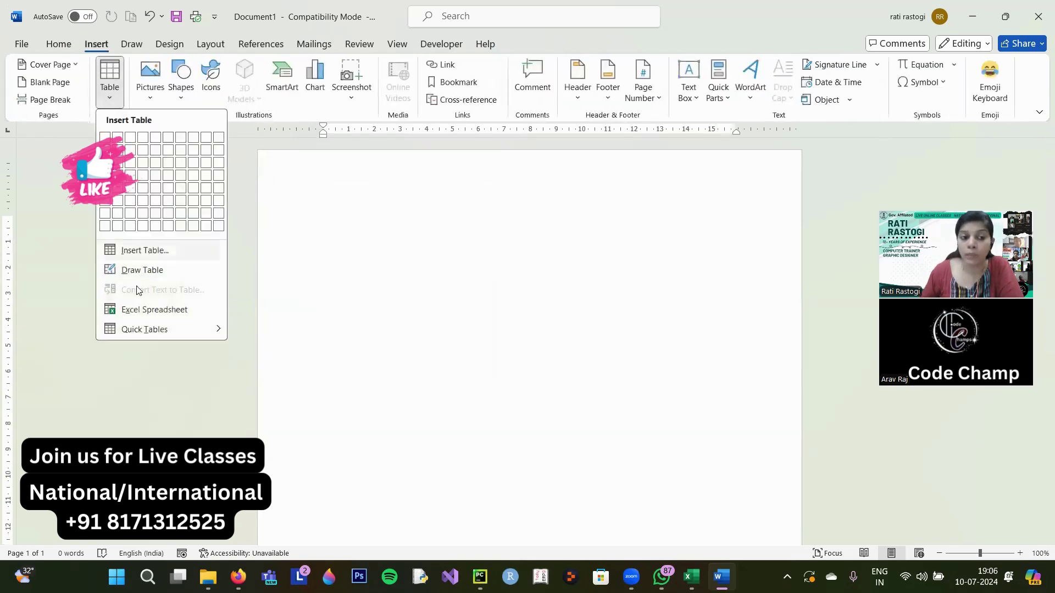
mouse_move(142, 330)
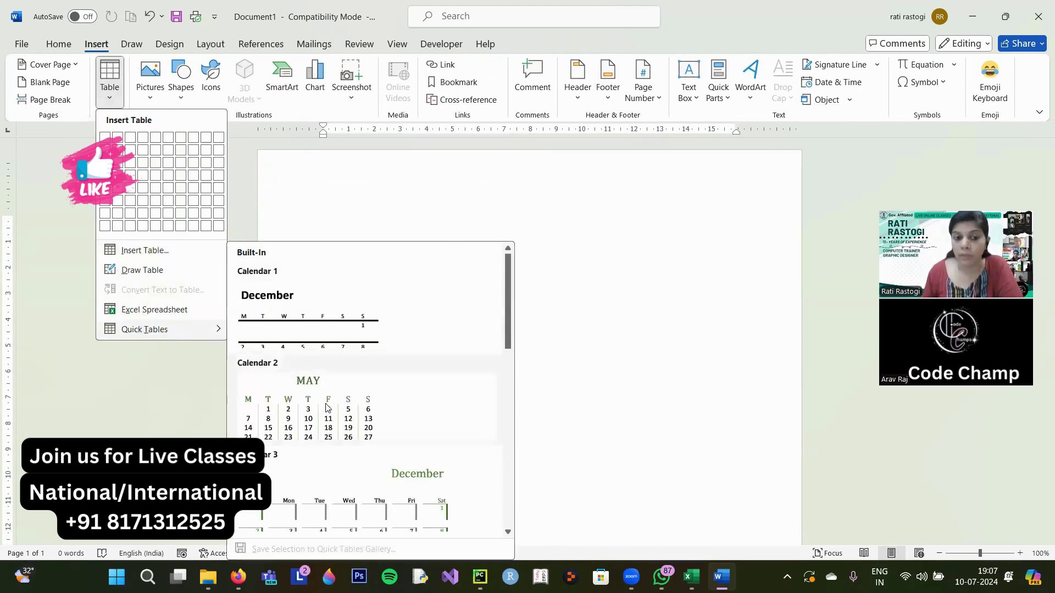
scroll(326, 412, "down", 6)
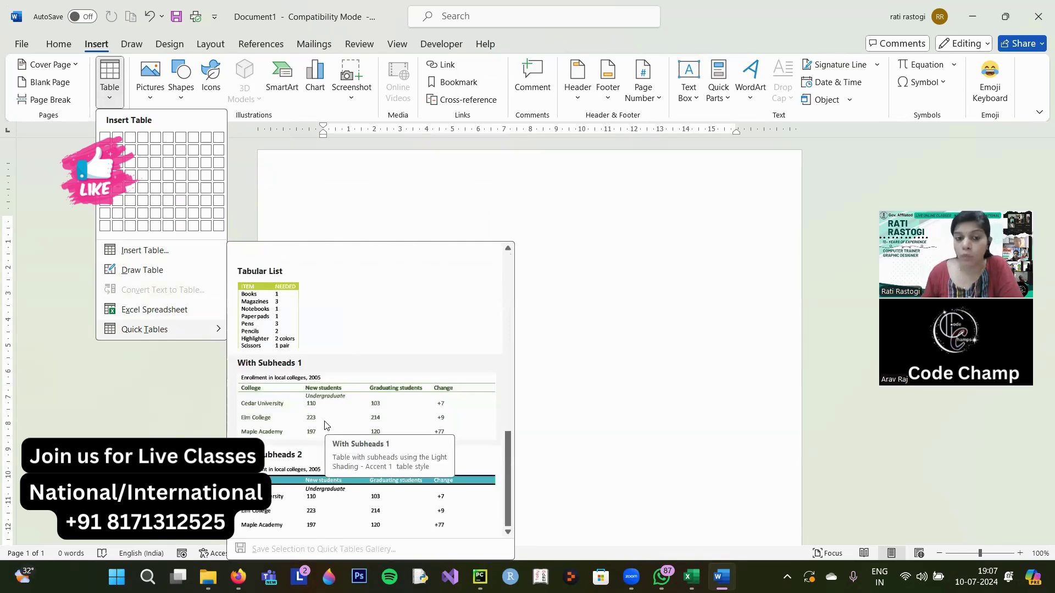
left_click(328, 408)
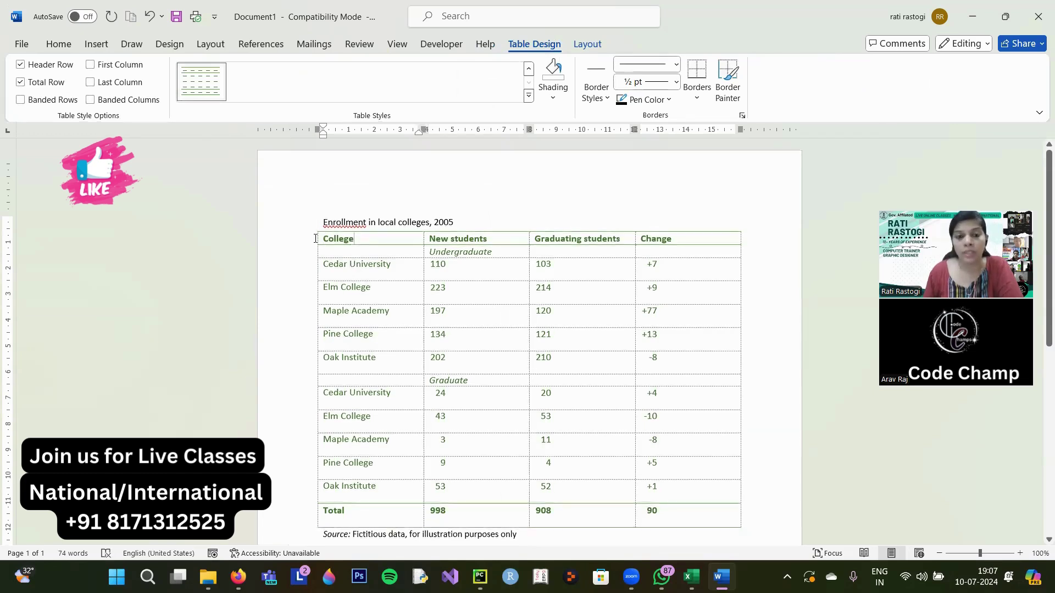
Step: Replace the "College" column heading with "S.no" and look over the table's data and total cells
double_click(352, 239)
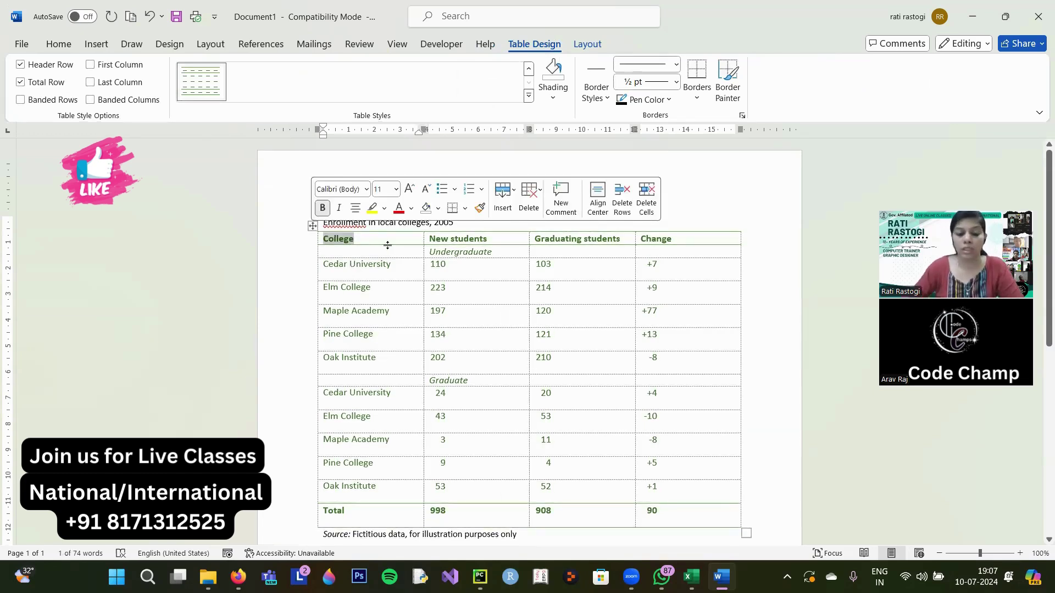
type("S.no")
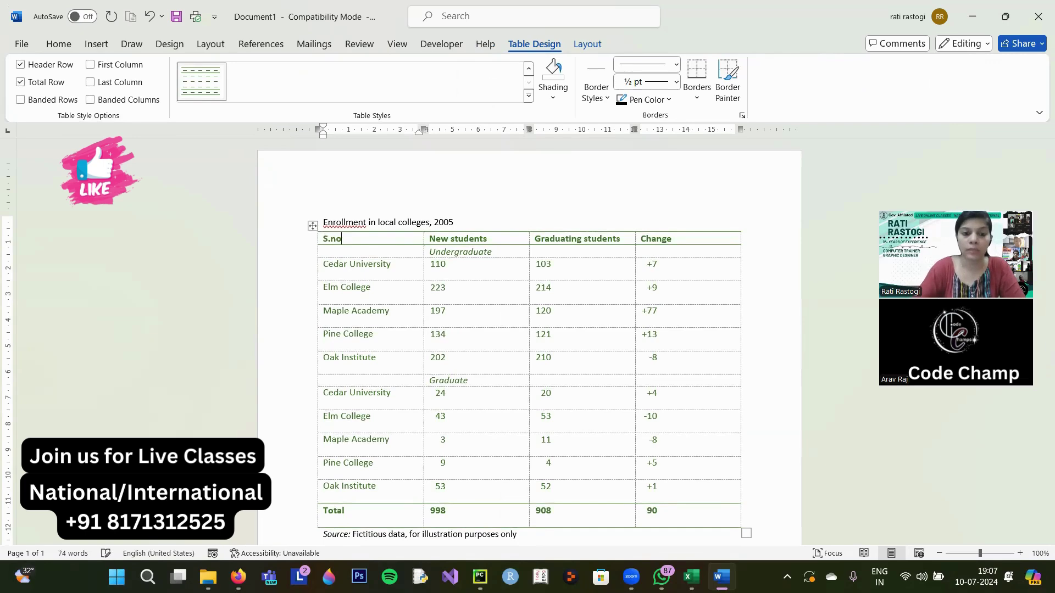
left_click(441, 265)
scroll(474, 381, "down", 2)
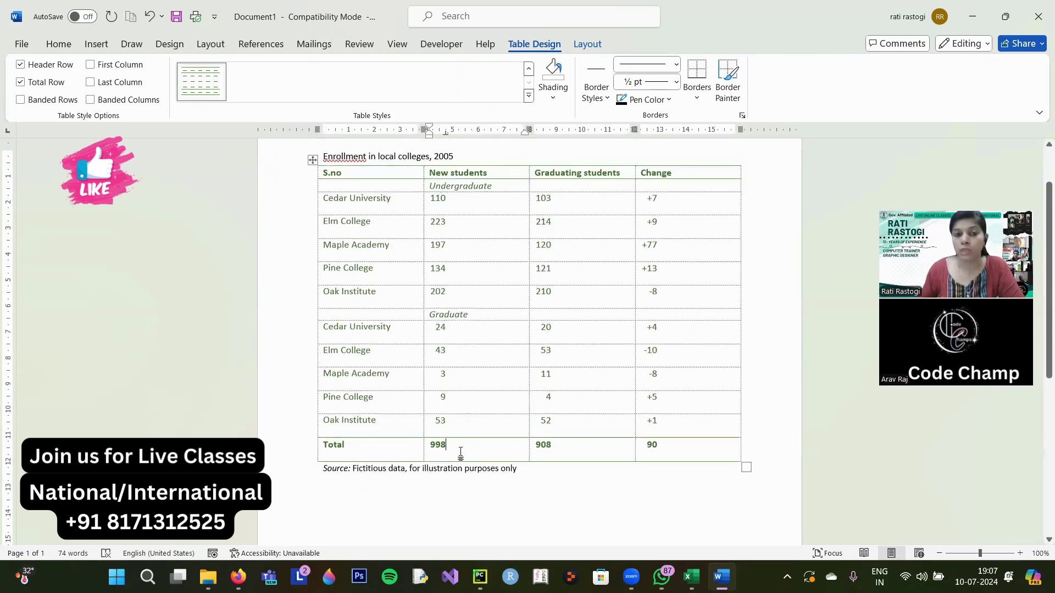
left_click(544, 452)
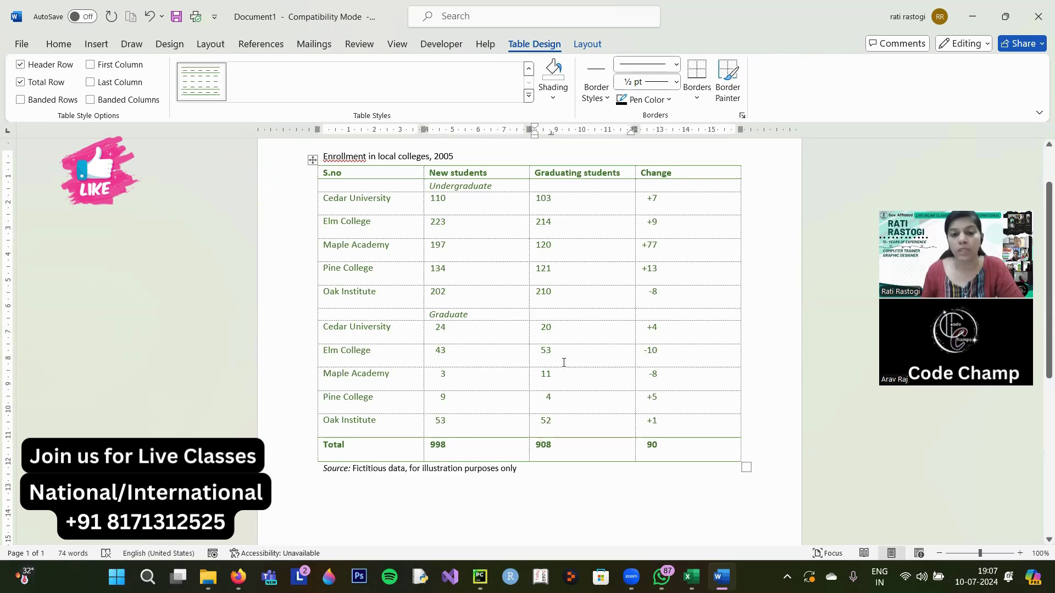
Step: Delete the college enrollment table together with its remaining caption and source line
scroll(564, 362, "up", 1)
left_click(588, 44)
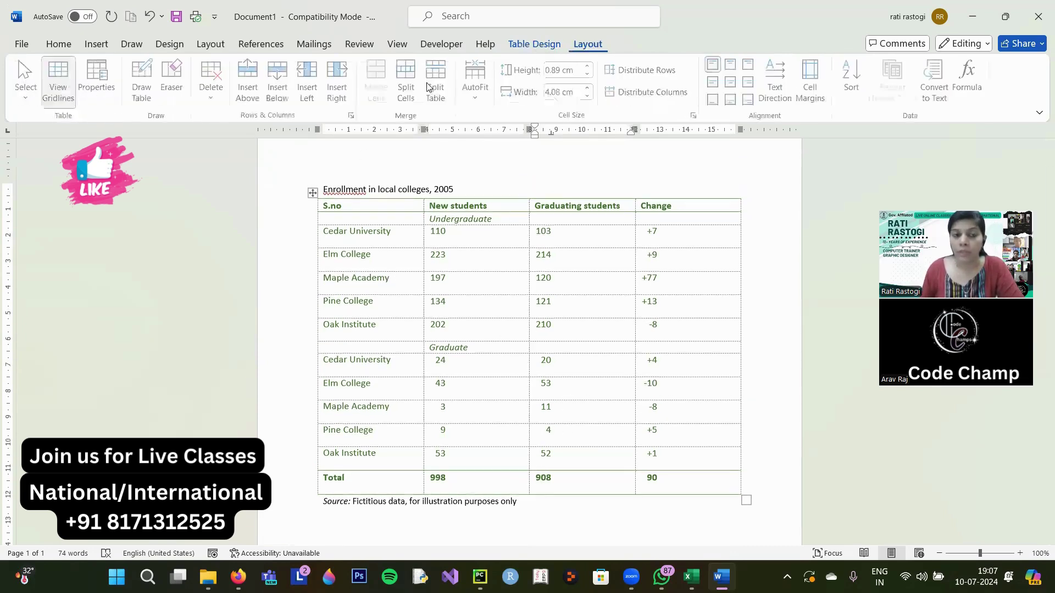
left_click(214, 99)
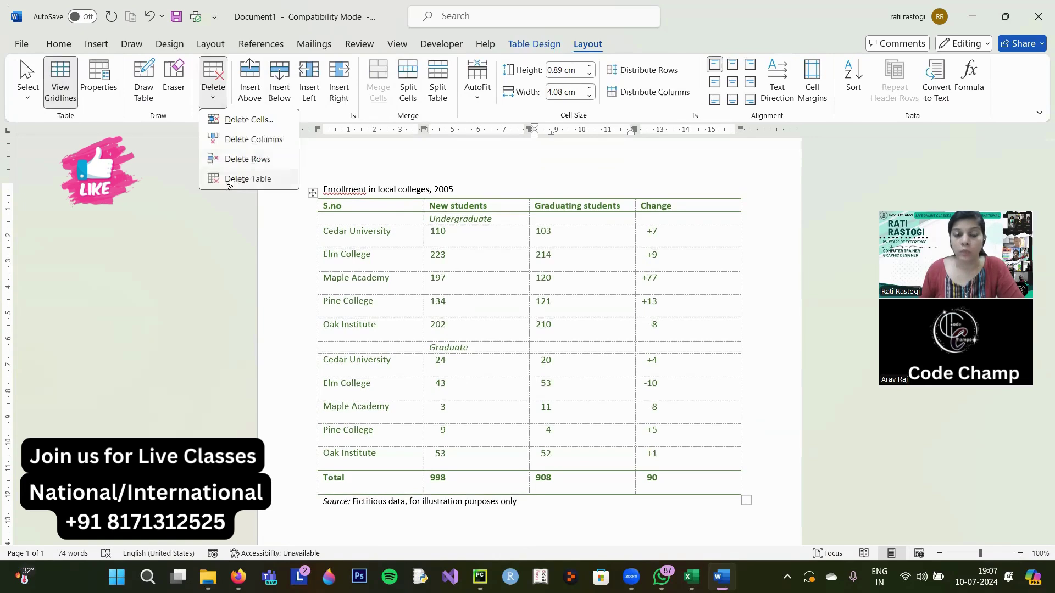
left_click(248, 179)
left_click_drag(320, 190, 558, 220)
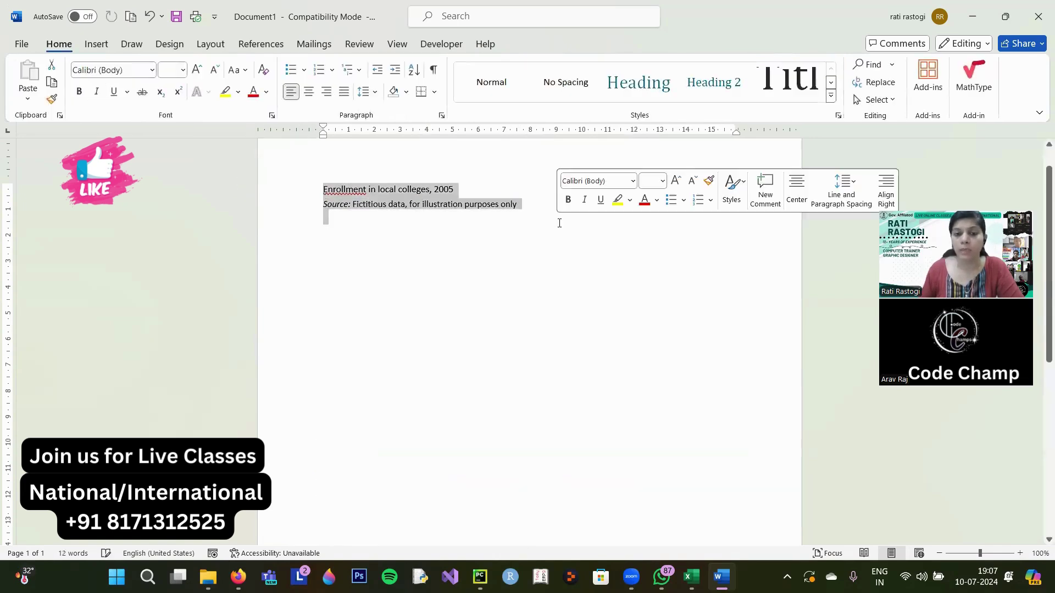
key("Delete")
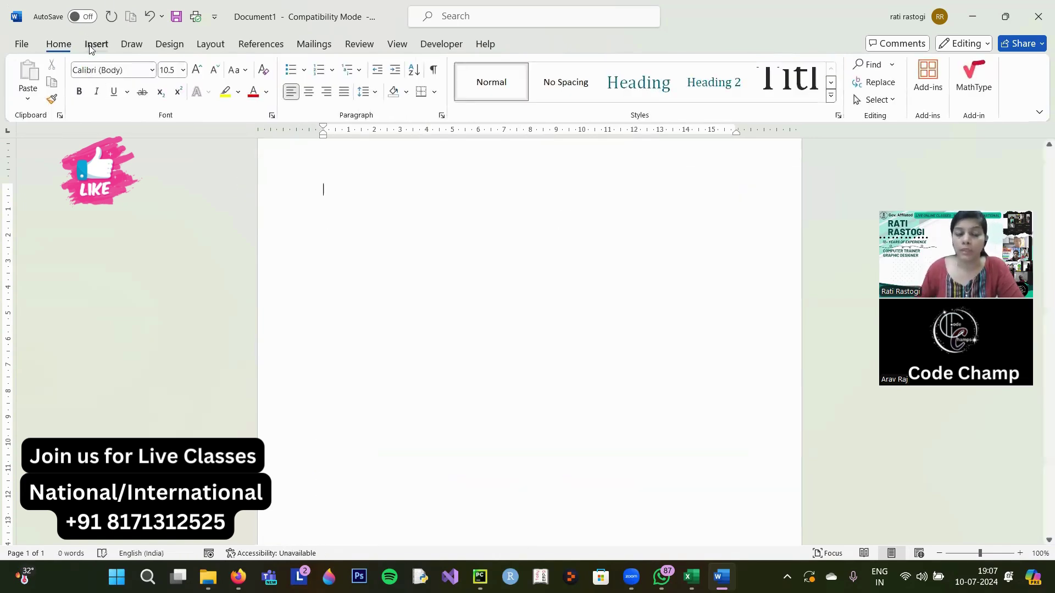
Step: Insert a table with five columns and eight rows
left_click(96, 44)
left_click(110, 100)
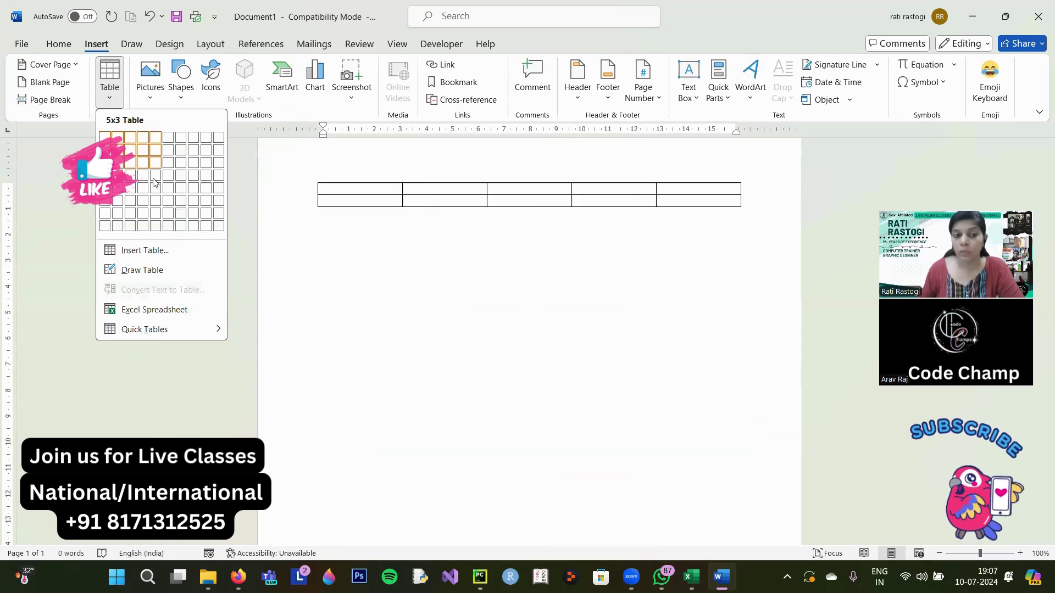
left_click(156, 226)
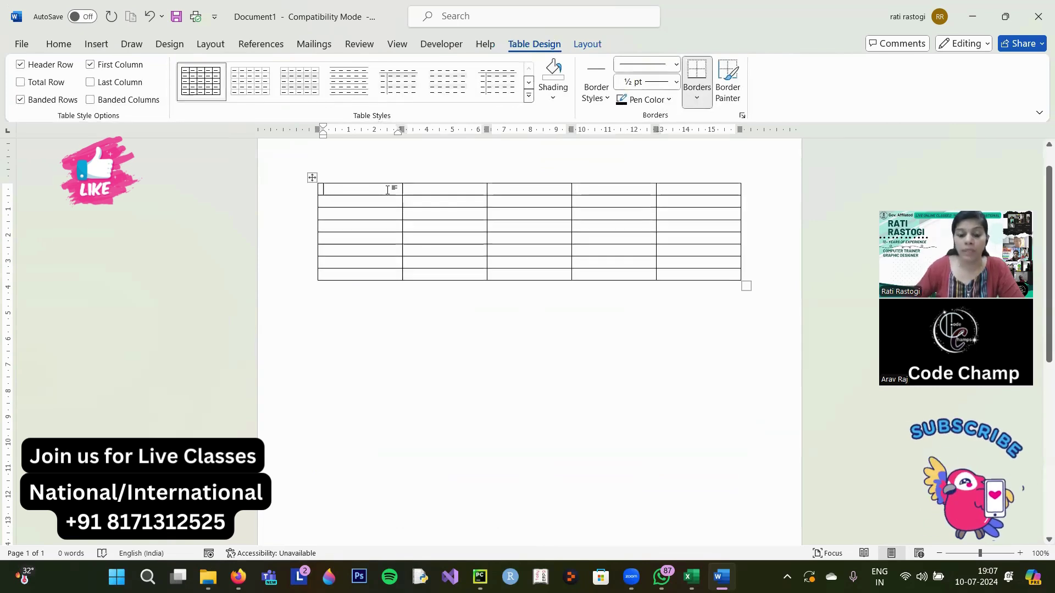
Step: Enter "Name" as the heading in the first cell of the table's first row
type("Nmae")
key("BackSpace")
key("BackSpace")
key("BackSpace")
type("ame")
key("Tab")
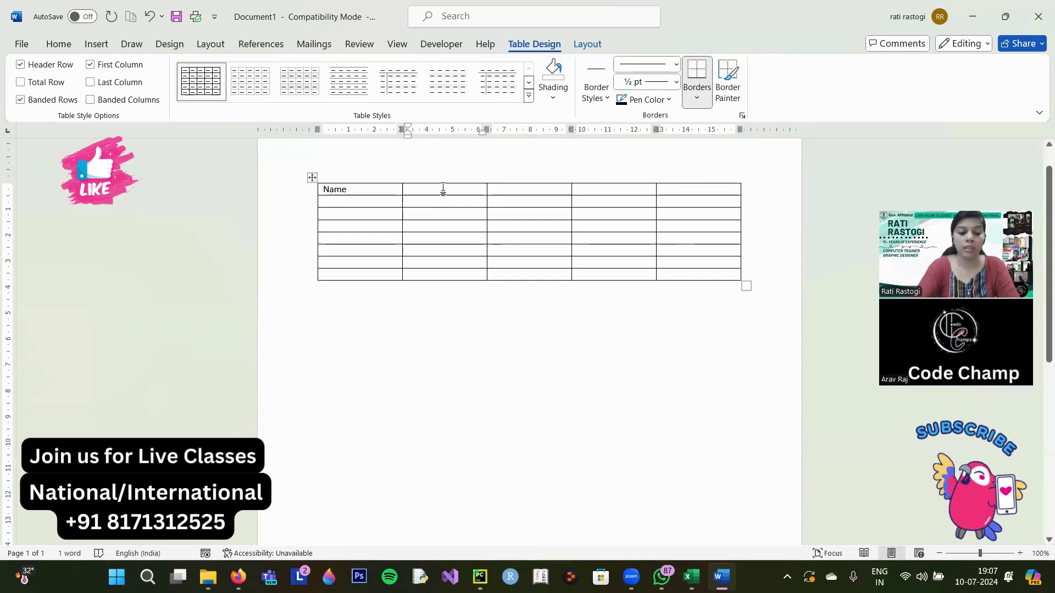
type("Eng")
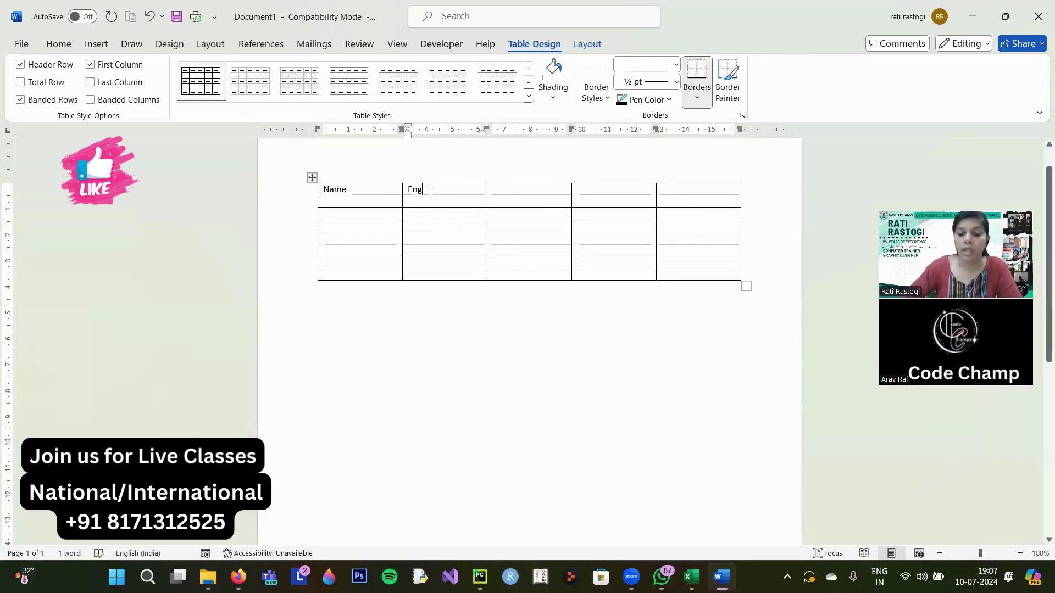
key("BackSpace")
key("BackSpace")
Step: Merge the second and third cells of the table's first row
left_click_drag(422, 188, 490, 189)
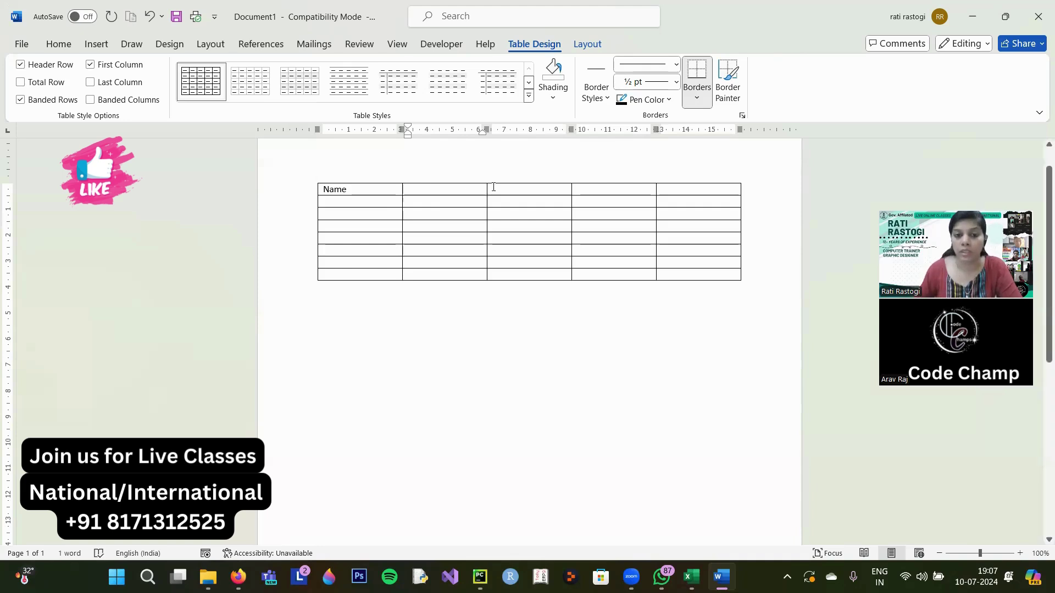
left_click(588, 46)
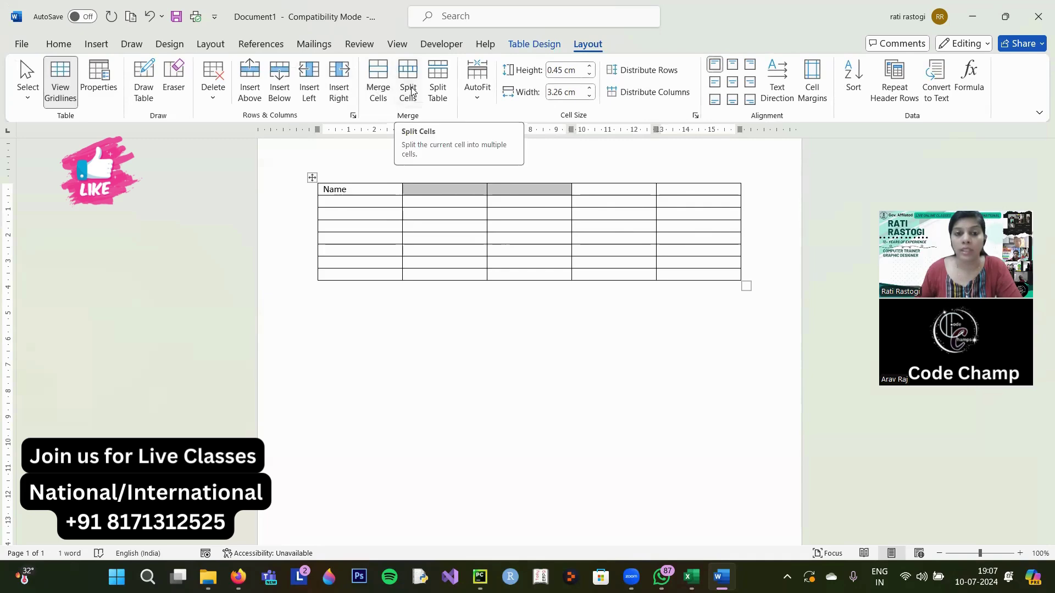
left_click(379, 83)
left_click(470, 254)
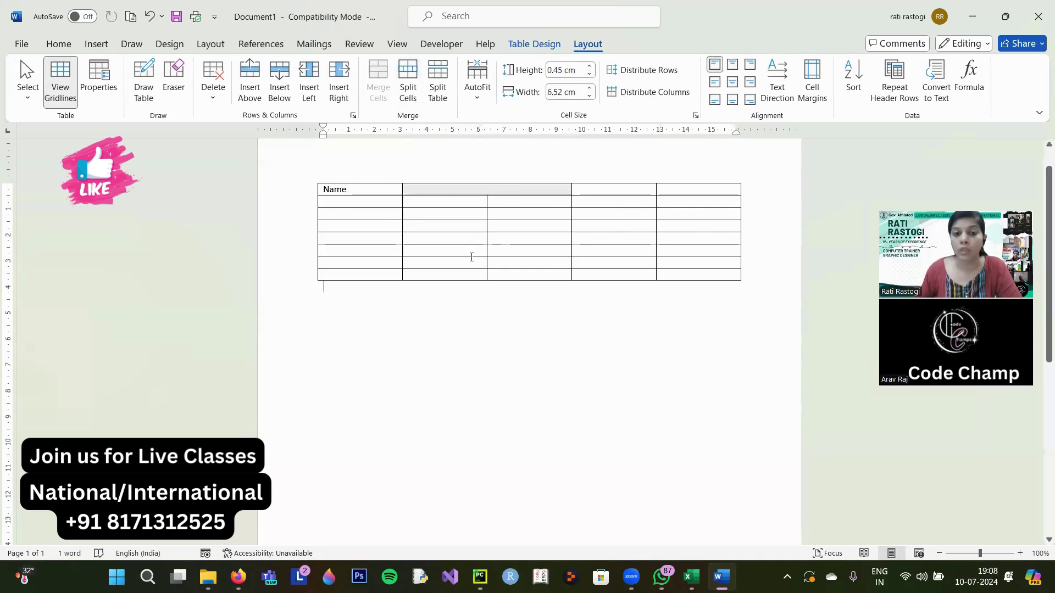
Step: Enter "English" in the merged heading cell and the subheadings "I" and "II" in the two cells beneath it
double_click(361, 188)
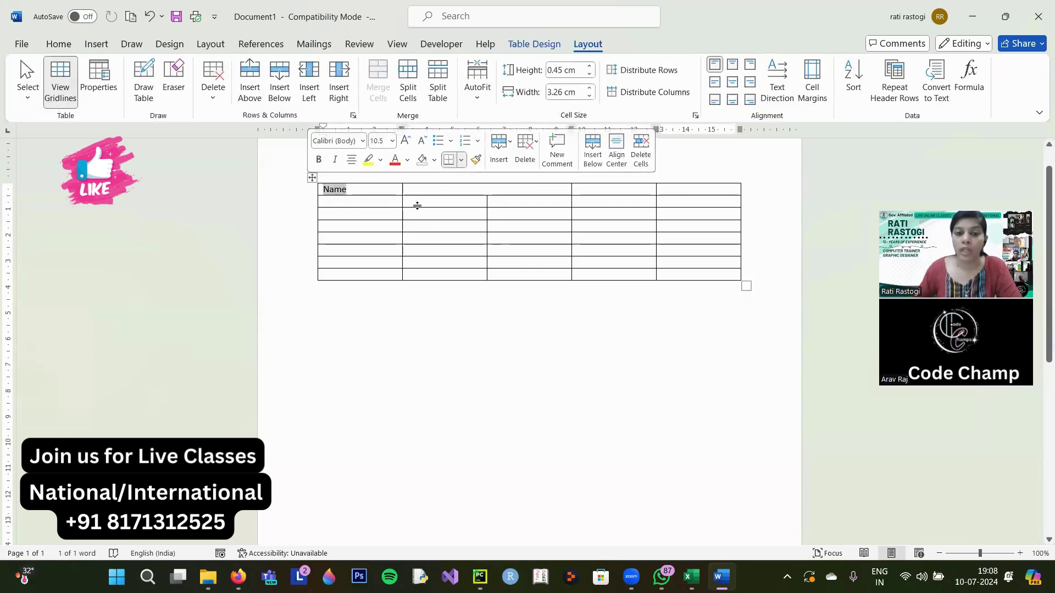
left_click(461, 189)
type("English")
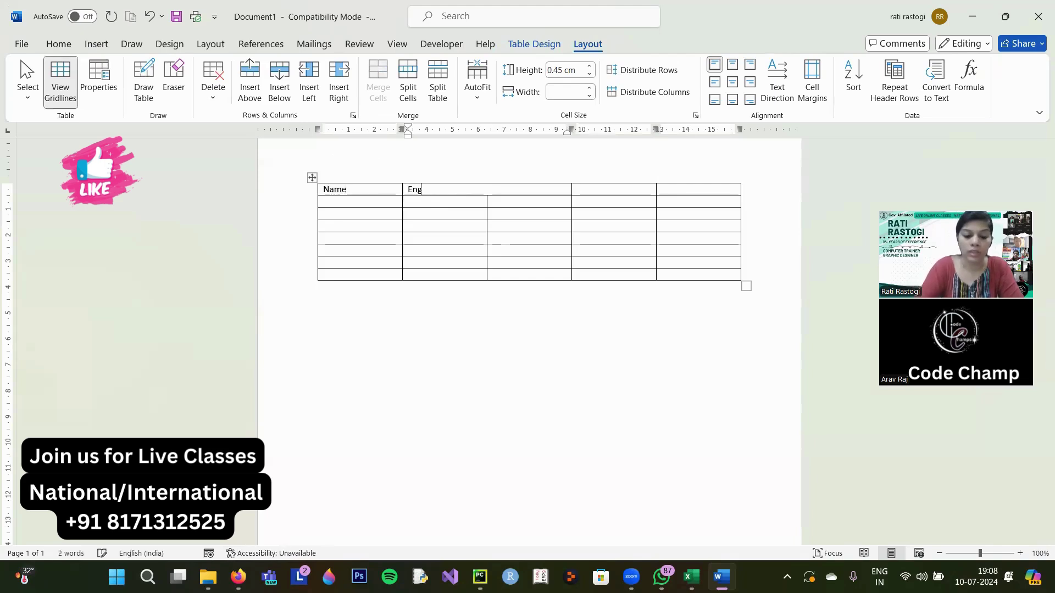
left_click(463, 204)
key("Caps_Lock")
type("I")
key("Tab")
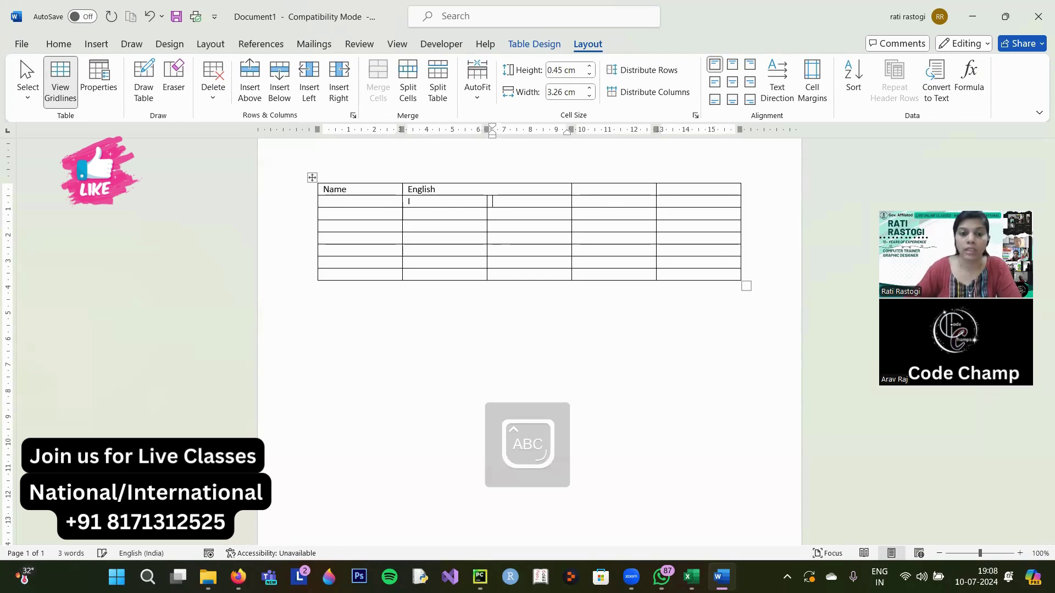
key("Tab")
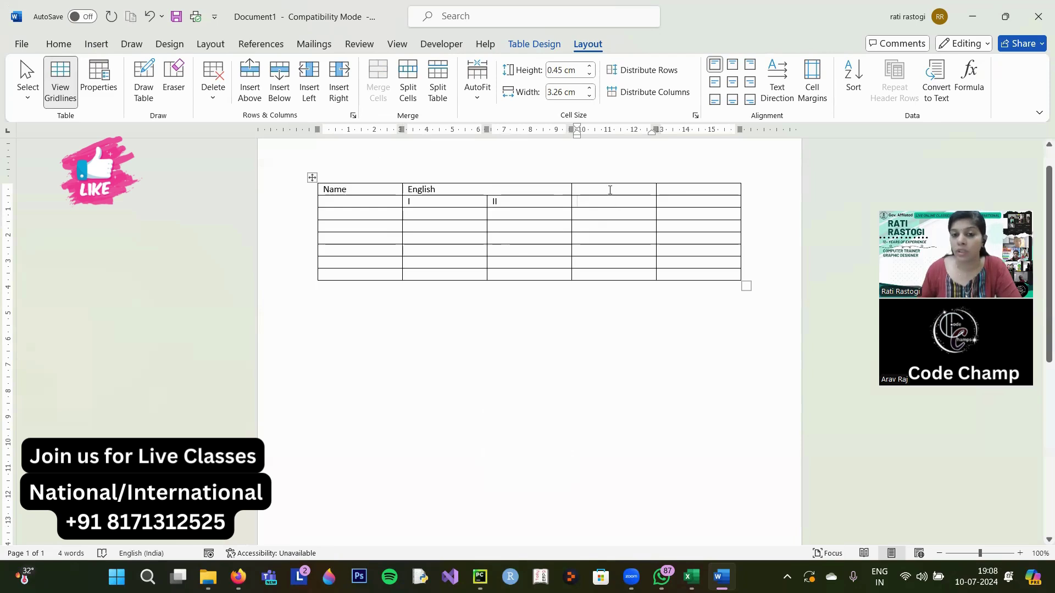
Step: Enter "Science" and "Total" as the last two headings in the table's first row
key("Caps_Lock")
type("s")
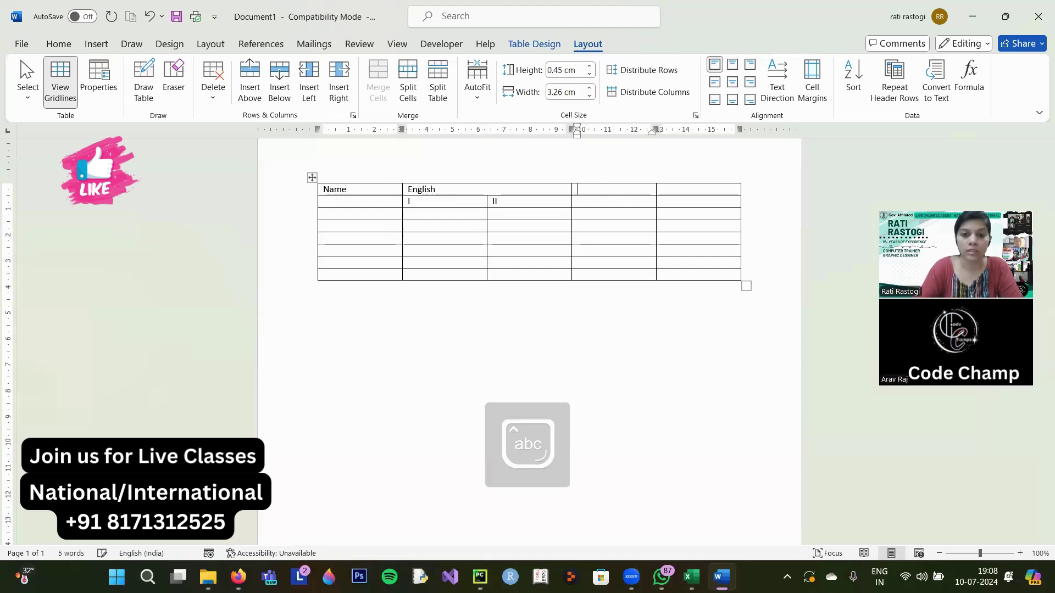
type("cience")
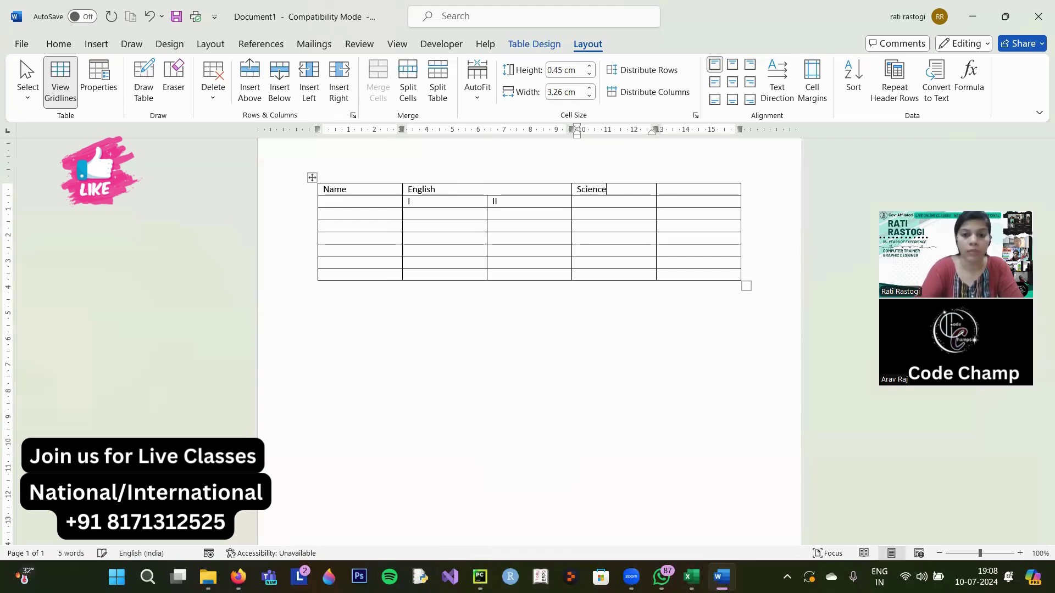
key("Tab")
type("Tot")
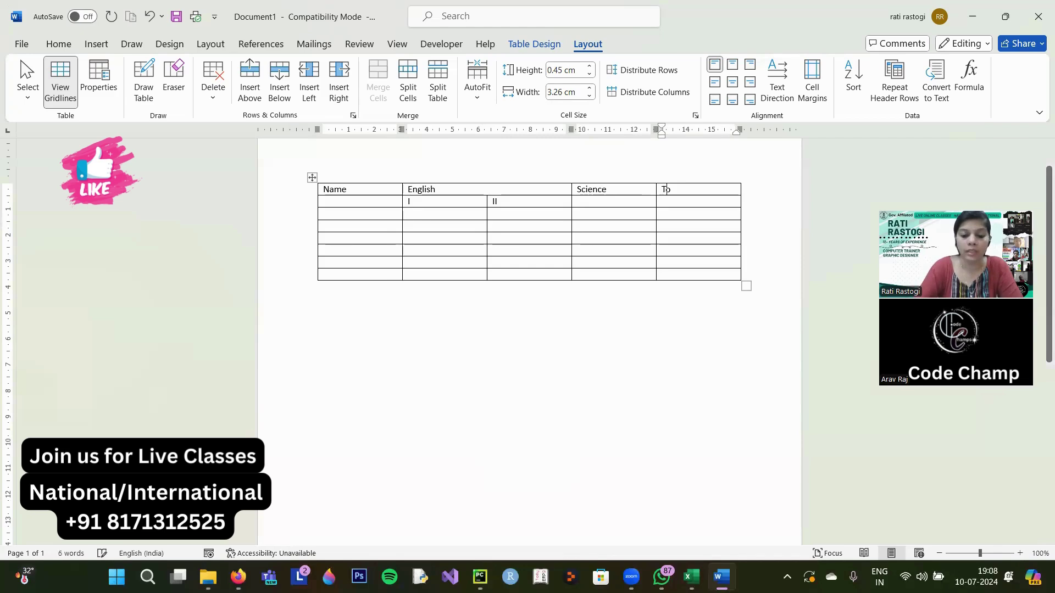
Step: Fill the third row with name A, English marks 45 and 41, and Science mark 85
left_click(373, 215)
key("Caps_Lock")
type("A")
key("Return")
key("BackSpace")
key("Tab")
key("Tab")
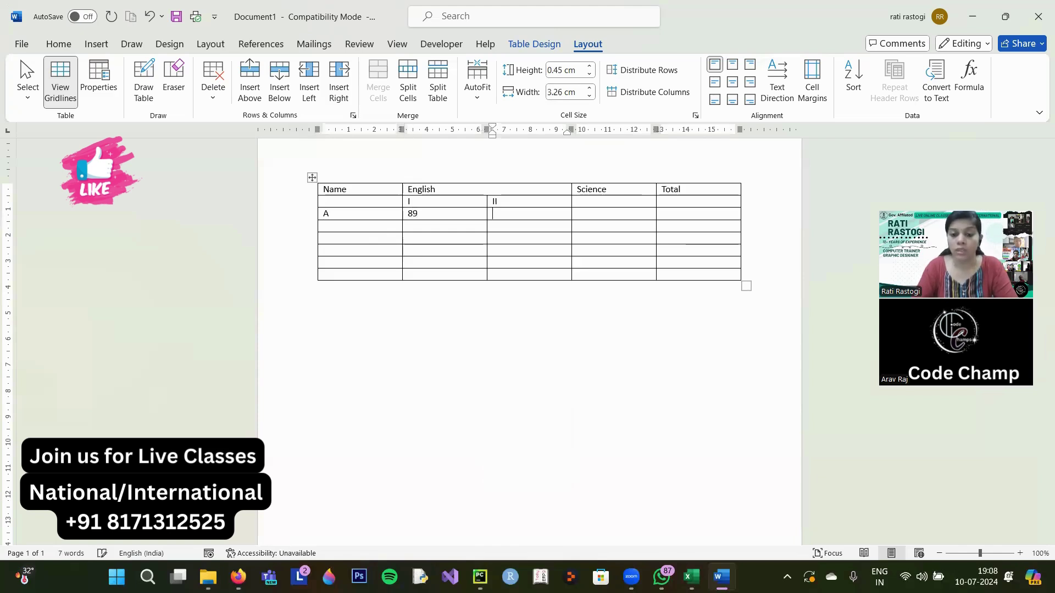
key("Left")
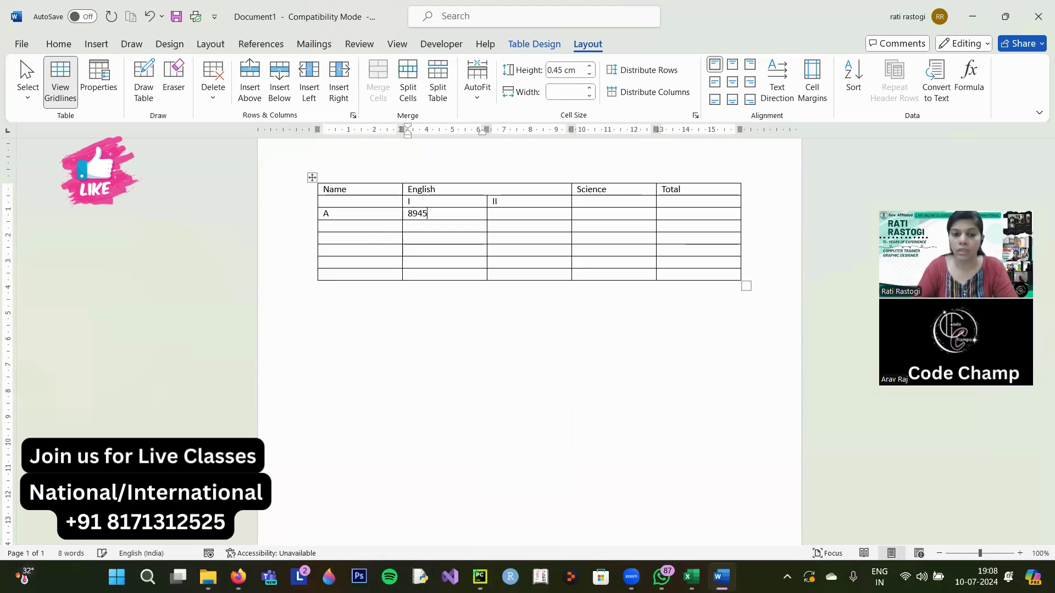
key("BackSpace")
key("BackSpace")
key("BackSpace")
type("45")
key("Tab")
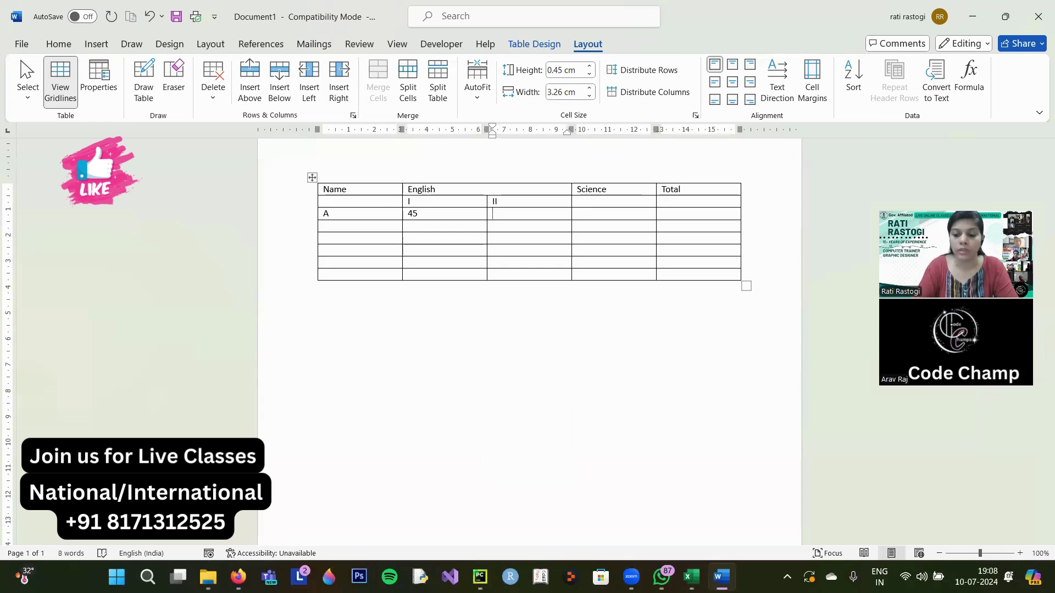
key("Tab")
type("85")
key("Tab")
key("Tab")
Step: Fill the fourth row with name B, English marks 40 and 41, and Science mark 98
type("B")
key("Tab")
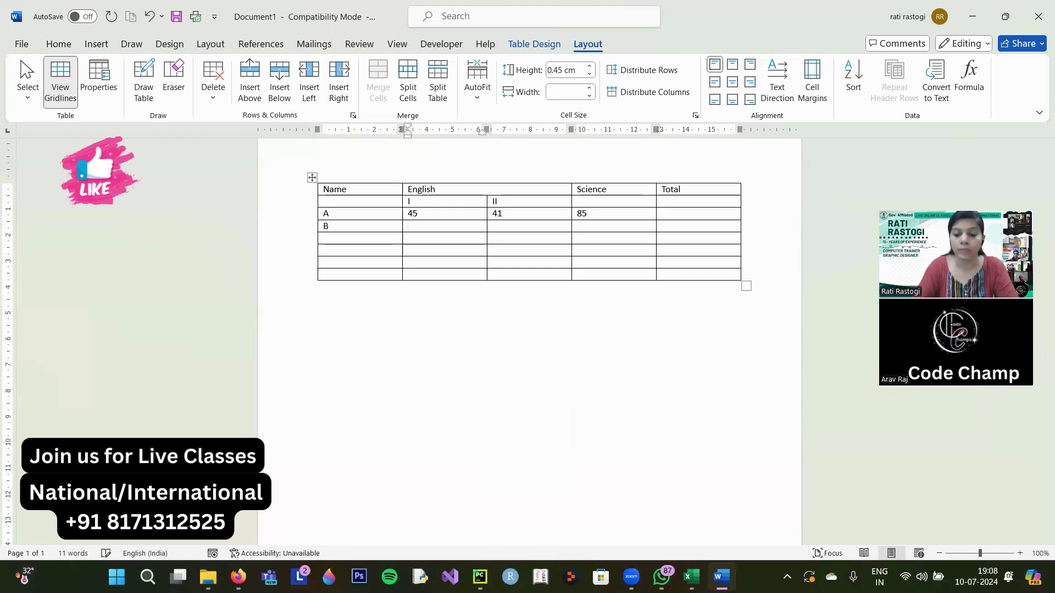
type("40")
key("Tab")
type("41")
key("Tab")
type("8")
key("Tab")
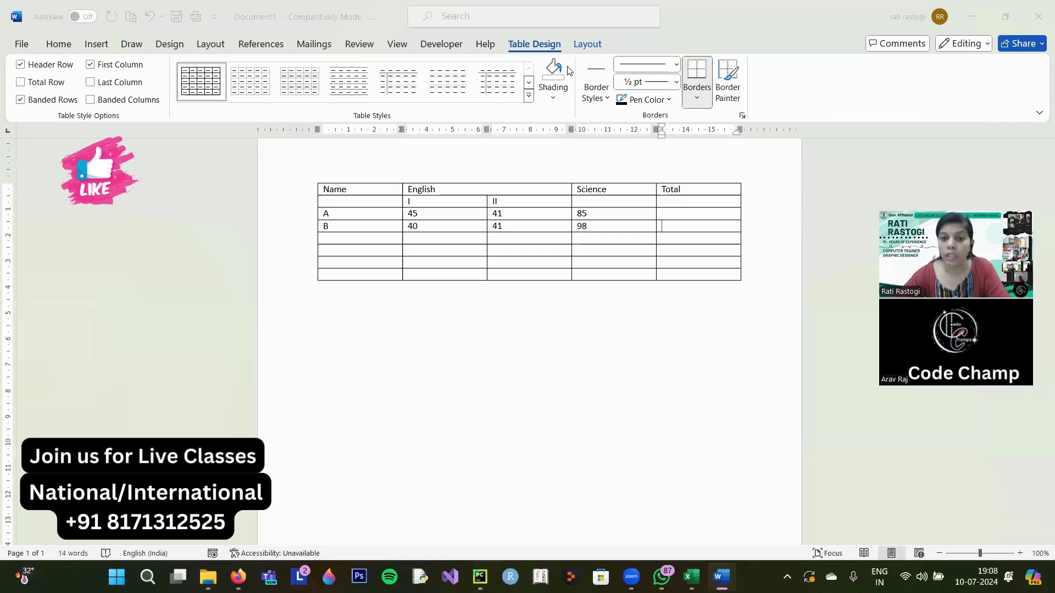
Step: Calculate the total for row A in its Total cell with the formula =SUM(LEFT)
left_click(588, 43)
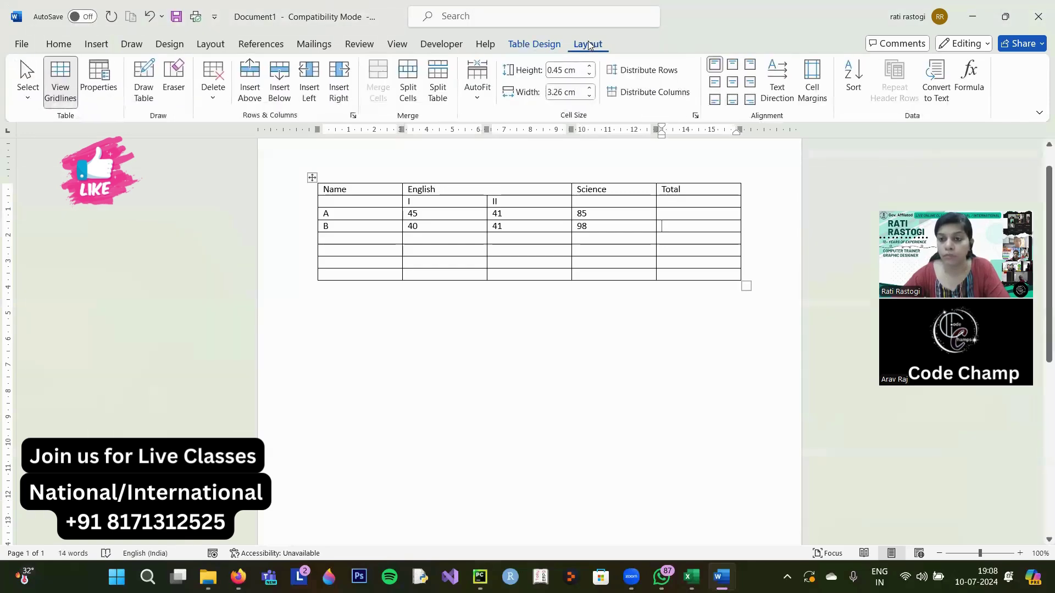
left_click(971, 81)
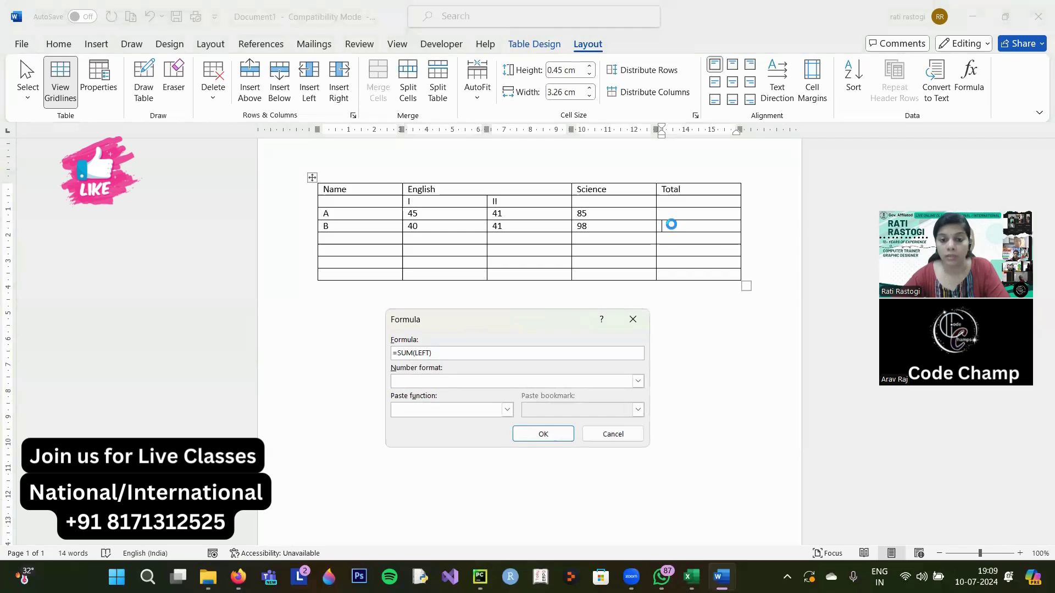
left_click(613, 434)
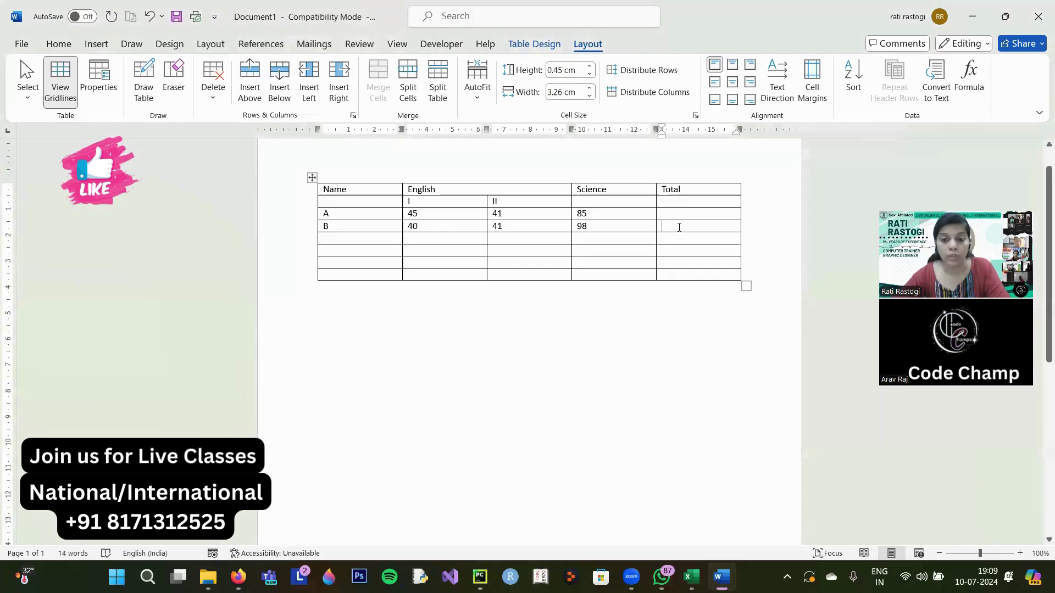
left_click(676, 213)
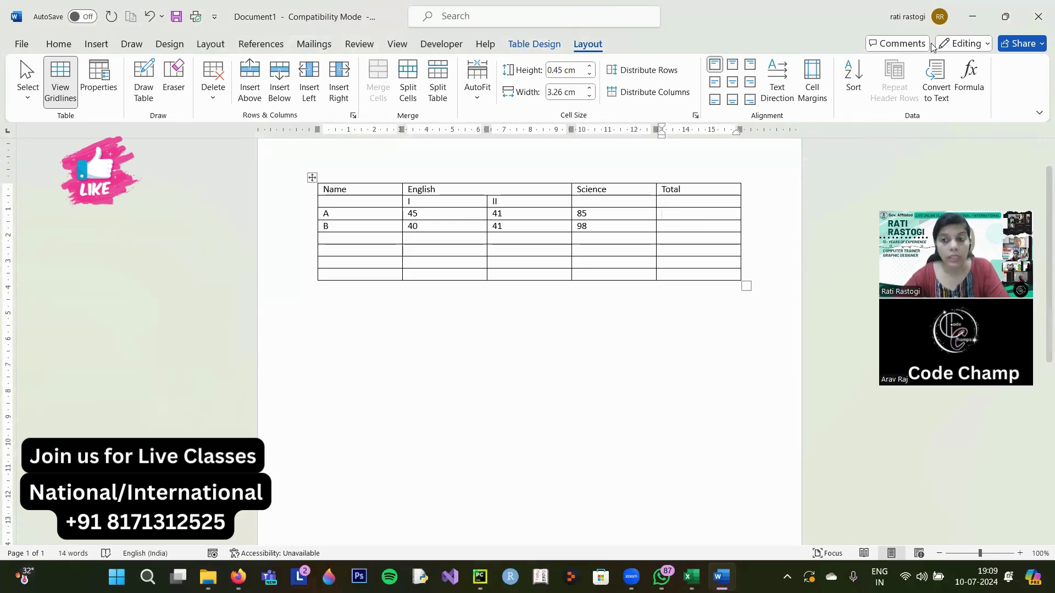
left_click(968, 77)
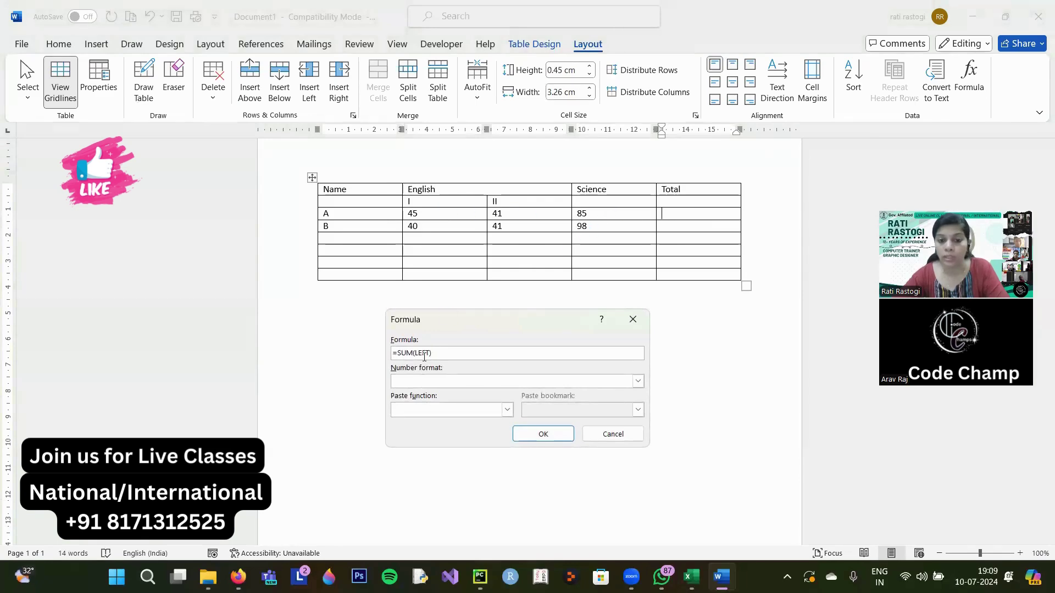
left_click(545, 434)
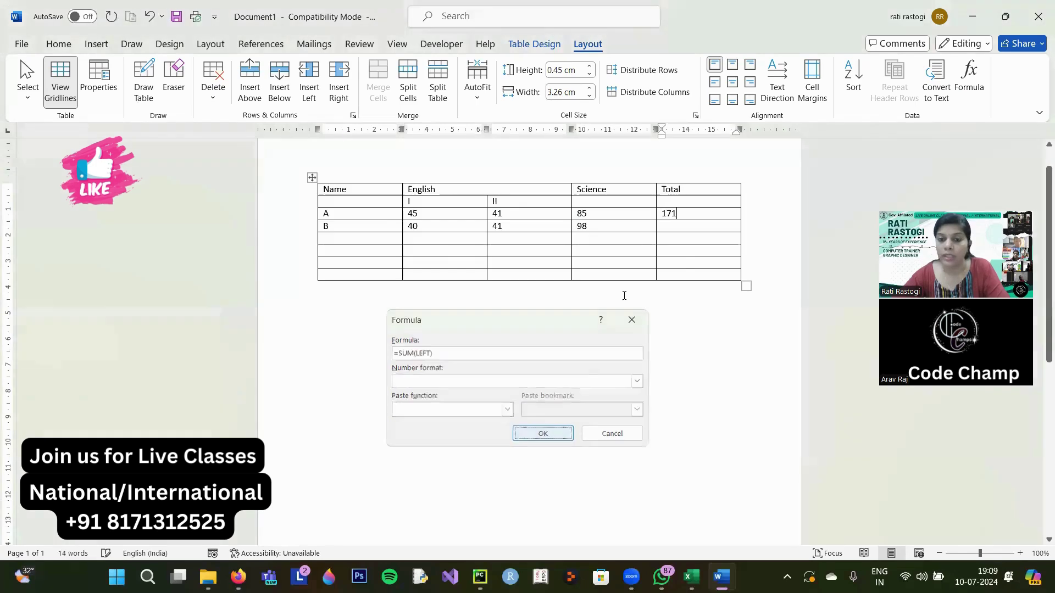
Step: Calculate the total for row B in its Total cell, changing the formula to =SUM(LEFT)
left_click(967, 77)
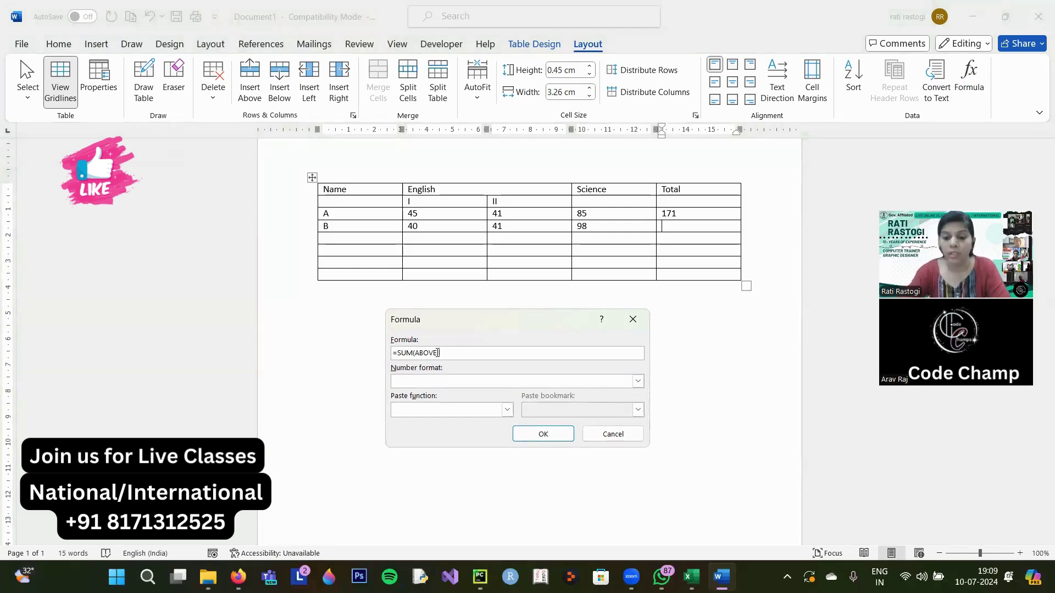
key("BackSpace")
type("LEFT")
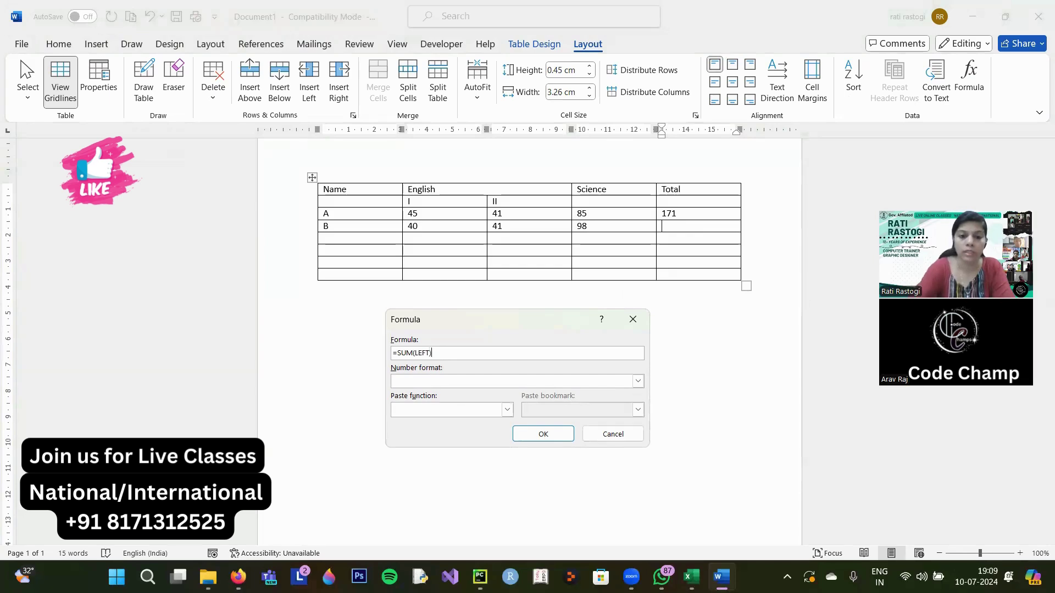
type(")")
left_click(546, 434)
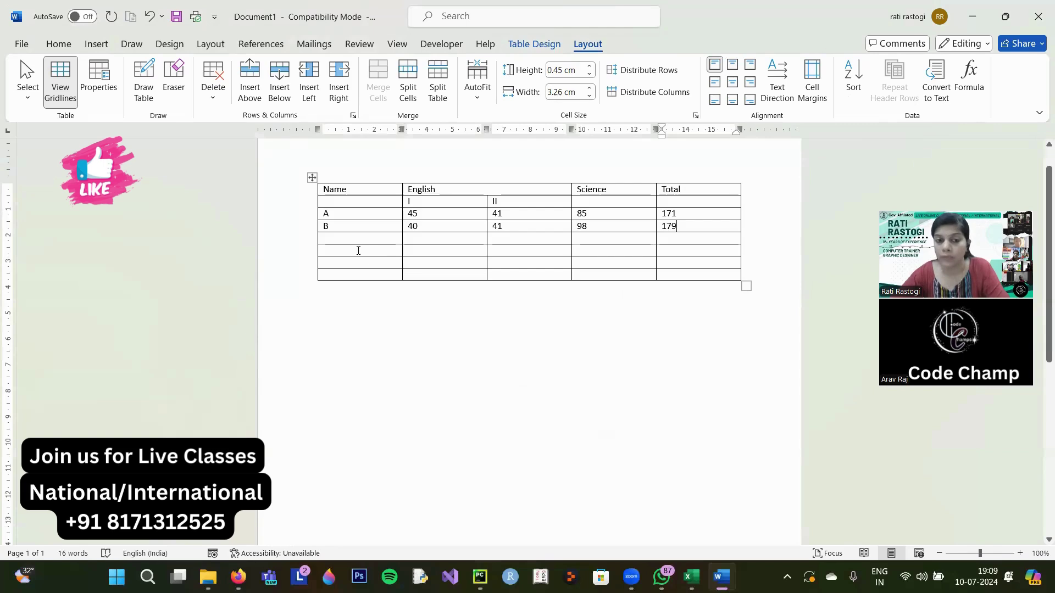
Step: Try pasting a copy of rows A and B from the seventh row's Science cell onward, and undo the paste
left_click_drag(351, 214, 670, 228)
key("ctrl+c")
left_click(616, 262)
key("ctrl+v")
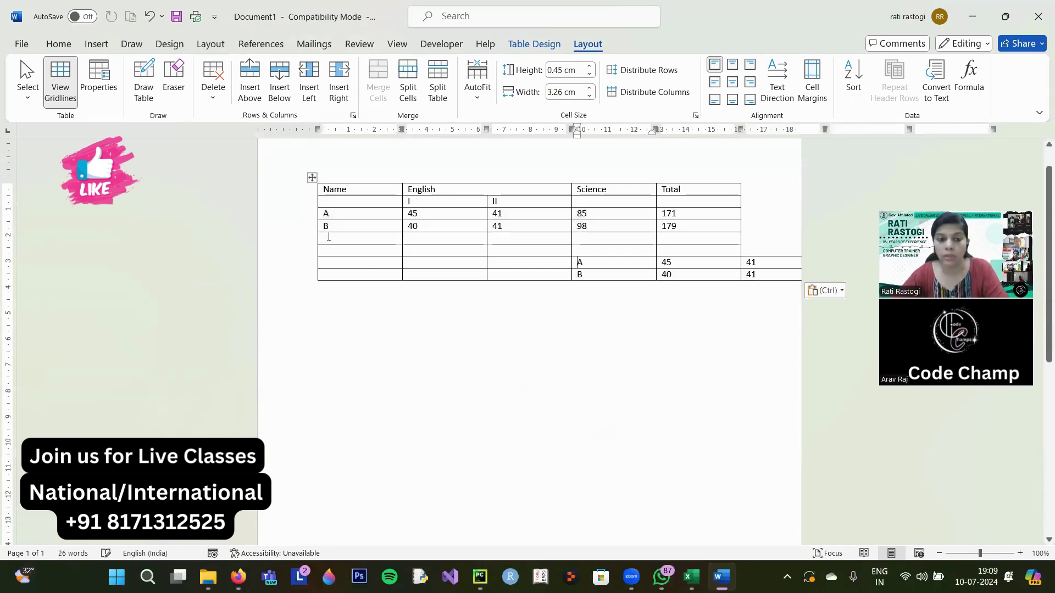
key("ctrl+z")
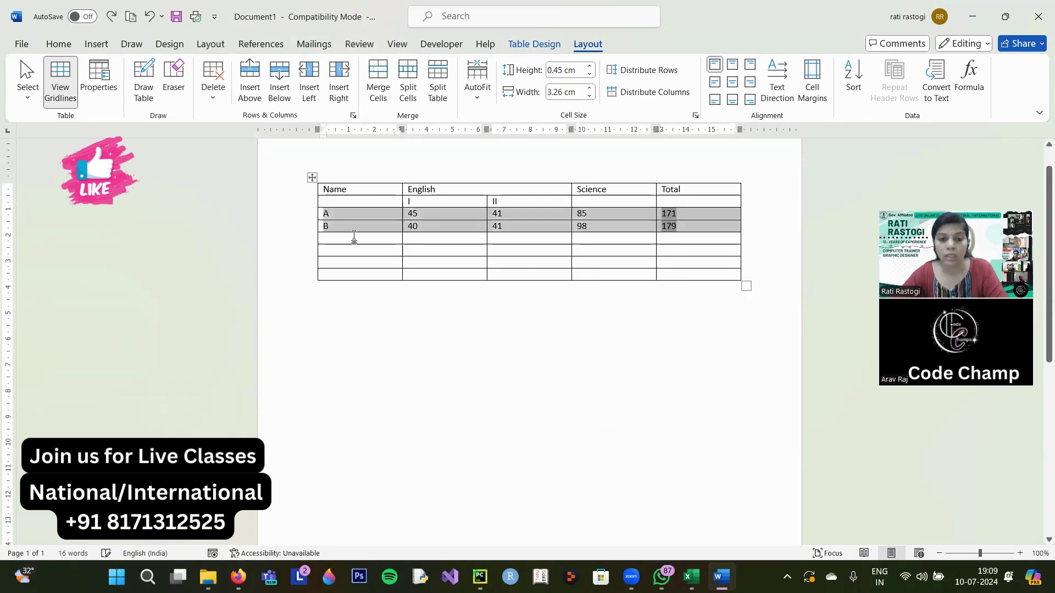
Step: Copy rows A and B and paste them twice to fill the four empty rows beneath them
key("ctrl+c")
left_click(362, 240)
key("ctrl+v")
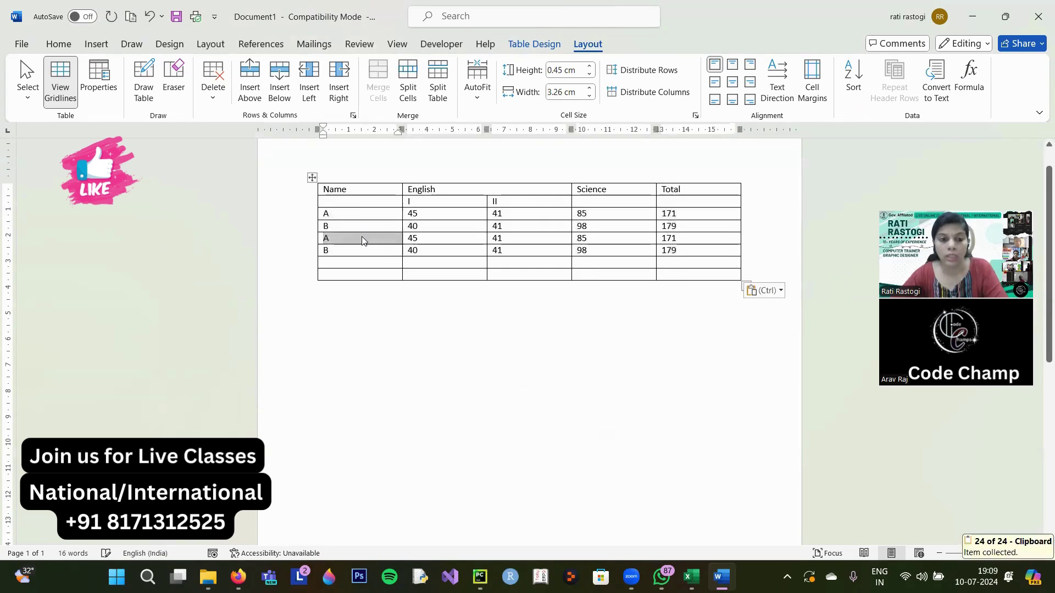
left_click(348, 261)
key("ctrl+v")
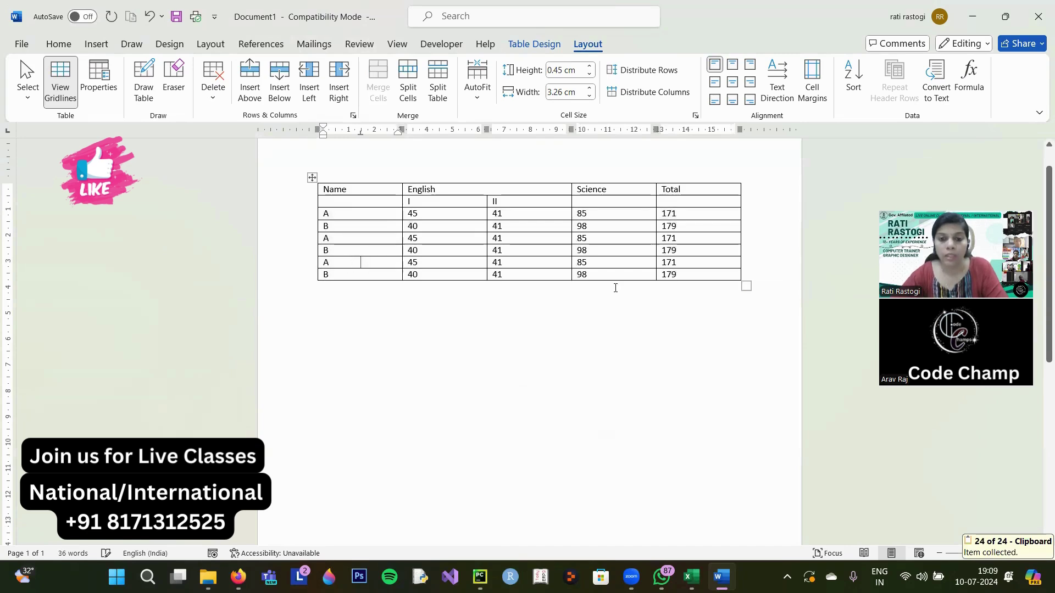
Step: Append empty rows below the last row B of the marks table until it extends seven rows onto the second page
left_click(705, 278)
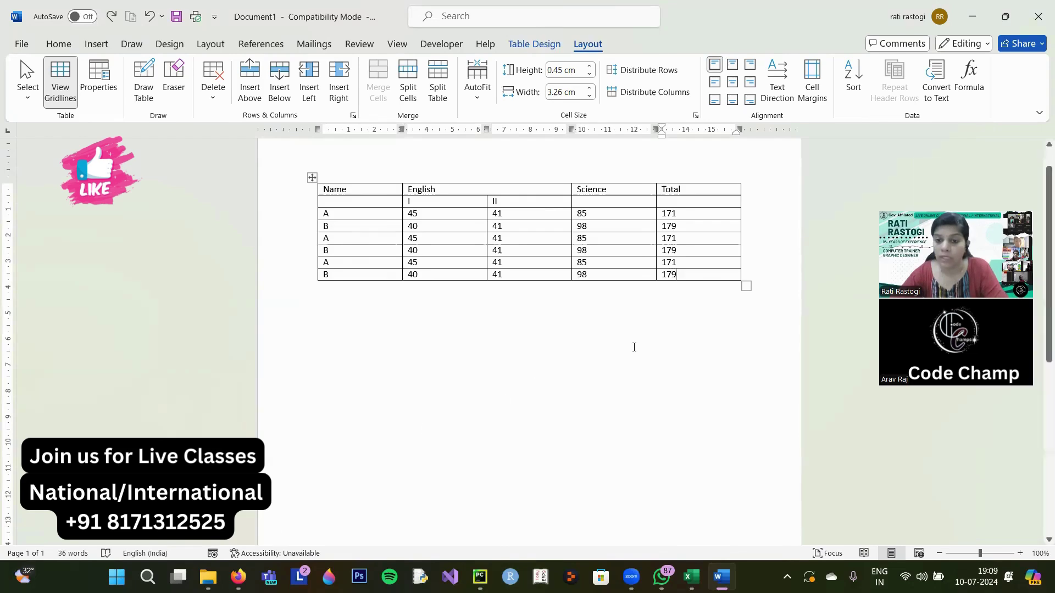
key("Tab")
key("Tab")
key("Tab")
key("Tab")
key("Tab")
key("Tab")
key("Tab")
key("Tab")
key("Tab")
key("Tab")
key("Tab")
key("Tab")
key("Tab")
key("Tab")
key("Tab")
key("Tab")
key("Tab")
key("Tab")
key("Tab")
key("Tab")
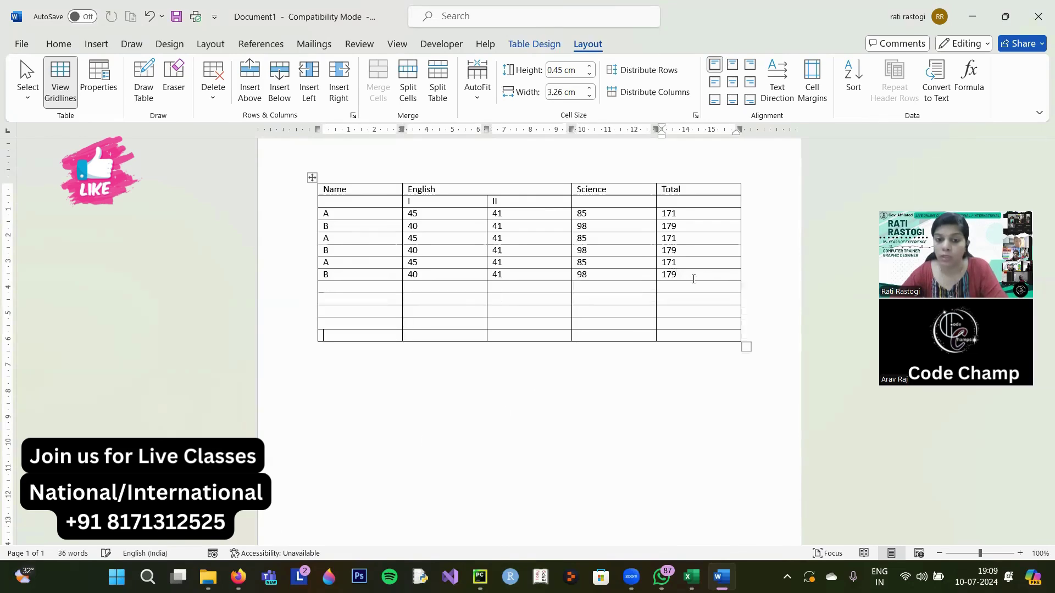
key("Tab")
key("Tab")
key("Tab")
key("Tab")
key("Tab")
key("Tab")
key("Tab")
key("Tab")
key("Tab")
key("Tab")
key("Tab")
key("Tab")
key("Tab")
key("Tab")
key("Tab")
key("Tab")
key("Tab")
key("Tab")
key("Tab")
key("Tab")
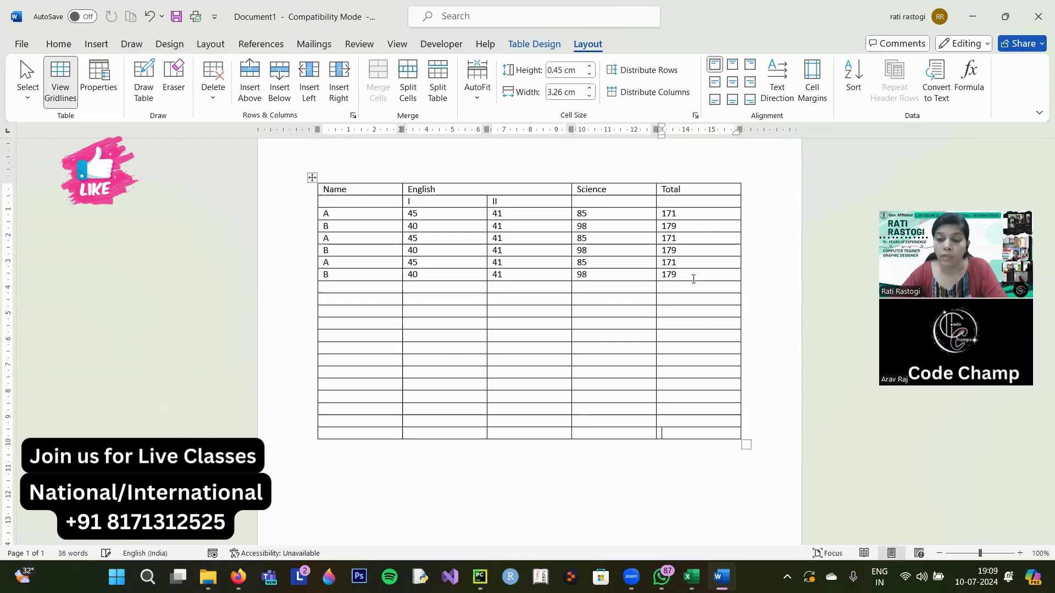
key("Tab")
key("Tab")
key("Tab")
key("Tab")
key("Tab")
key("Tab")
key("Tab")
key("Tab")
key("Tab")
key("Tab")
key("Tab")
key("Tab")
key("Tab")
key("Tab")
key("Tab")
key("Tab")
key("Tab")
key("Tab")
key("Tab")
key("Tab")
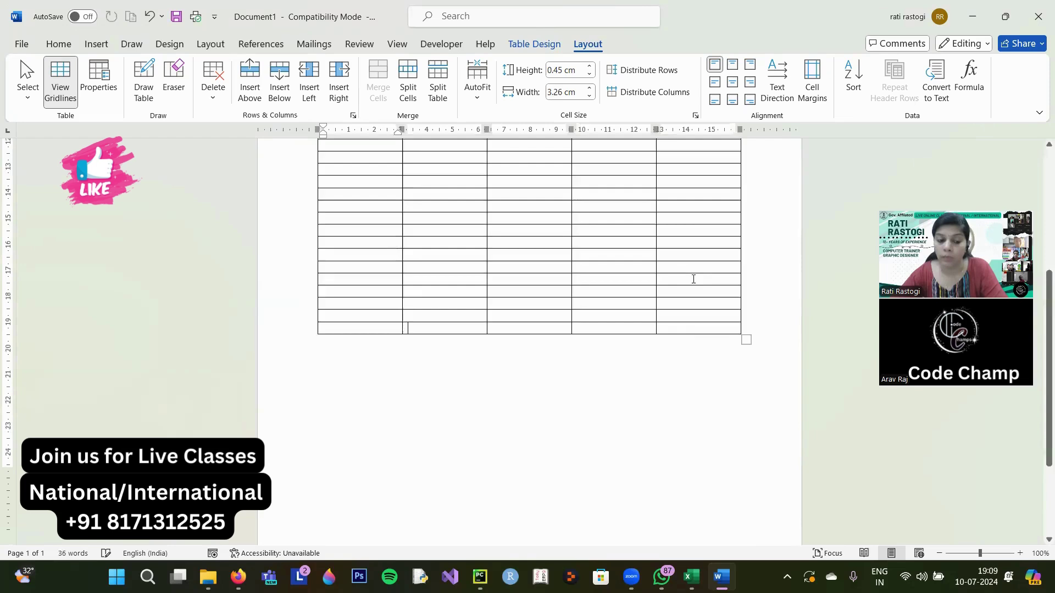
key("Tab")
key("Tab")
key("Tab")
key("Tab")
key("Tab")
key("Tab")
key("Tab")
key("Tab")
key("Tab")
key("Tab")
key("Tab")
key("Tab")
key("Tab")
key("Tab")
key("Tab")
key("Tab")
key("Tab")
key("Tab")
key("Tab")
key("Tab")
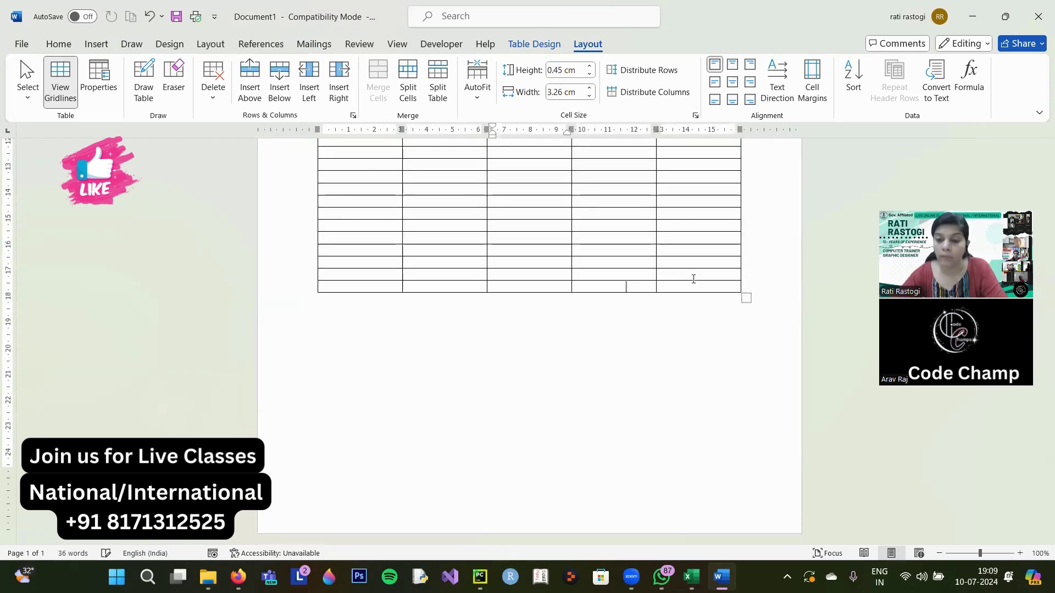
key("Tab")
key("Tab")
key("Tab")
key("Tab")
key("Tab")
key("Tab")
key("Tab")
key("Tab")
key("Tab")
key("Tab")
key("Tab")
key("Tab")
key("Tab")
key("Tab")
key("Tab")
key("Tab")
key("Tab")
key("Tab")
key("Tab")
key("Tab")
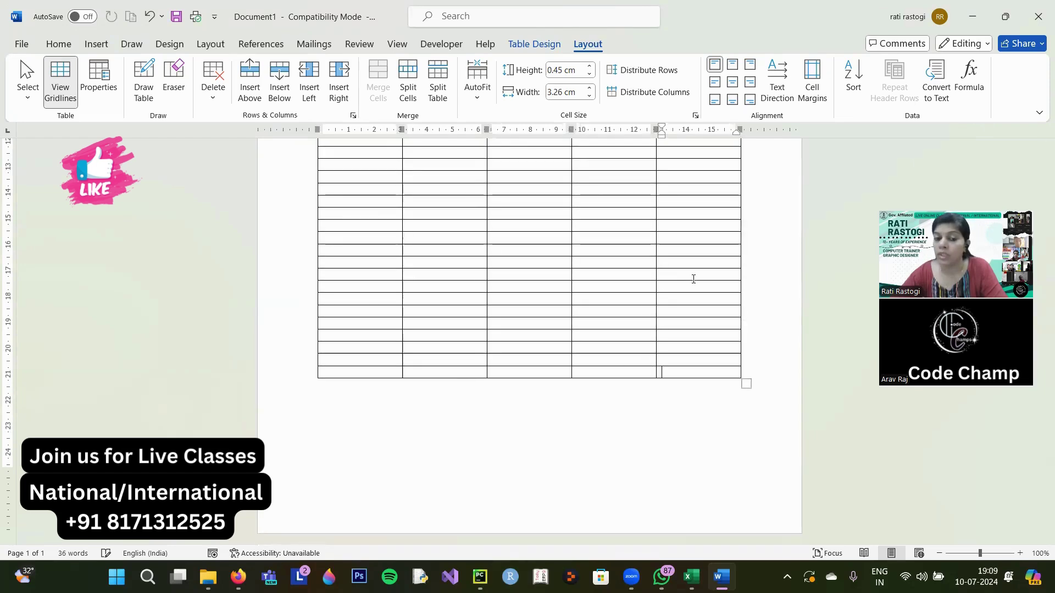
key("Tab")
key("Tab")
key("Tab")
key("Tab")
key("Tab")
key("Tab")
key("Tab")
key("Tab")
key("Tab")
key("Tab")
key("Tab")
key("Tab")
key("Tab")
key("Tab")
key("Tab")
key("Tab")
key("Tab")
key("Tab")
key("Tab")
key("Tab")
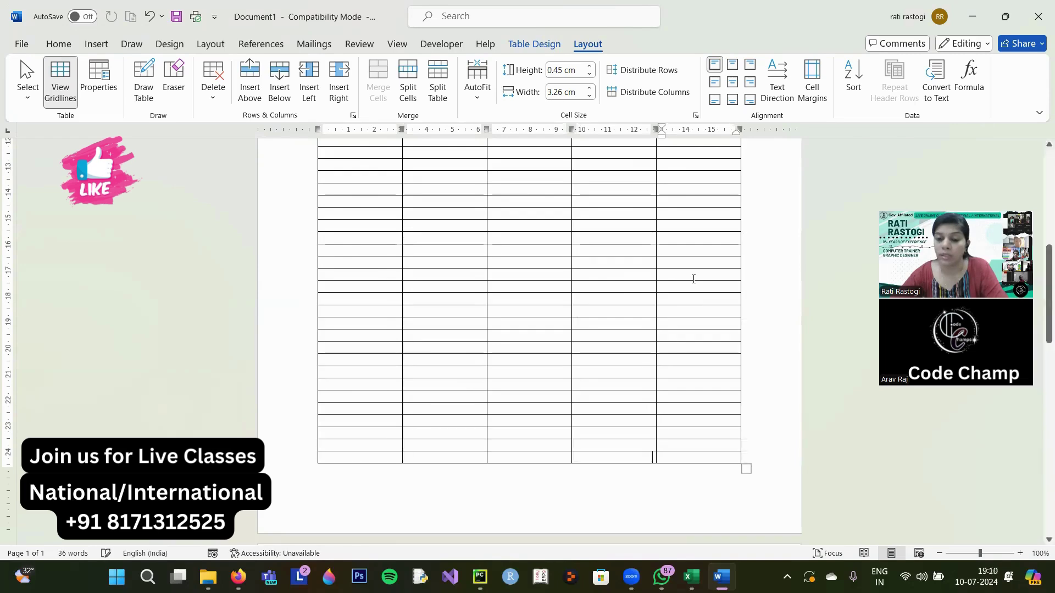
key("Tab")
key("Tab")
key("Tab")
key("Tab")
key("Tab")
key("Tab")
key("Tab")
key("Tab")
key("Tab")
key("Tab")
key("Tab")
key("Tab")
key("Tab")
key("Tab")
key("Tab")
key("Tab")
key("Tab")
key("Tab")
key("Tab")
key("Tab")
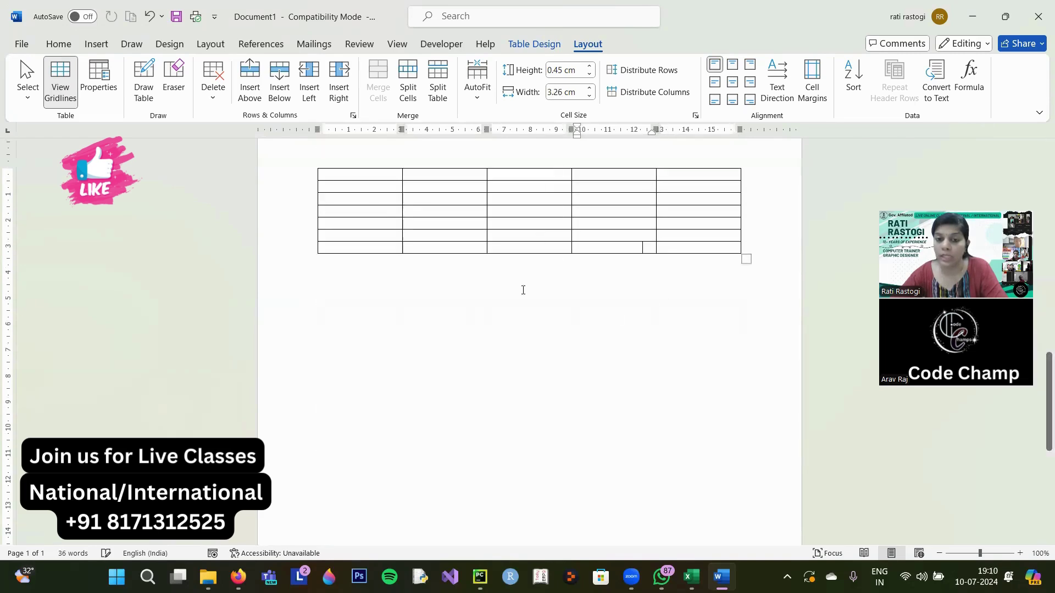
Step: Append more empty rows to the marks table until it extends about eighteen rows onto the second page
key("Tab")
key("Tab")
key("Tab")
key("Tab")
key("Tab")
key("Tab")
key("Tab")
key("Tab")
key("Tab")
key("Tab")
key("Tab")
key("Tab")
key("Tab")
key("Tab")
key("Tab")
key("Tab")
key("Tab")
key("Tab")
key("Tab")
key("Tab")
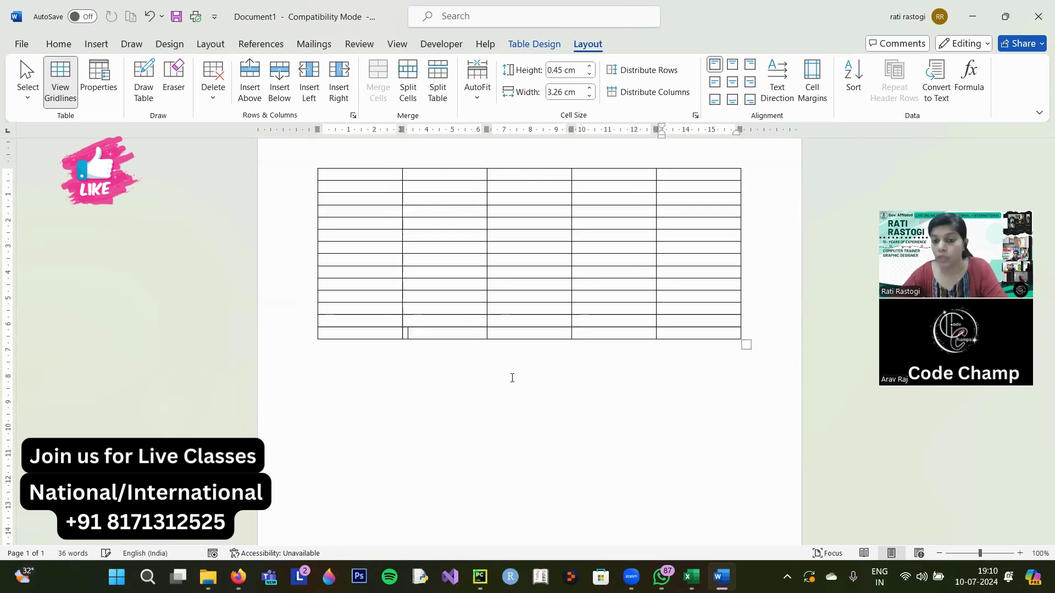
key("Tab")
key("Tab")
key("Tab")
key("Tab")
key("Tab")
key("Tab")
key("Tab")
key("Tab")
key("Tab")
key("Tab")
key("Tab")
key("Tab")
key("Tab")
key("Tab")
key("Tab")
key("Tab")
key("Tab")
key("Tab")
key("Tab")
key("Tab")
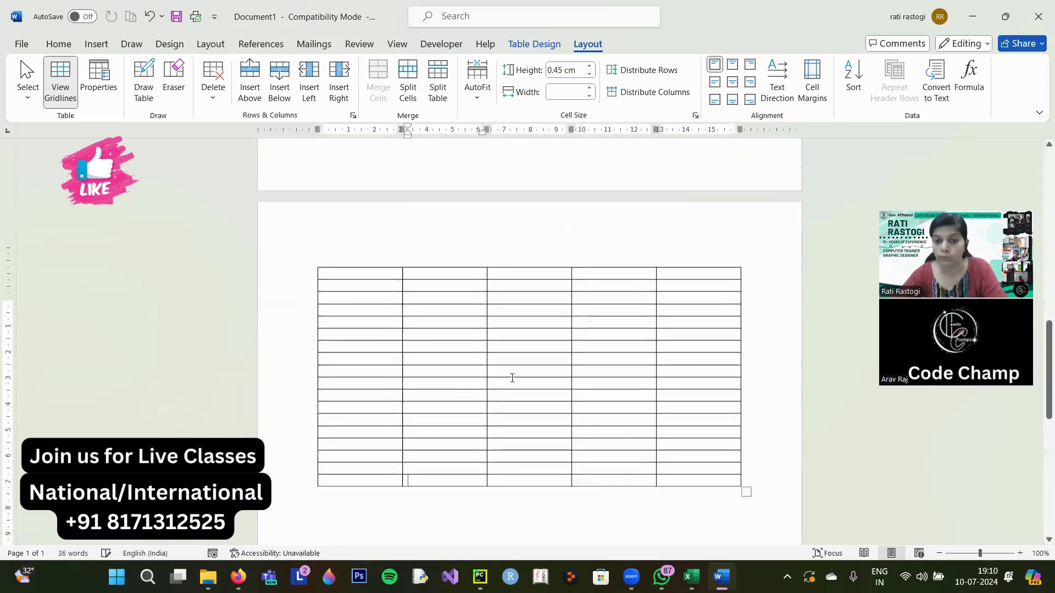
Step: Apply the teal Grid Table style with a dark header row and dark first column to the marks table
scroll(520, 375, "up", 10)
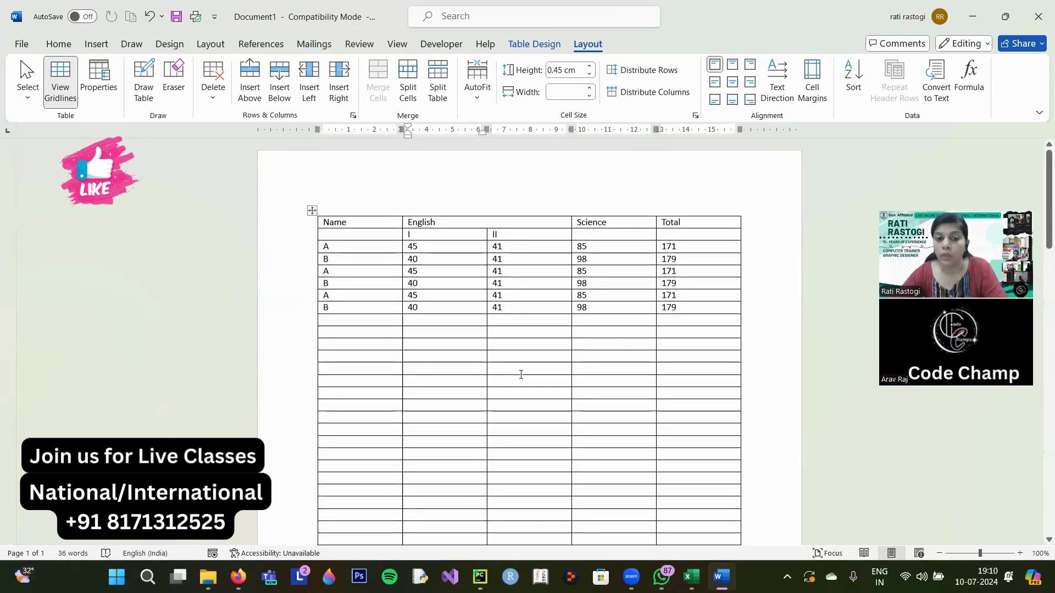
left_click(341, 223)
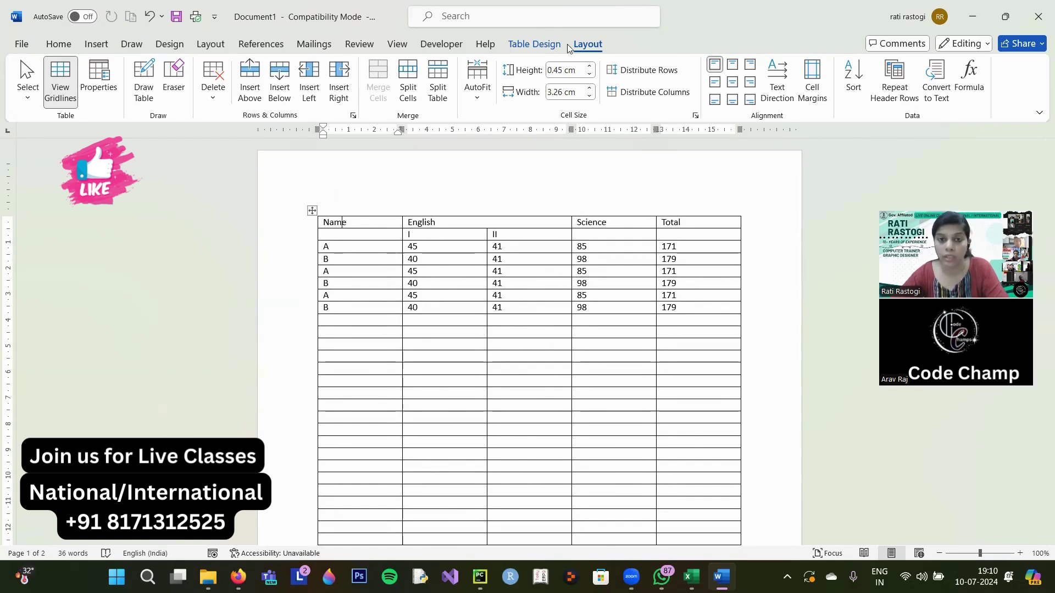
left_click(537, 44)
left_click(525, 101)
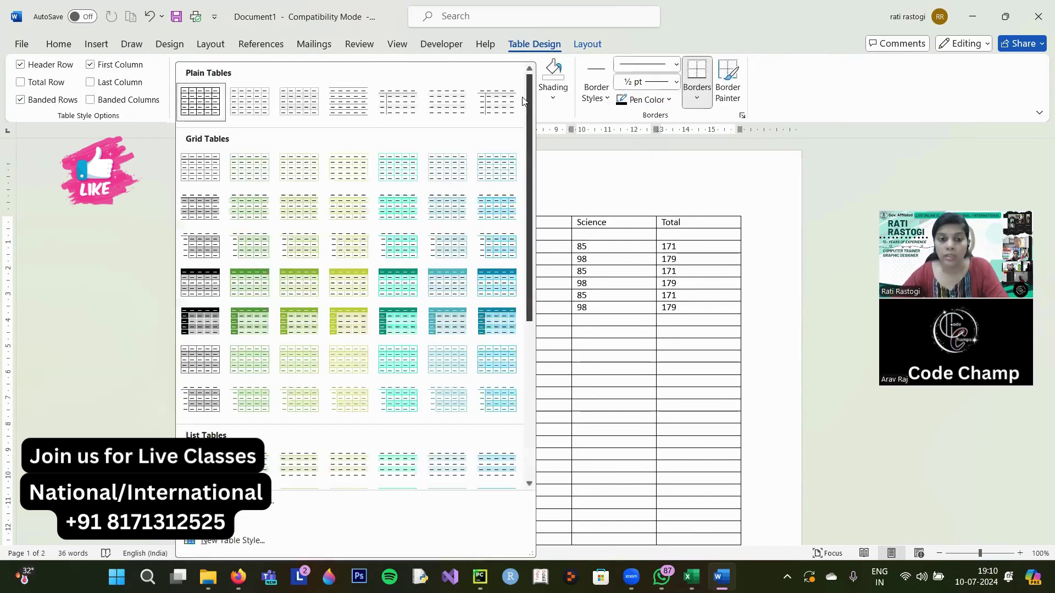
left_click(398, 321)
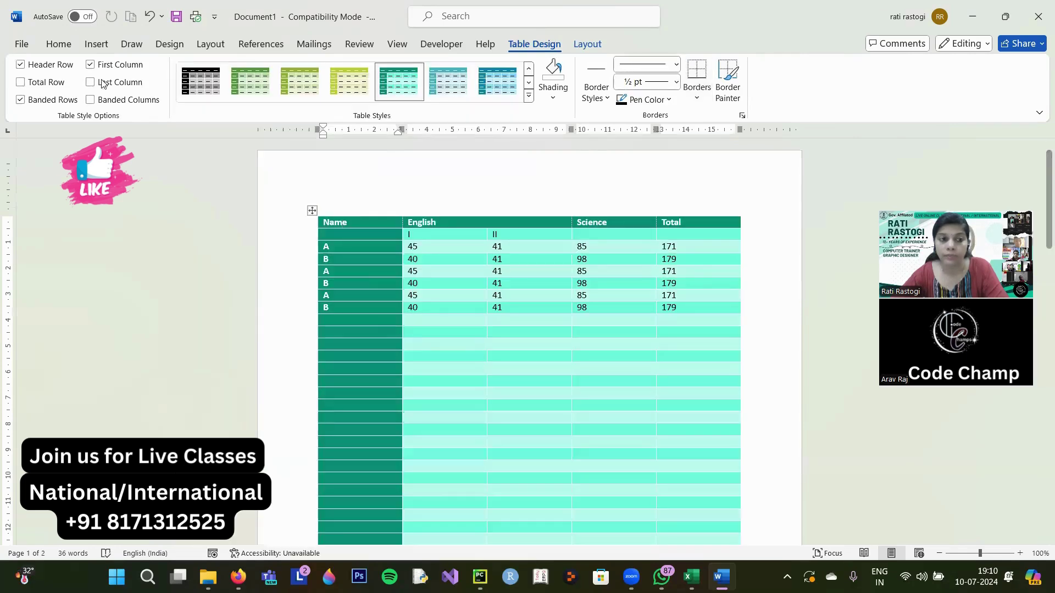
Step: Select the whole marks table and enlarge its text to 18 pt
left_click(59, 44)
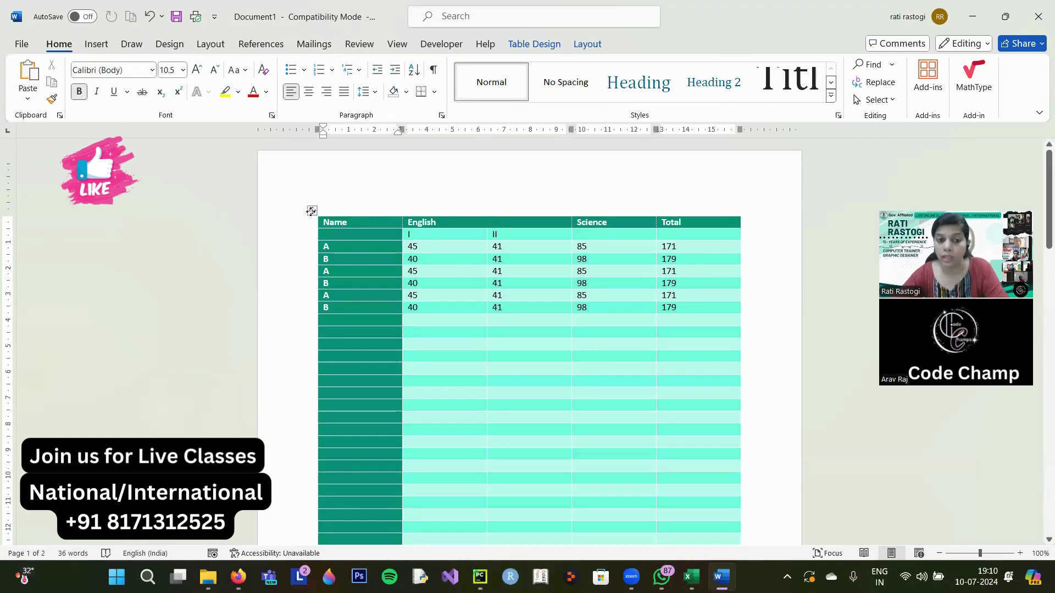
left_click(311, 211)
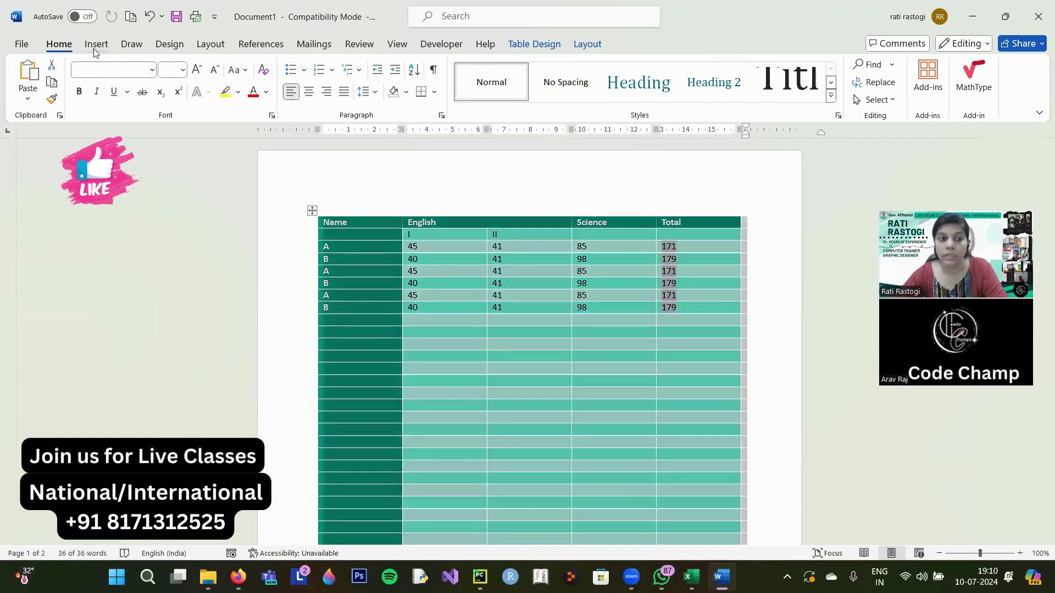
left_click(196, 69)
left_click(196, 70)
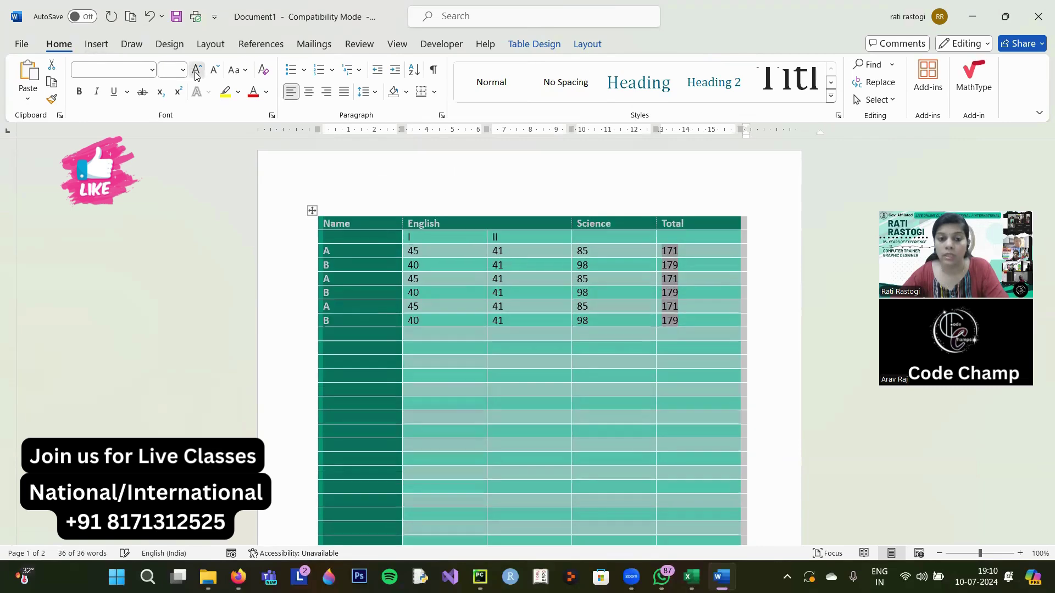
left_click(196, 70)
left_click(197, 69)
left_click(196, 70)
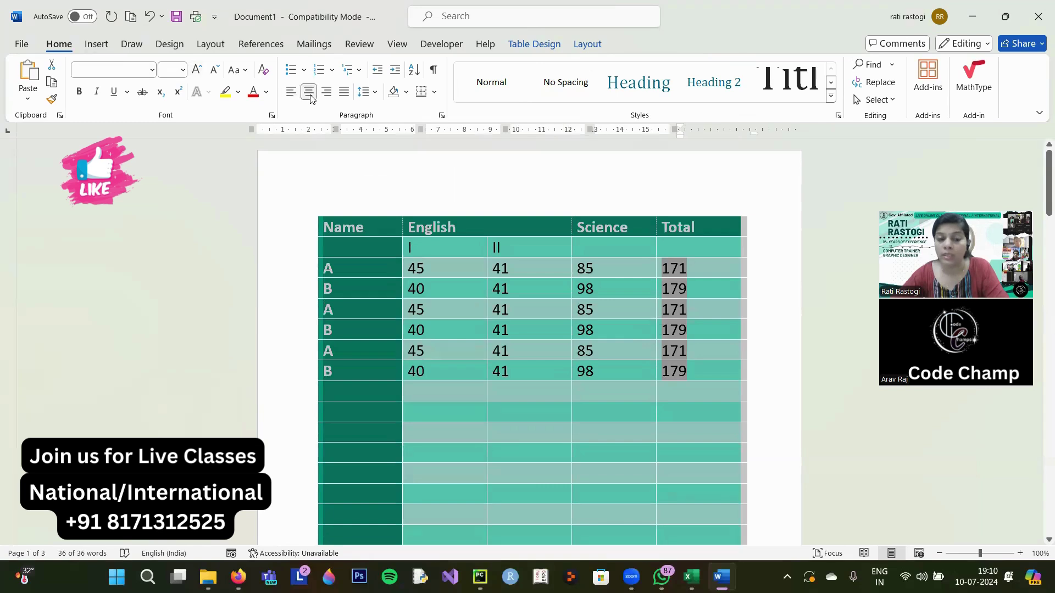
left_click(426, 184)
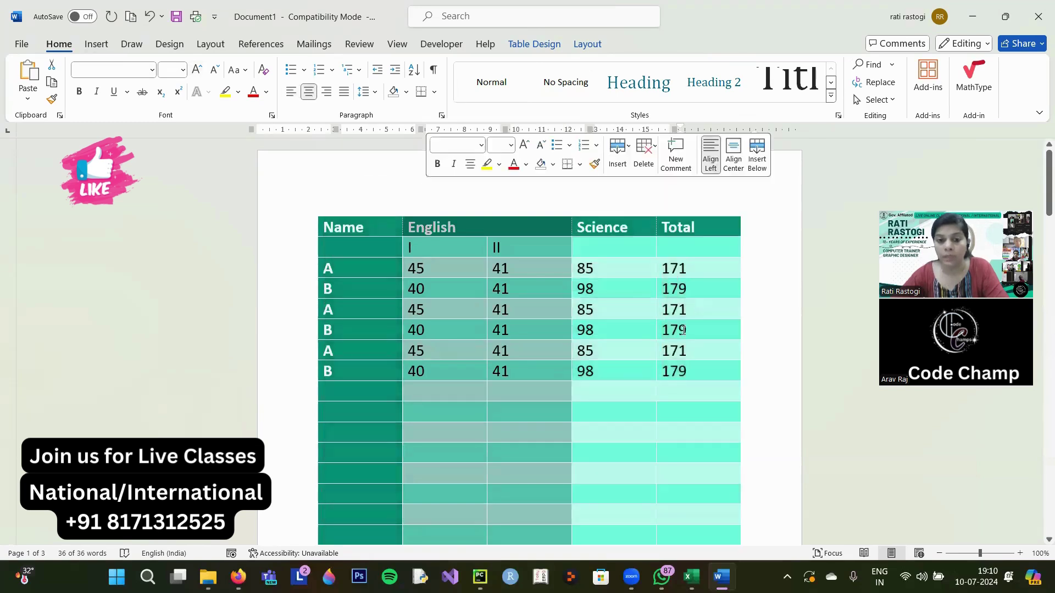
left_click(780, 407)
Step: Examine the table's first rows on the second page for column headings
scroll(526, 336, "down", 12)
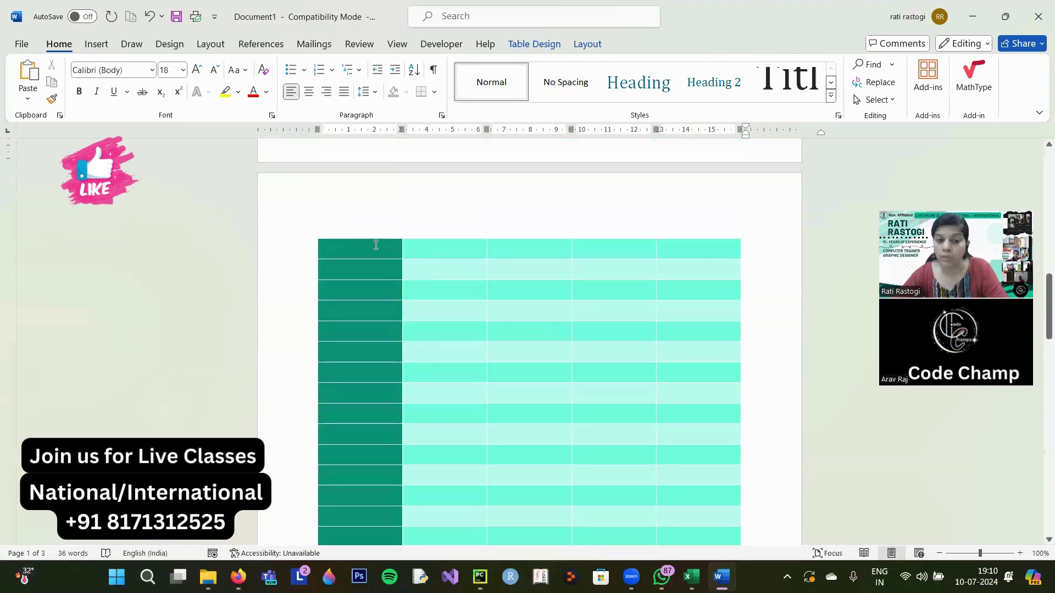
left_click(430, 245)
left_click(570, 286)
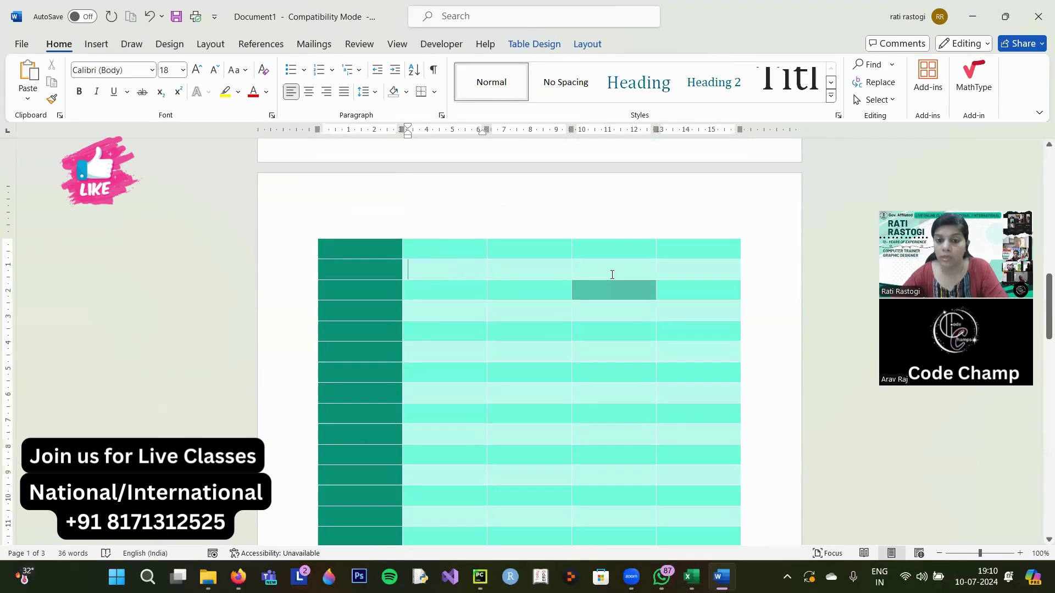
left_click(662, 290)
left_click_drag(389, 249, 664, 266)
Step: Center the Name, English, Science and Total headings in the table's first row
scroll(533, 245, "up", 10)
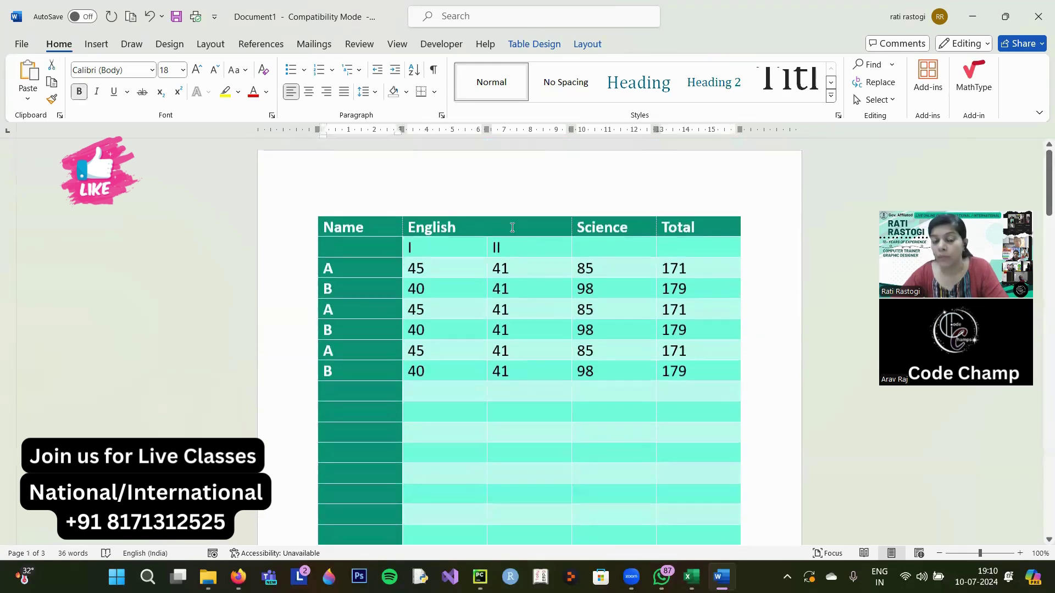
left_click(509, 227)
left_click_drag(383, 228, 720, 232)
left_click(308, 92)
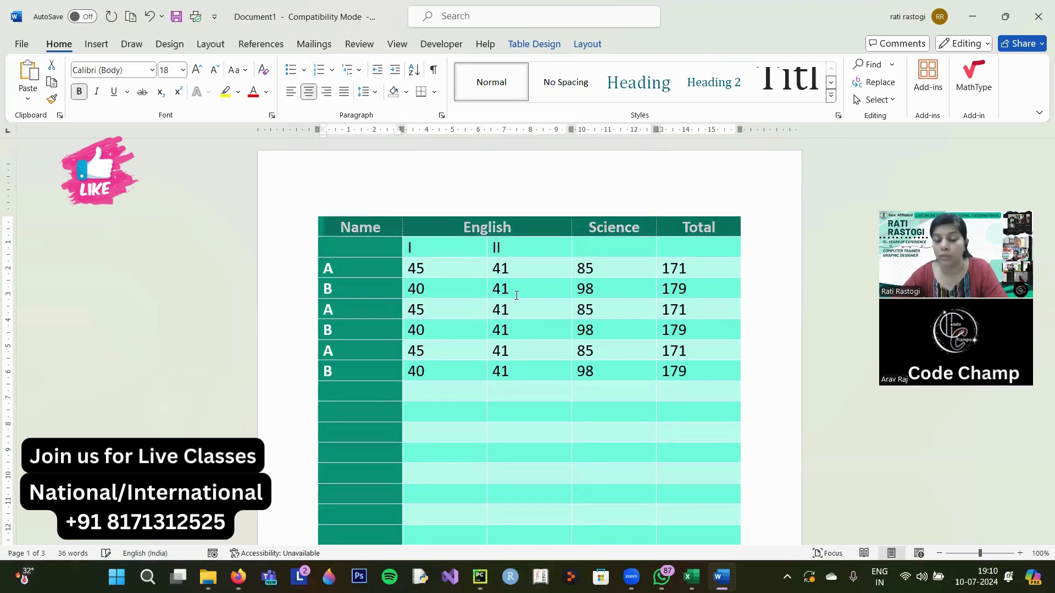
left_click(525, 311)
Step: Turn on Repeat Header Rows for the table's first row with Name, English, Science and Total
left_click(549, 227)
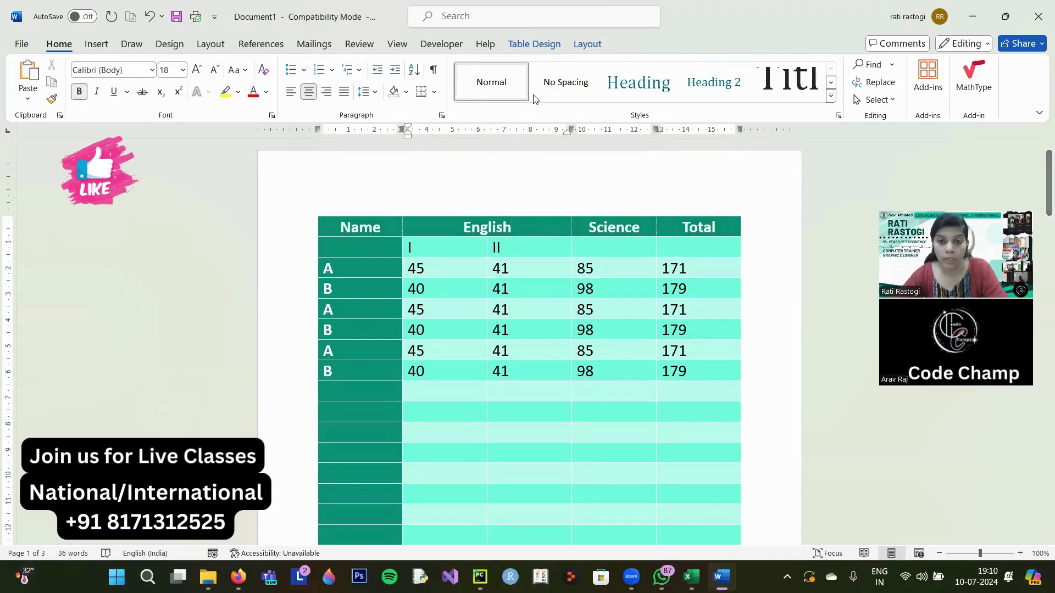
left_click(589, 45)
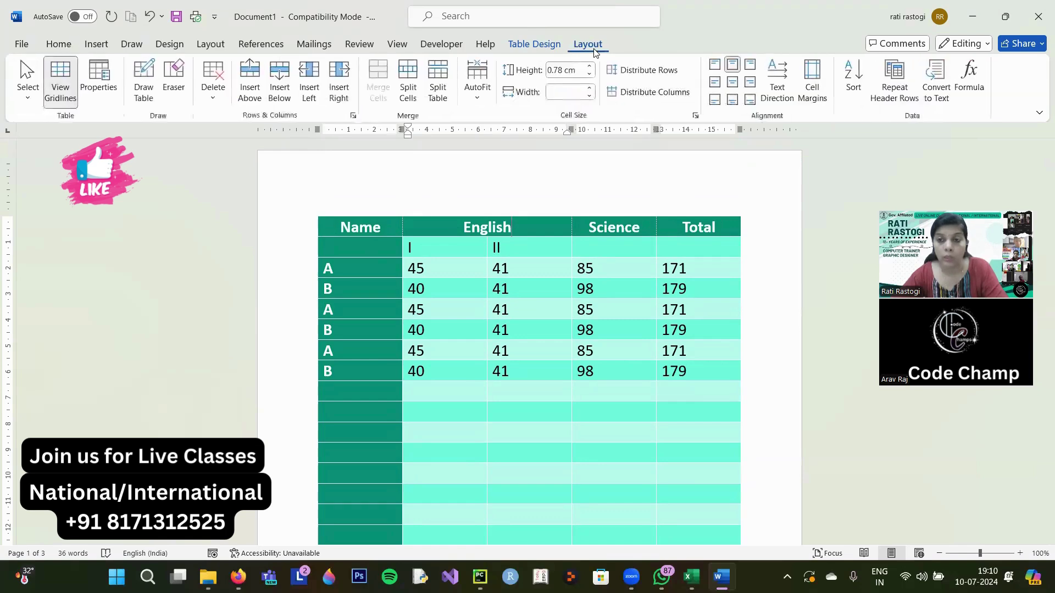
left_click(896, 91)
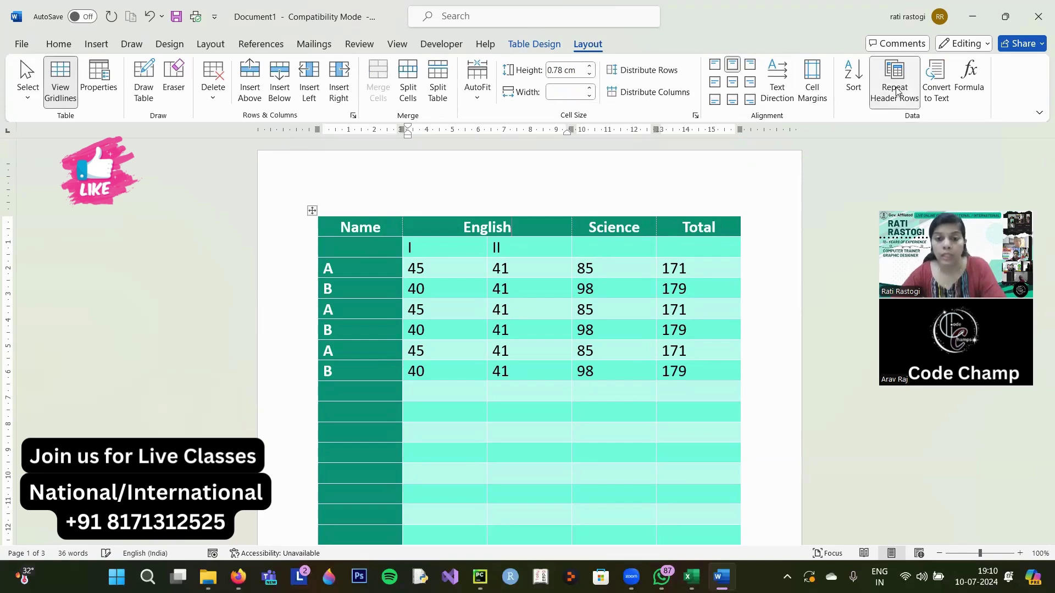
Step: Examine how the heading row repeats at the start of the table on the second and third pages
scroll(617, 286, "down", 10)
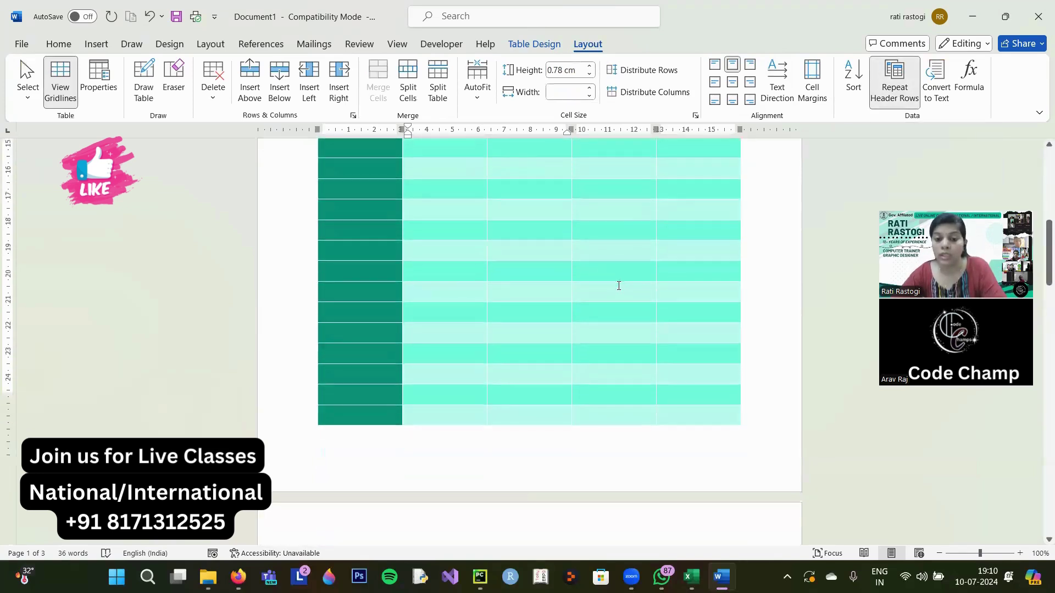
scroll(550, 418, "down", 5)
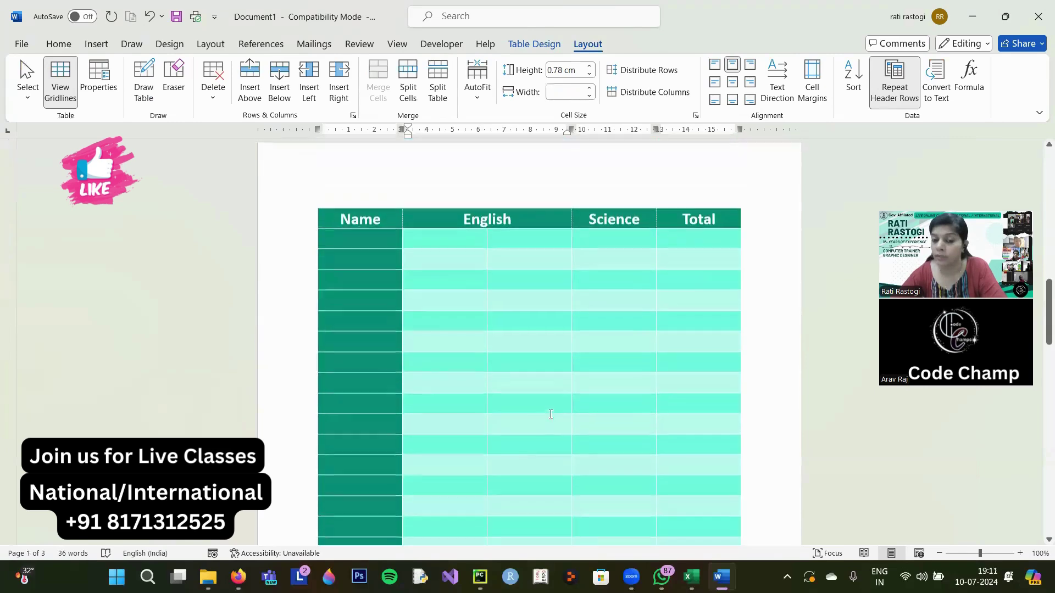
scroll(650, 462, "up", 7)
scroll(707, 463, "down", 1)
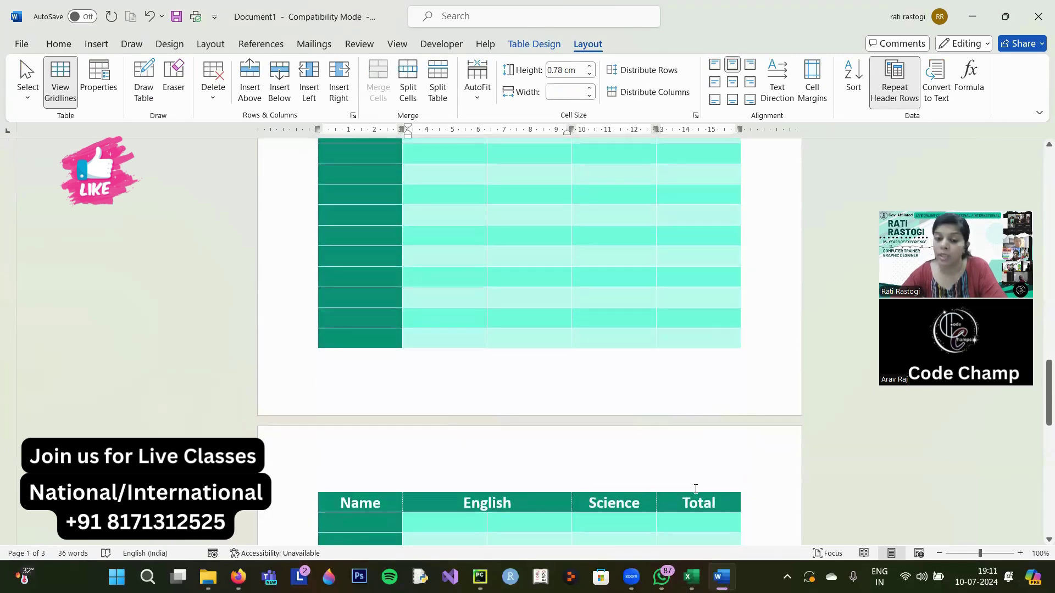
scroll(527, 506, "down", 3)
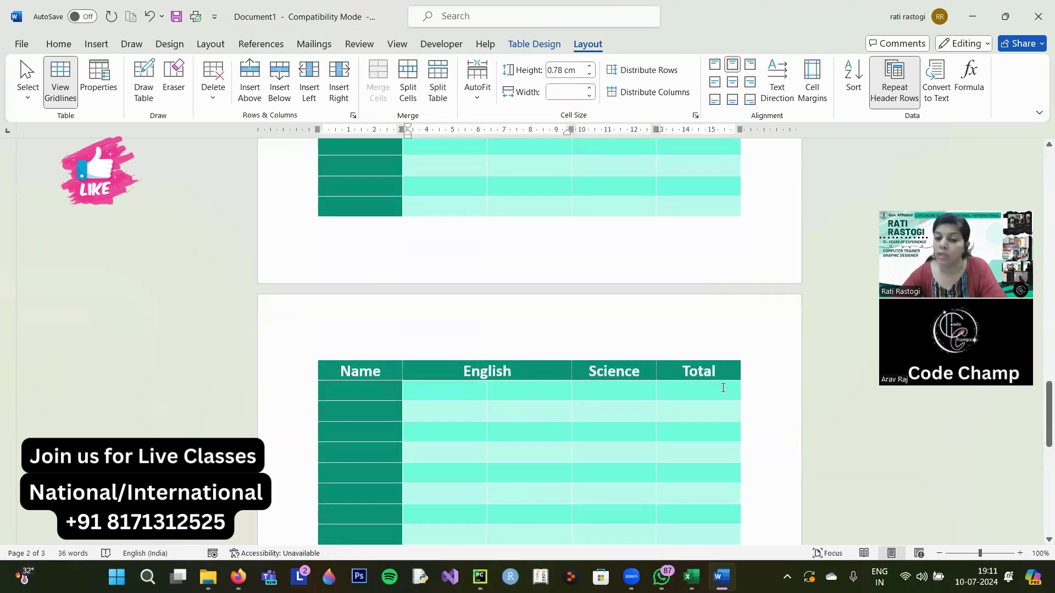
scroll(724, 389, "down", 4)
scroll(749, 372, "up", 10)
scroll(761, 377, "down", 9)
scroll(780, 379, "down", 5)
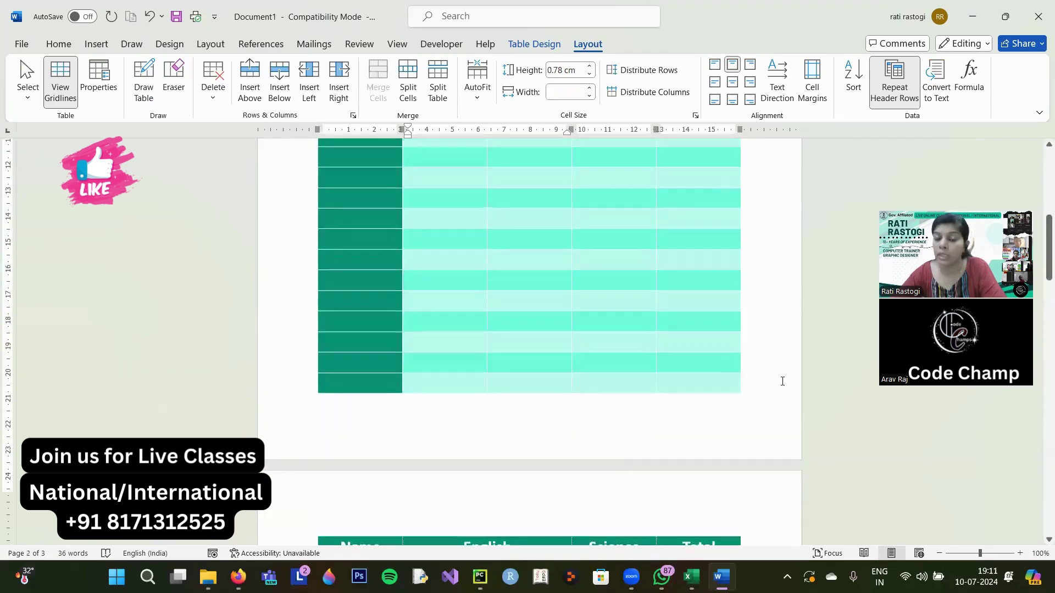
scroll(783, 380, "up", 15)
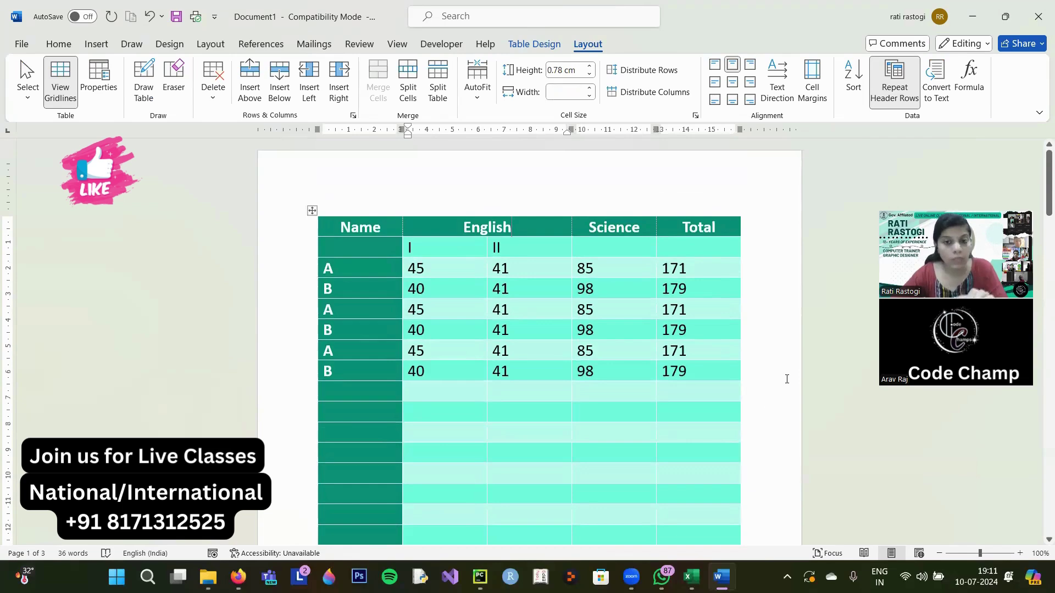
left_click(912, 97)
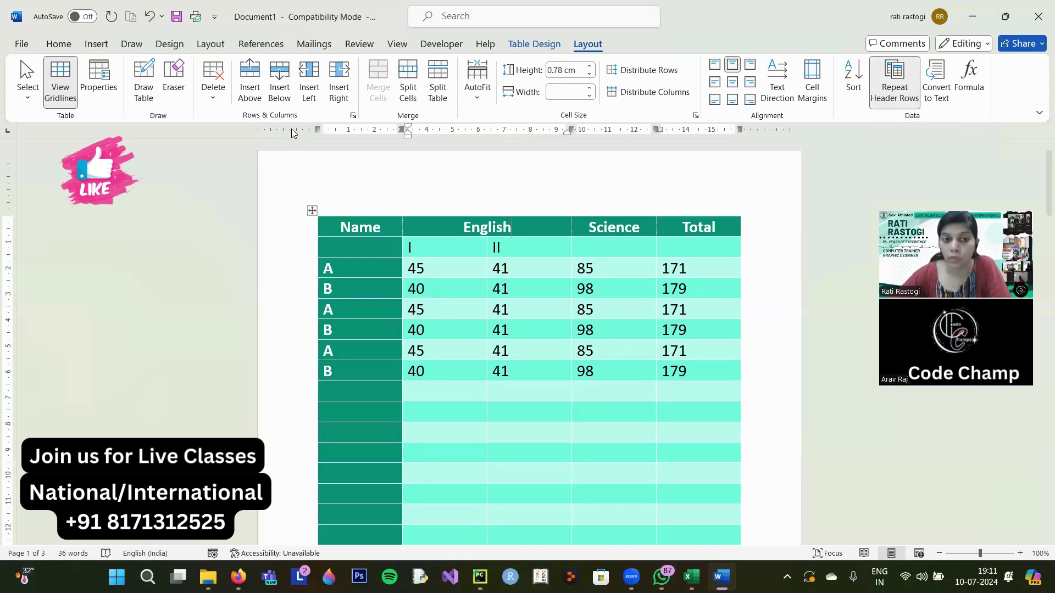
Step: Insert an empty column between the Science and Total columns
scroll(451, 382, "down", 3)
scroll(451, 384, "up", 3)
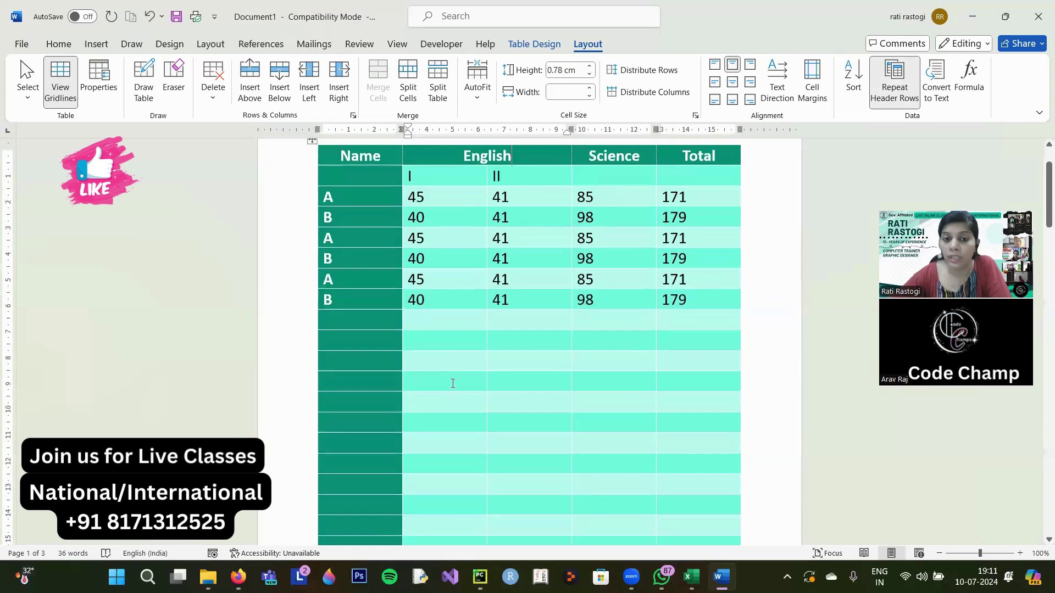
left_click(529, 212)
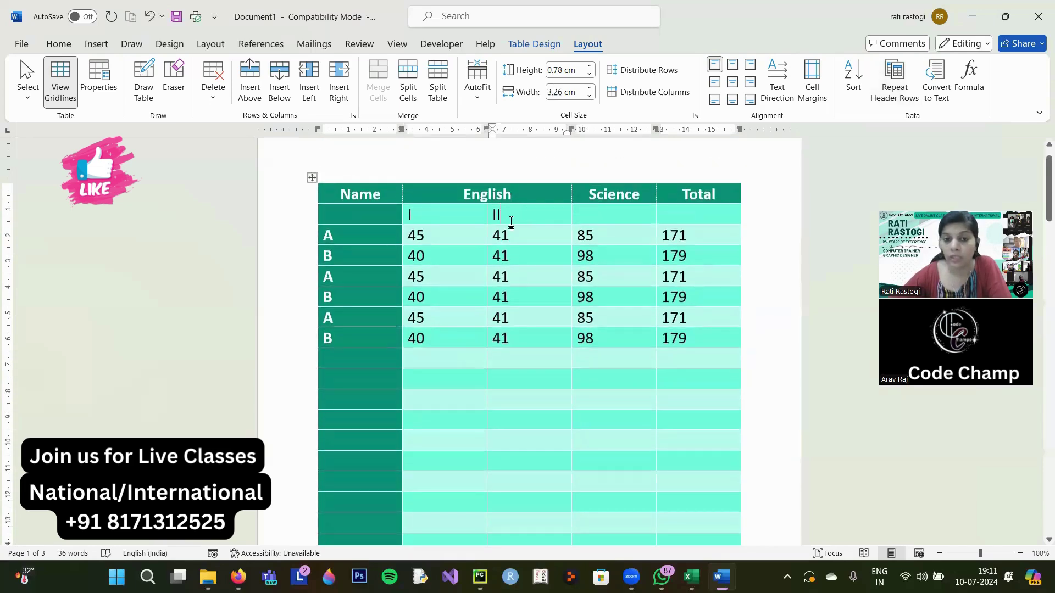
left_click(620, 214)
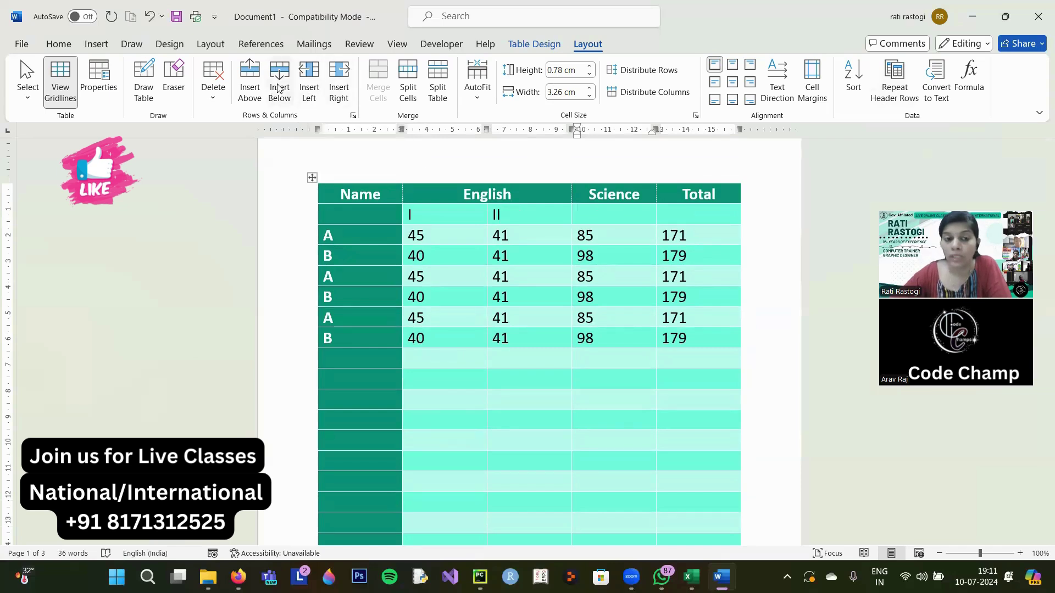
left_click(339, 90)
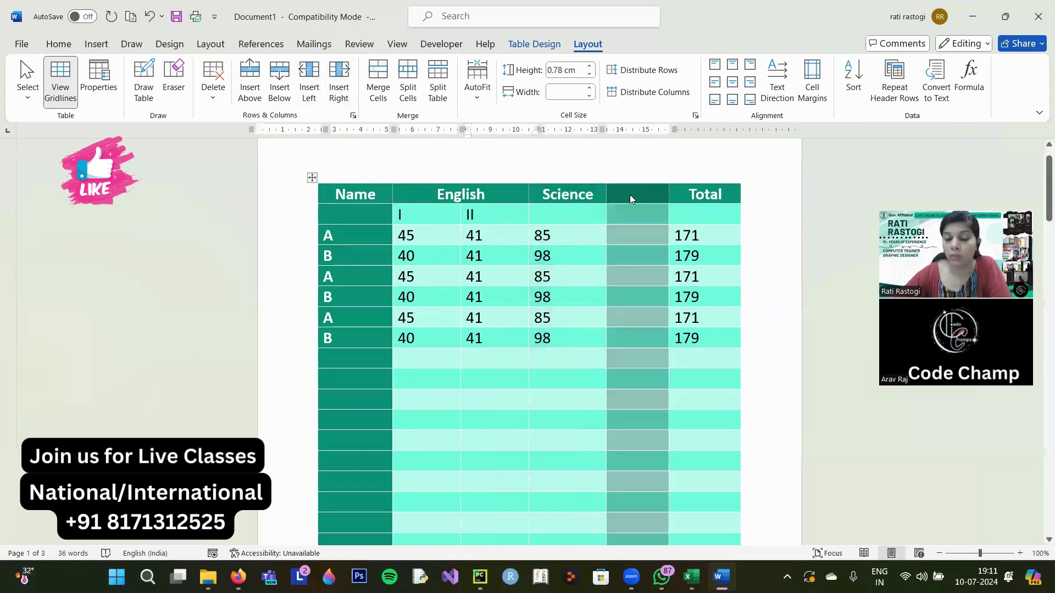
Step: Try deleting the table's top heading row from the new column's heading cell, and undo the deletion
left_click(631, 195)
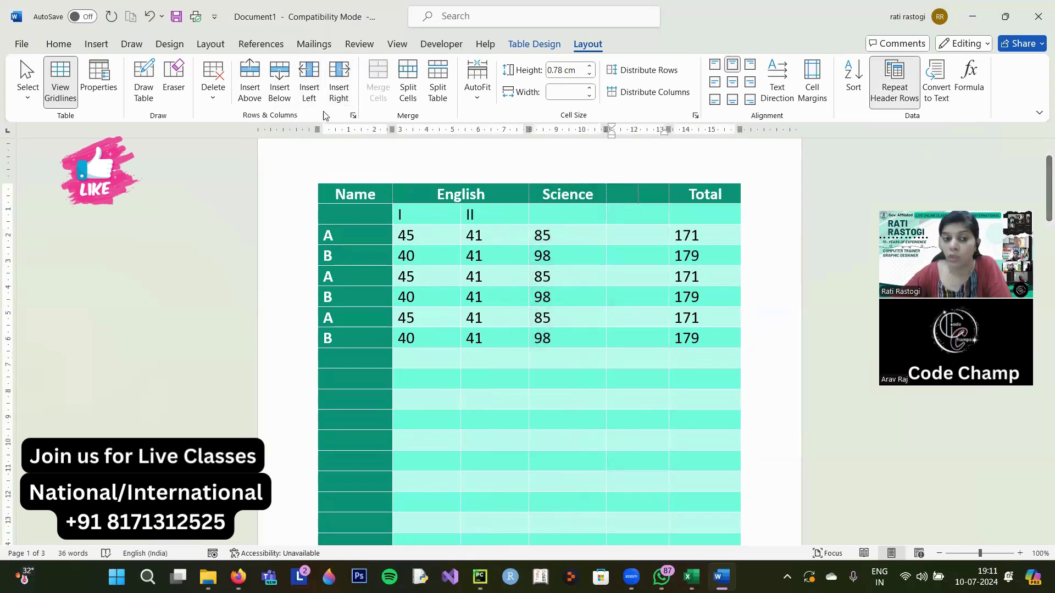
left_click(215, 98)
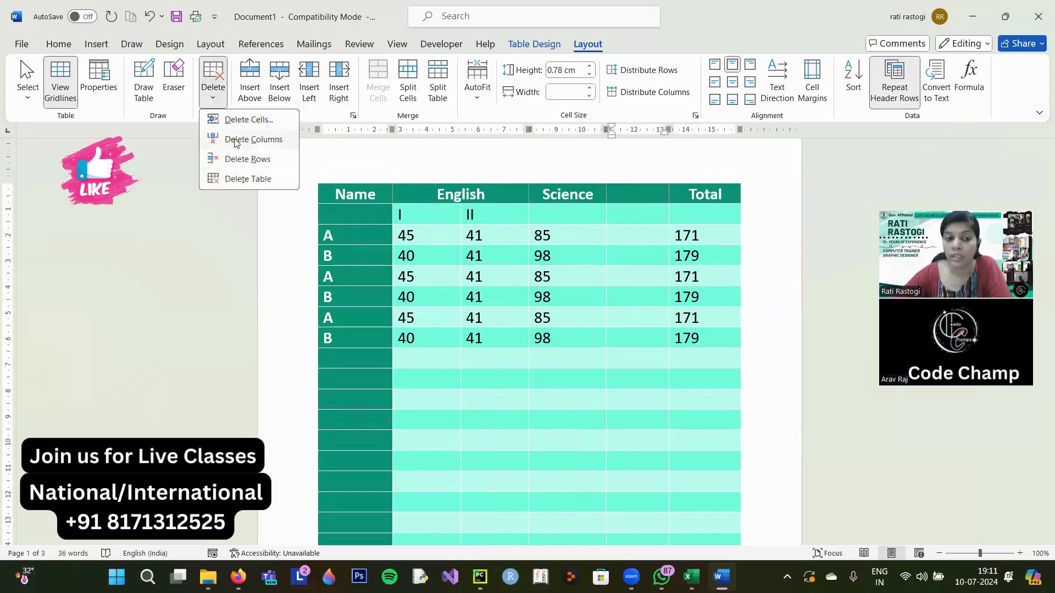
left_click(235, 159)
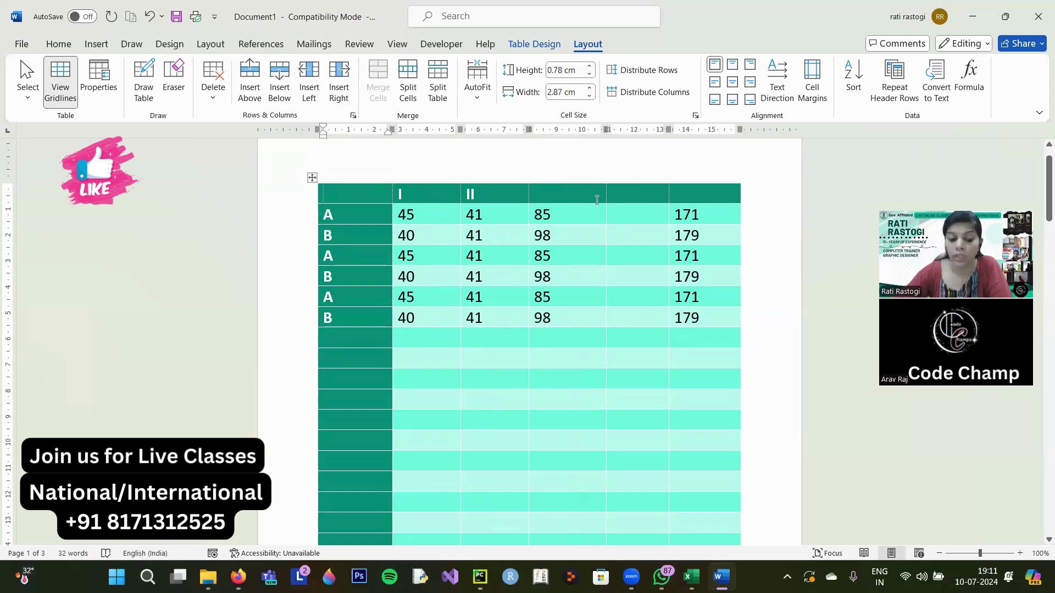
key("ctrl+z")
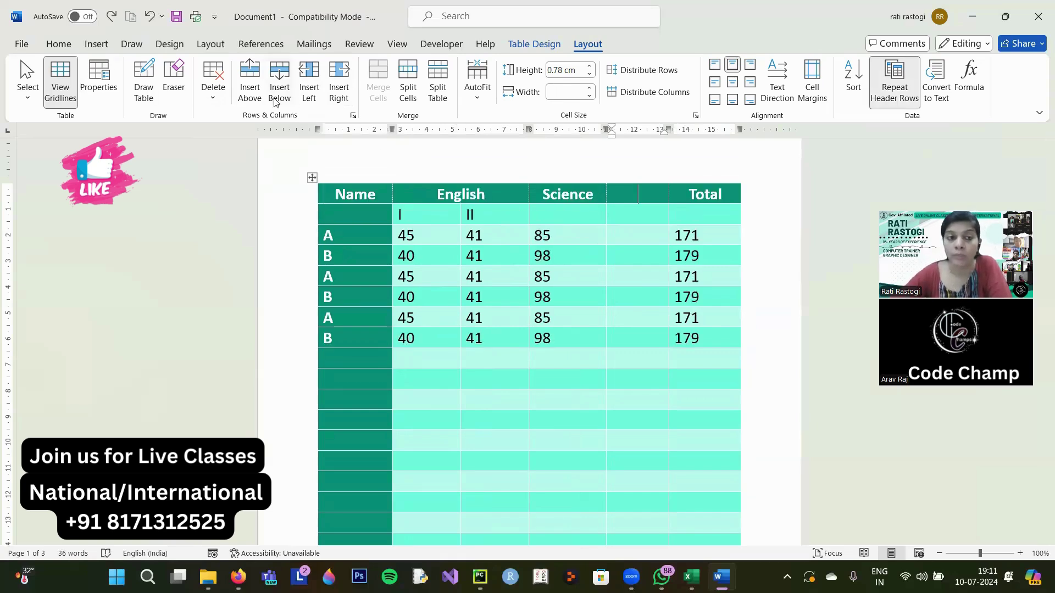
Step: Delete the heading row containing Name, English, Science and Total
left_click(214, 99)
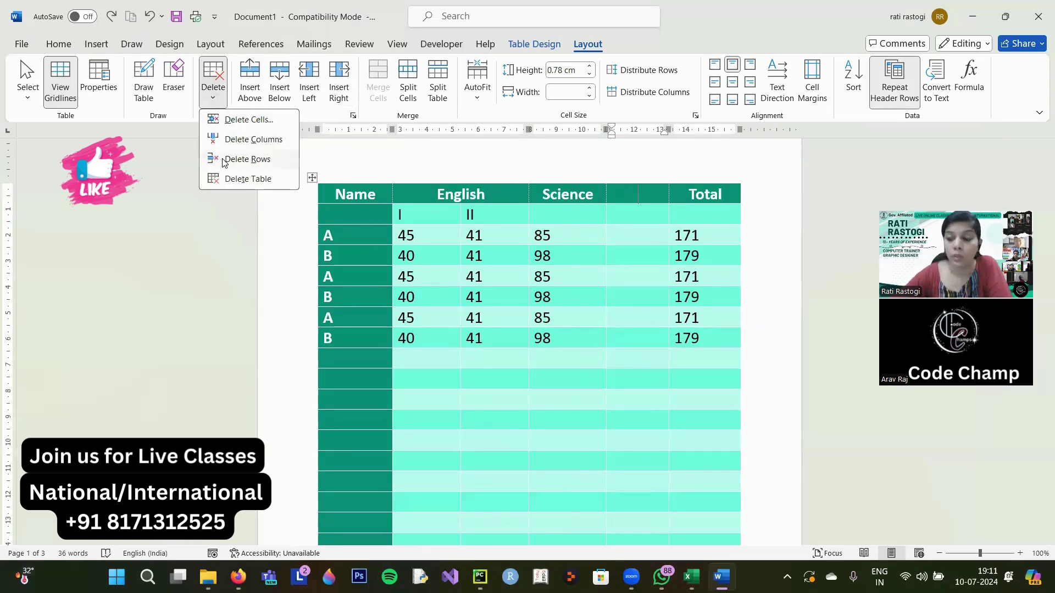
left_click(247, 159)
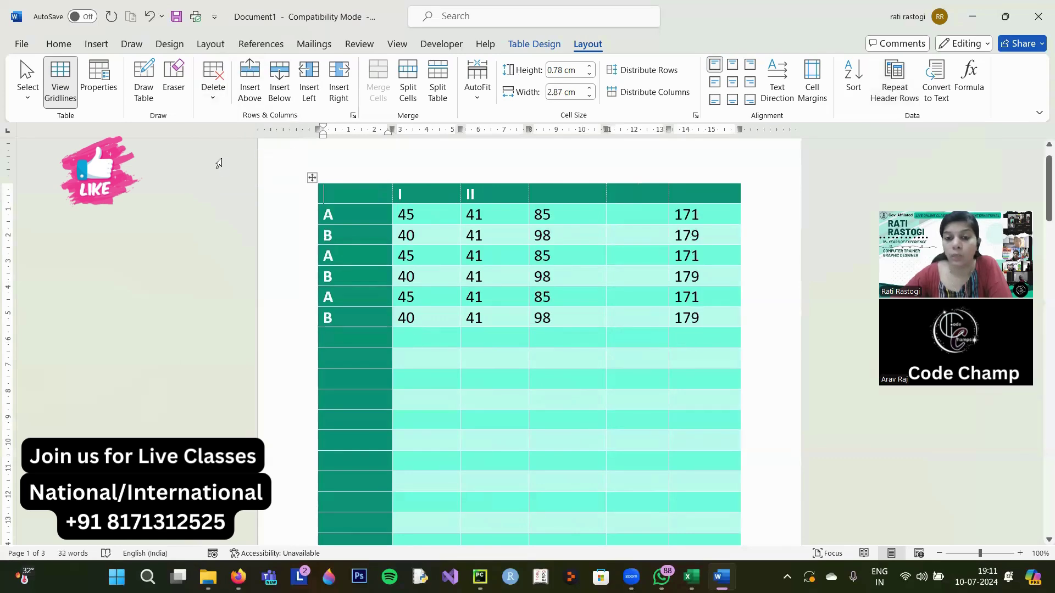
Step: Undo the heading row deletion, and review the Delete Cells options for the blank heading cell between Science and Total
key("ctrl+z")
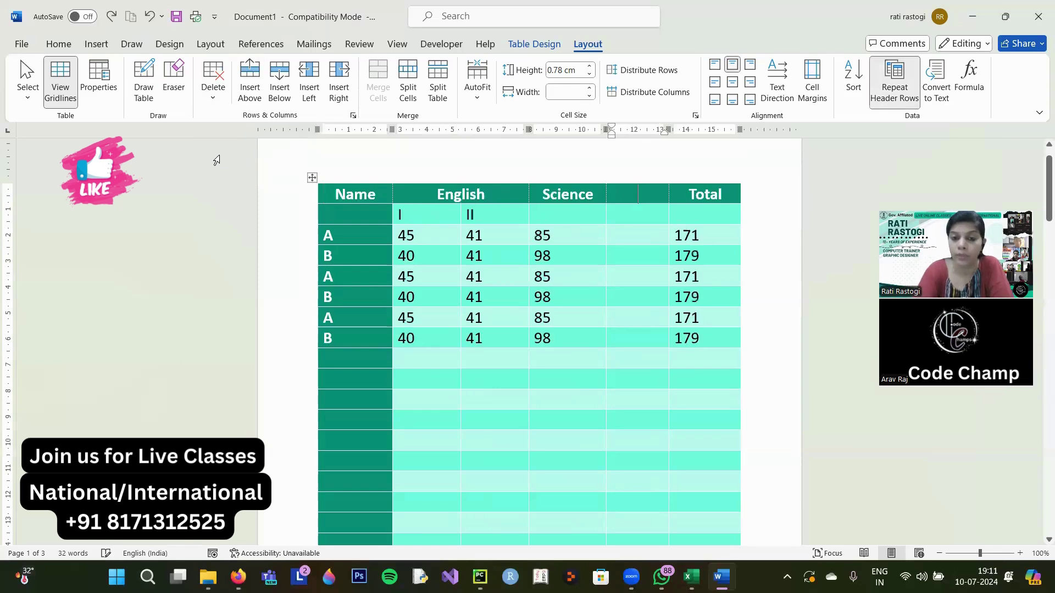
left_click(642, 265)
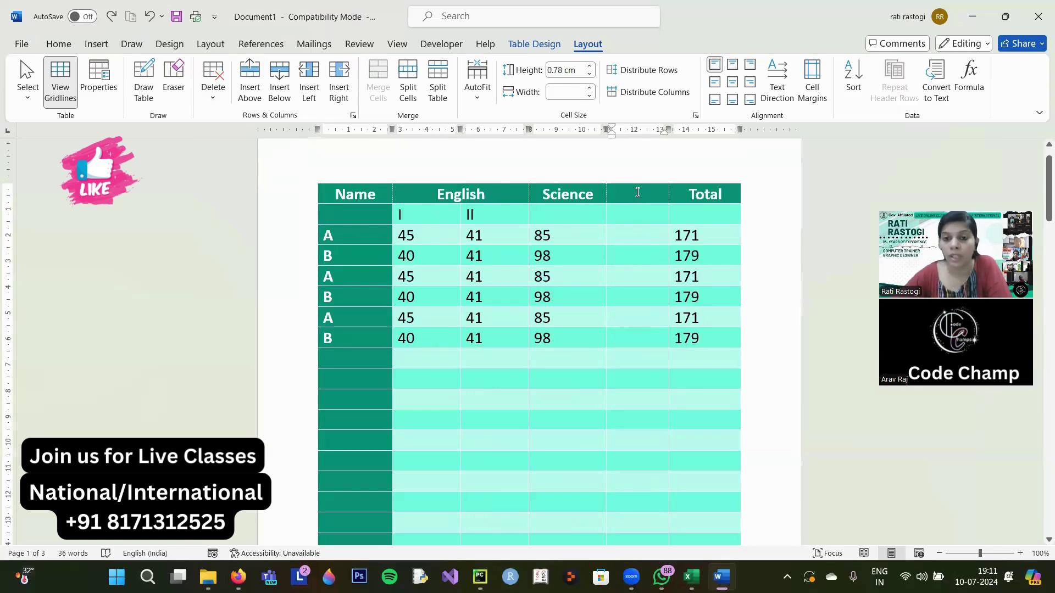
right_click(637, 193)
key("Escape")
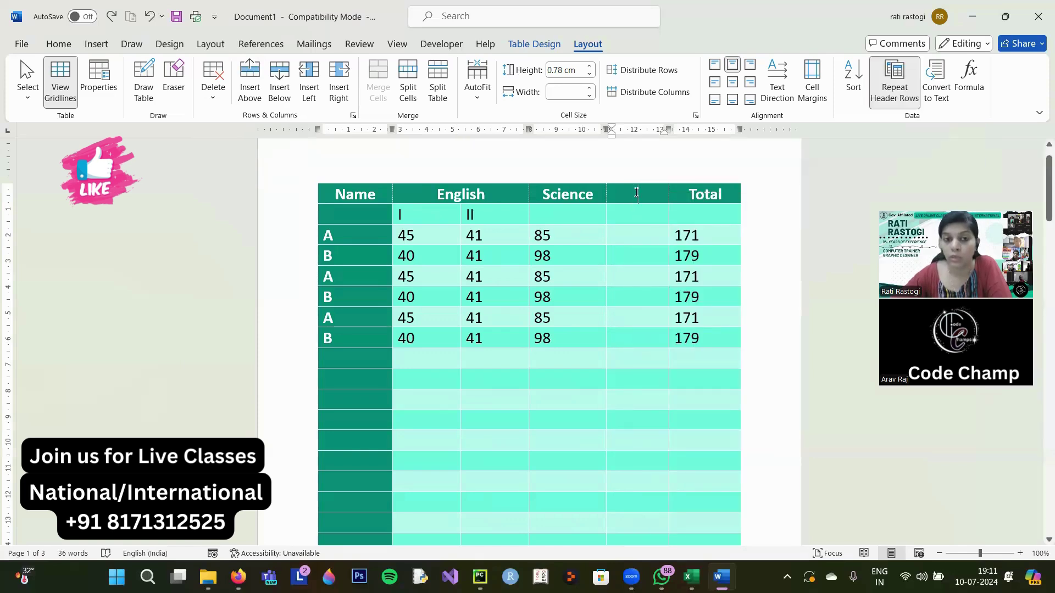
left_click(215, 92)
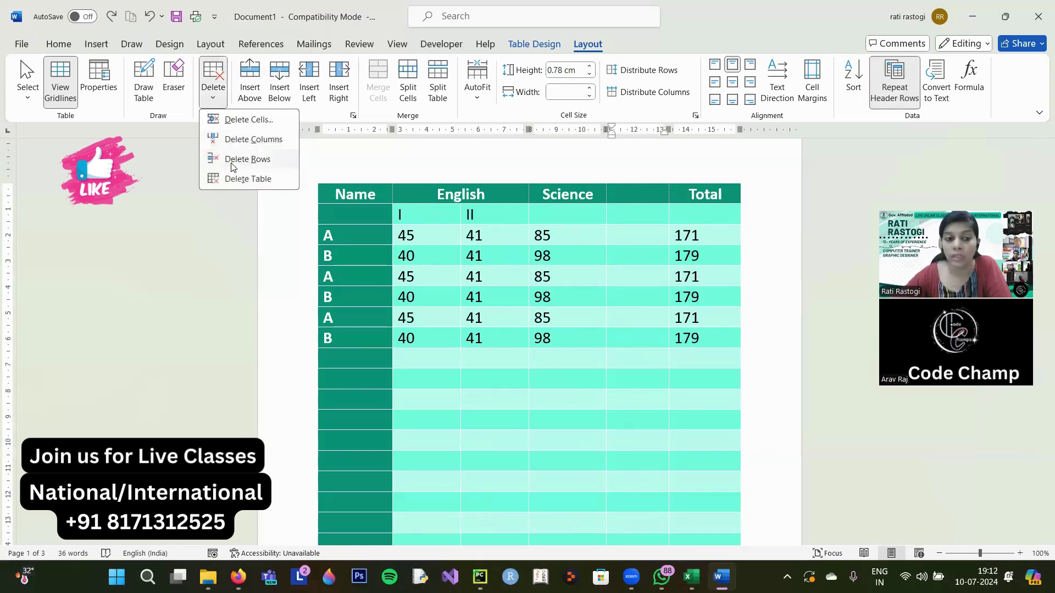
left_click(250, 119)
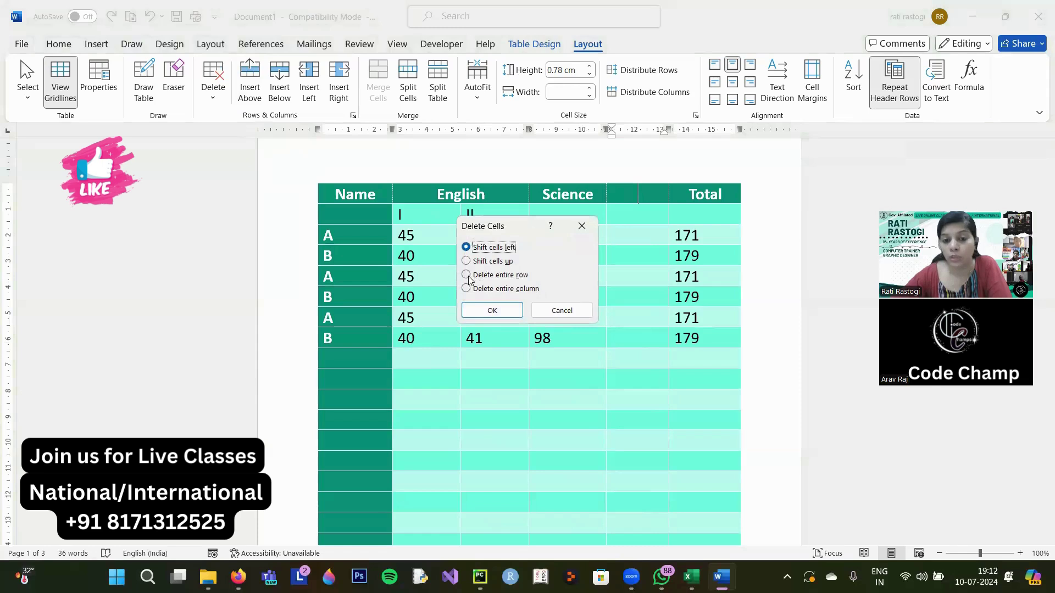
left_click(562, 311)
Step: Undo the insertion of the empty column between Science and Total
key("ctrl+z")
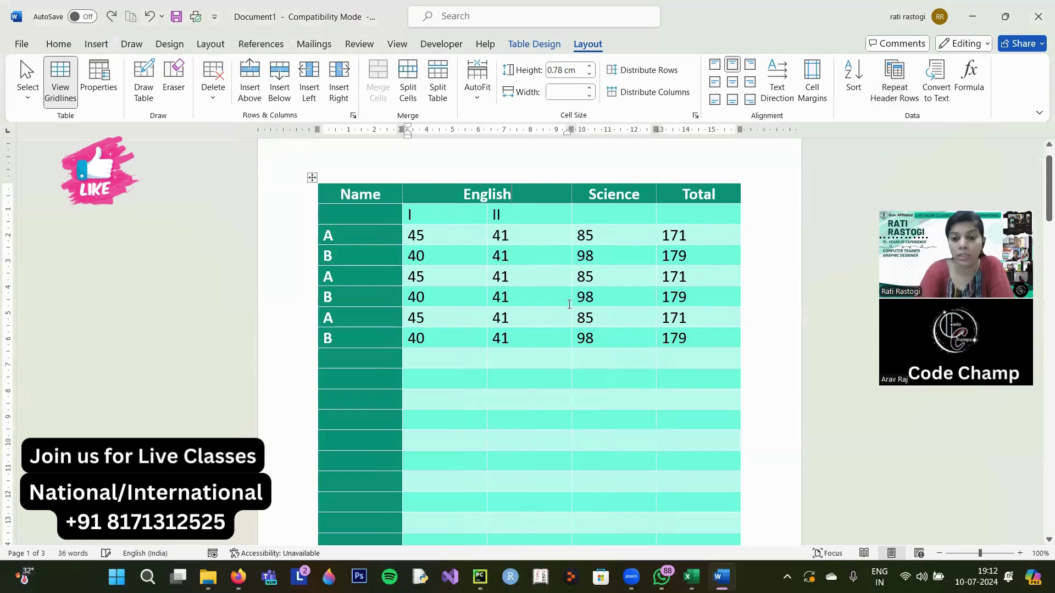
Step: Add the text CHART in the blank area below the end of the table on page 3
left_click(600, 425)
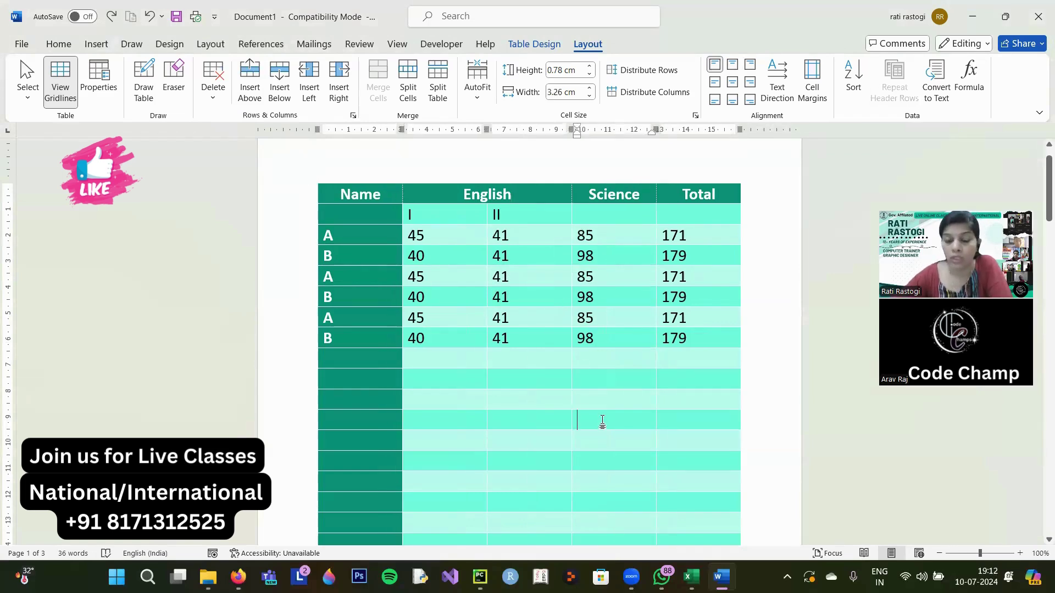
scroll(605, 424, "down", 10)
scroll(610, 425, "down", 15)
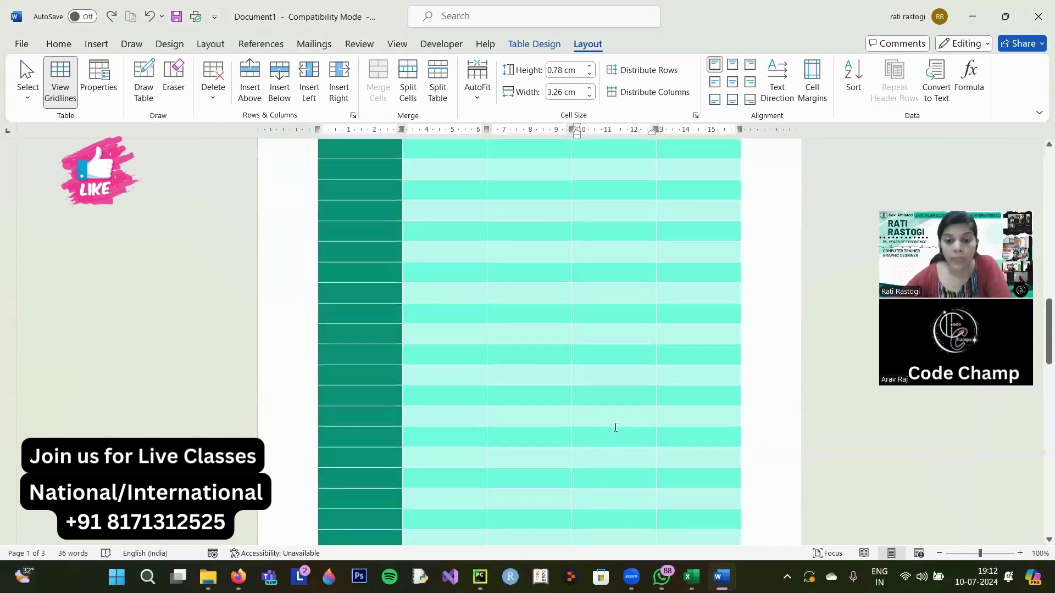
left_click(424, 238)
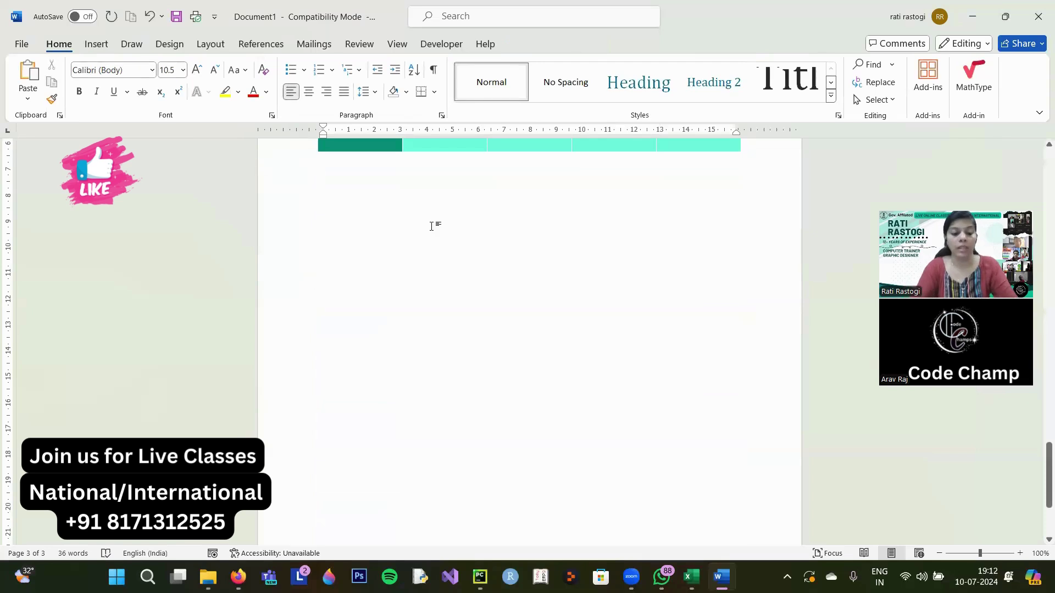
type("CHART")
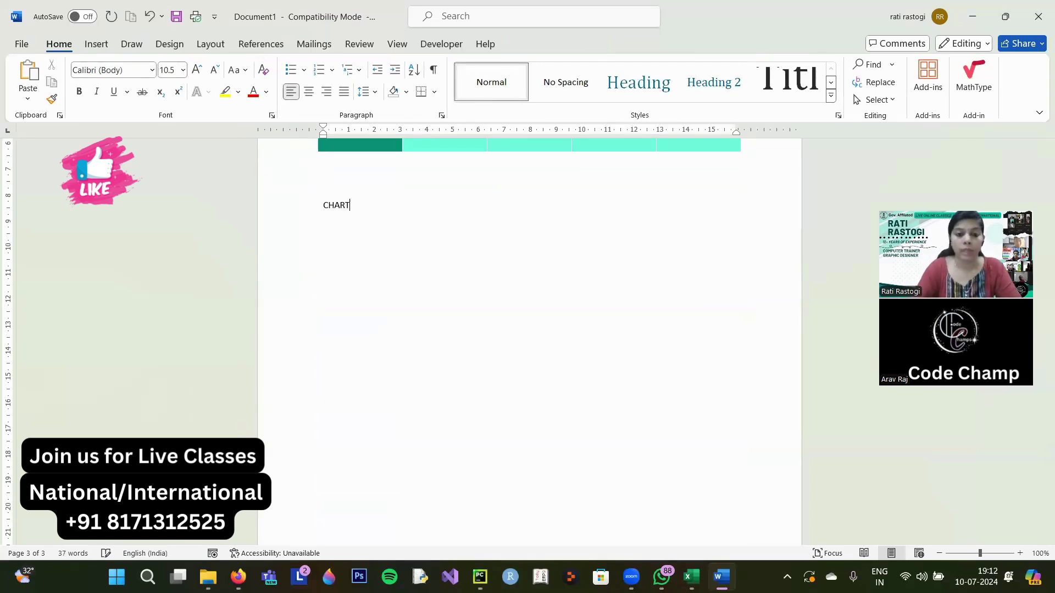
Step: Centre the word CHART and enlarge its font size to 20.5
left_click_drag(365, 205, 304, 204)
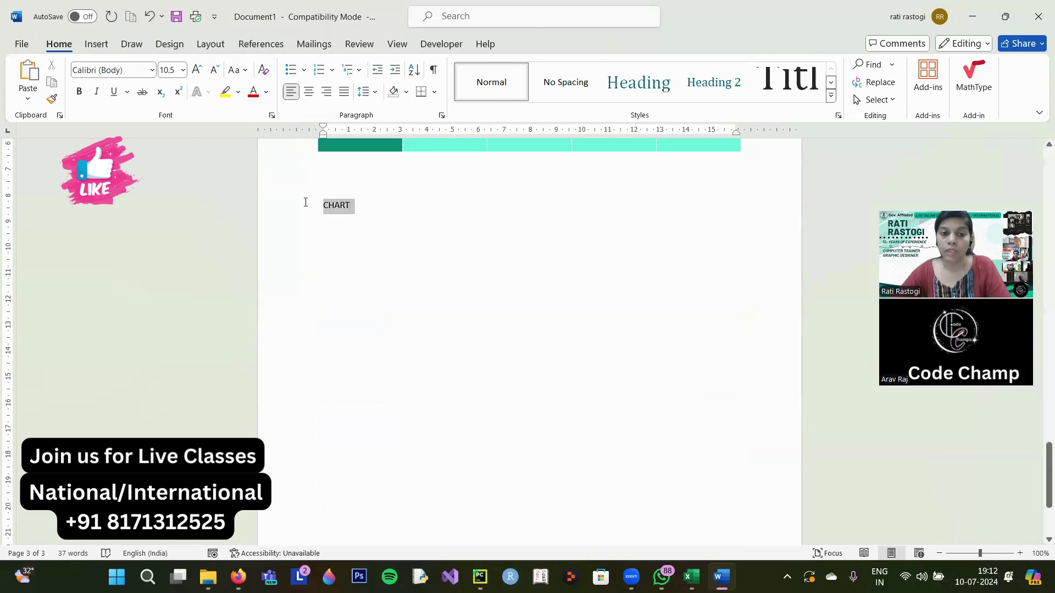
key("ctrl+e")
key("ctrl+bracketright")
key("ctrl+bracketright")
key("ctrl+bracketright")
key("ctrl+bracketright")
key("ctrl+bracketright")
key("ctrl+bracketright")
key("ctrl+bracketright")
key("ctrl+bracketright")
key("ctrl+bracketright")
key("ctrl+bracketright")
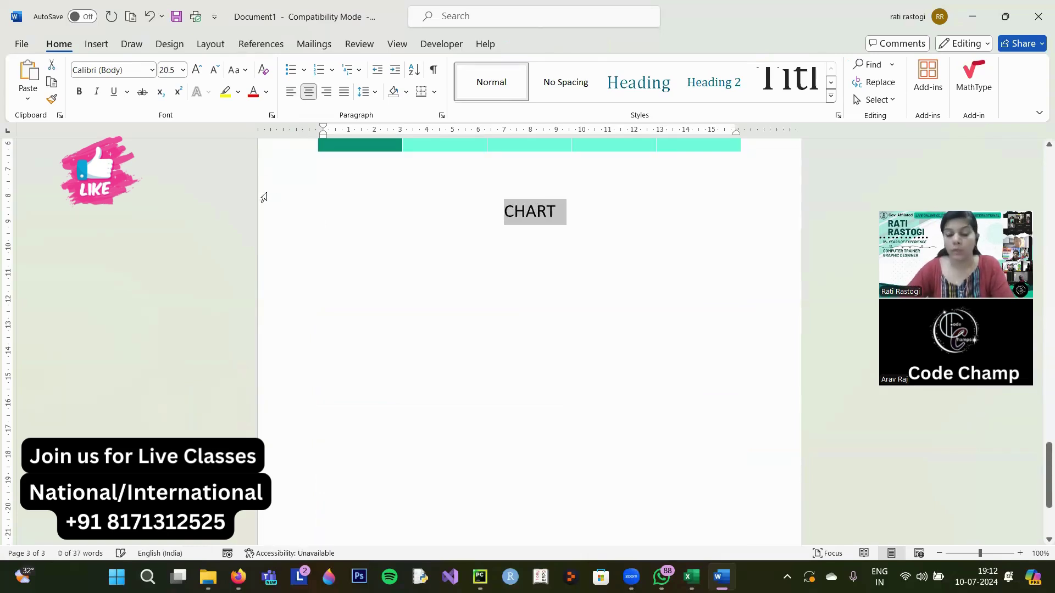
left_click(337, 177)
Step: Add a new left-aligned paragraph below the CHART heading
left_click(557, 215)
key("Return")
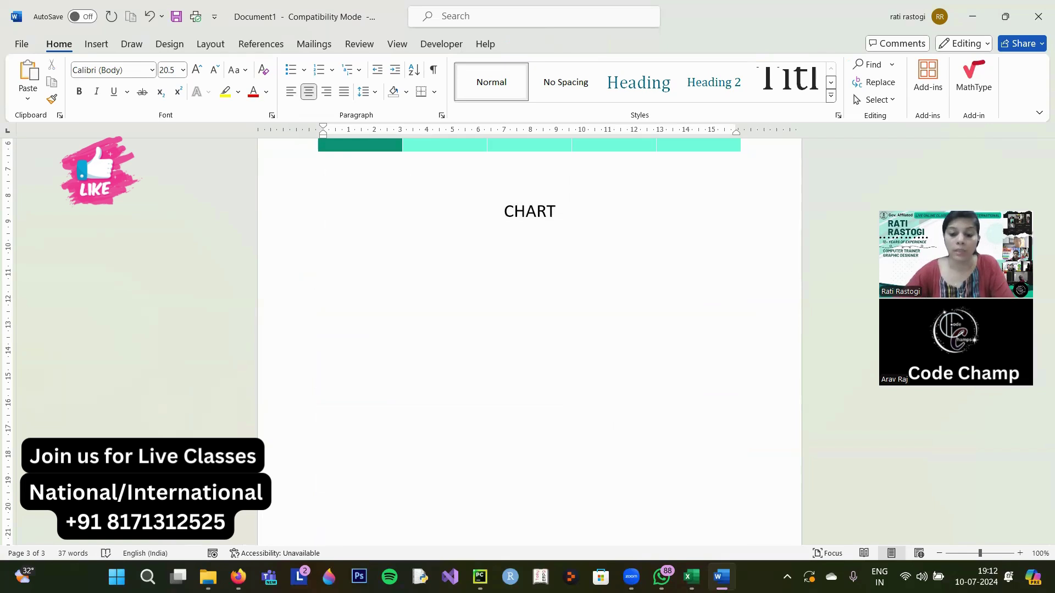
left_click(291, 94)
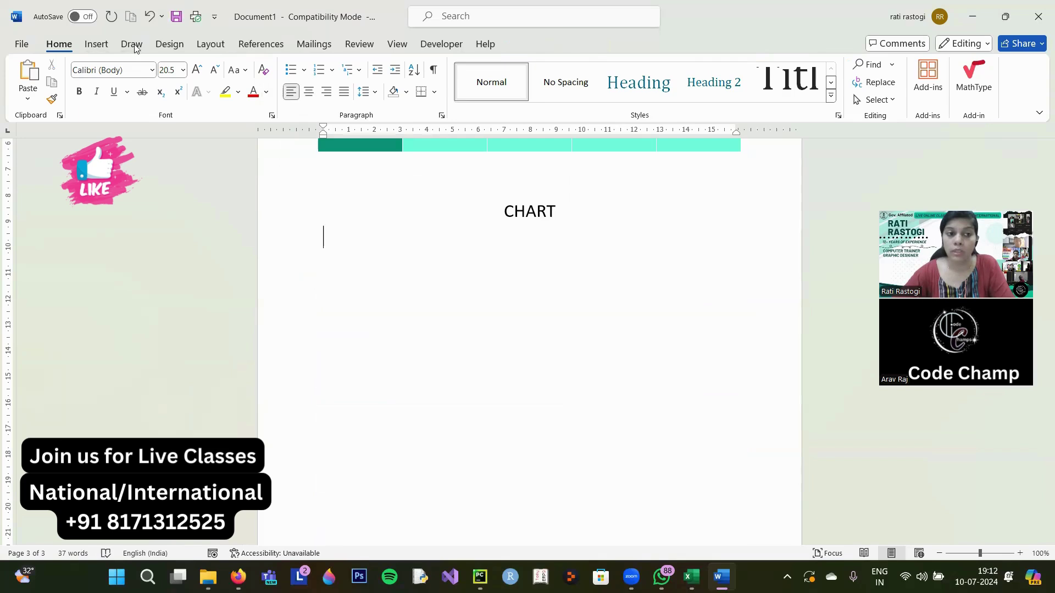
Step: Open the chart gallery and preview the Pie, Bar, Area, Column and Line chart types
left_click(97, 44)
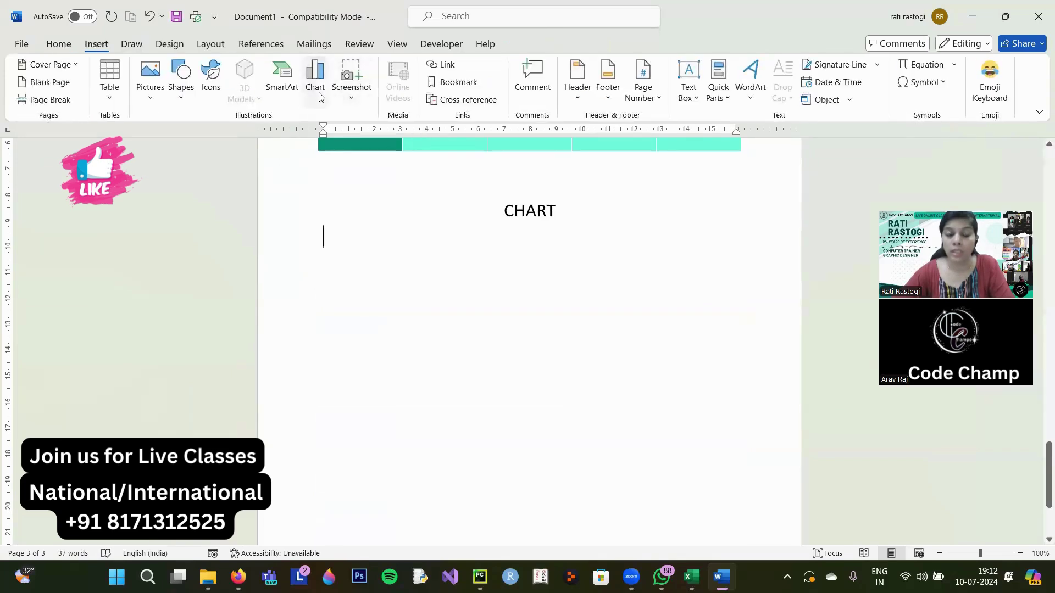
left_click(315, 77)
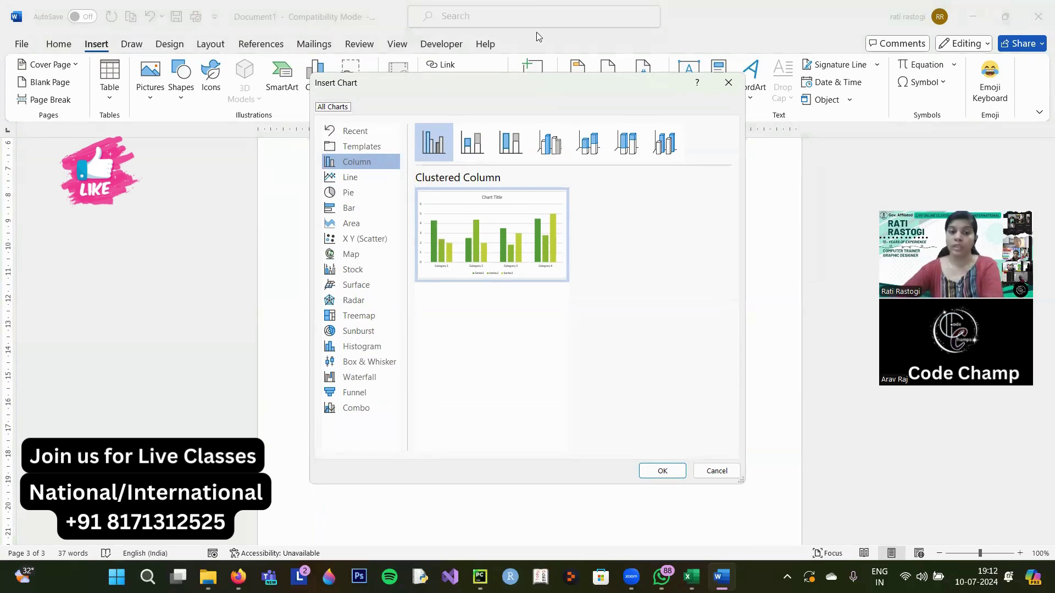
left_click(350, 194)
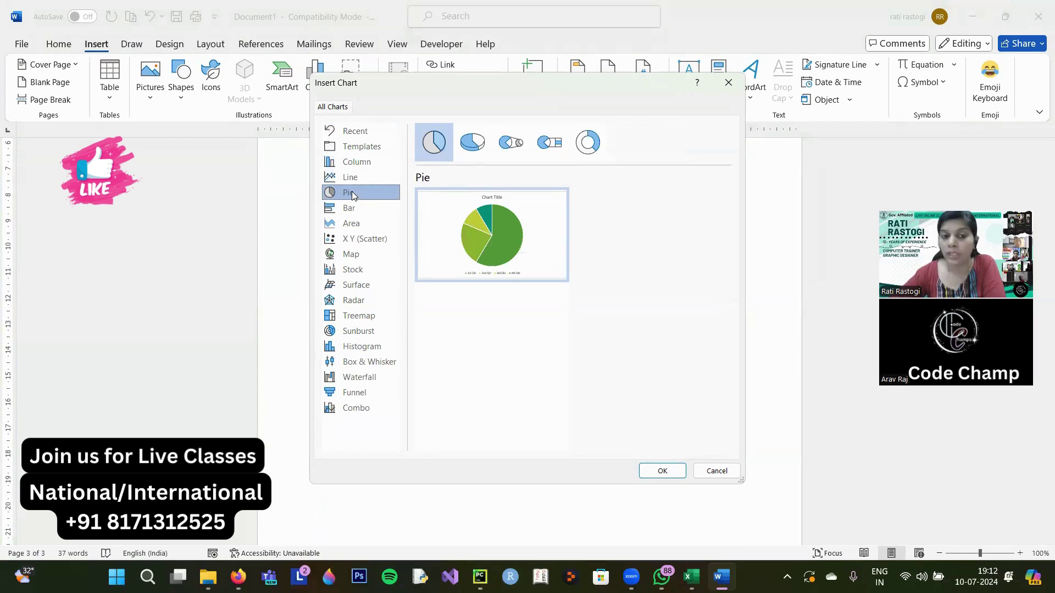
left_click(356, 212)
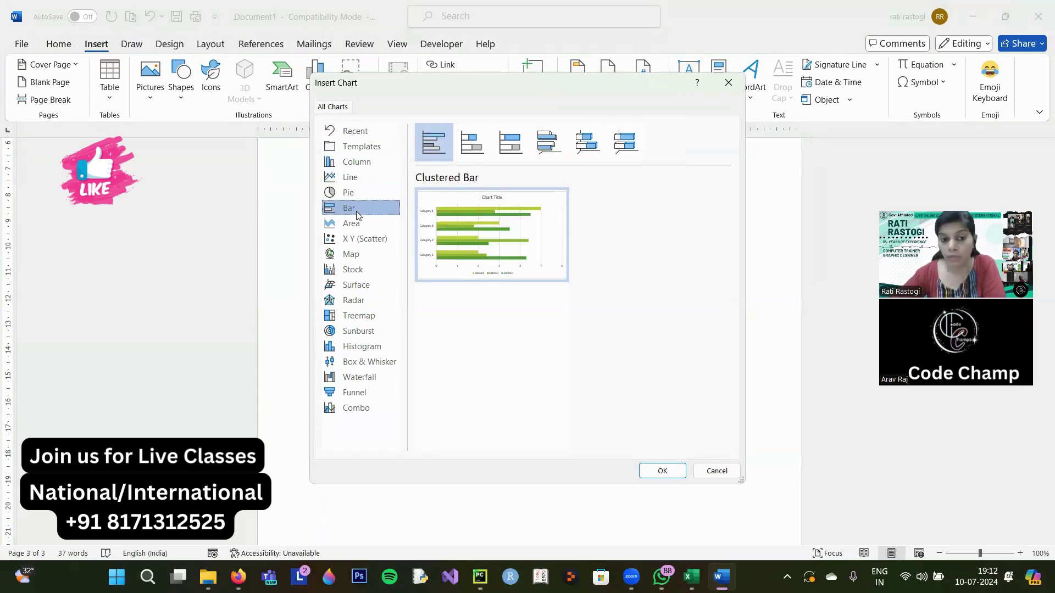
left_click(355, 226)
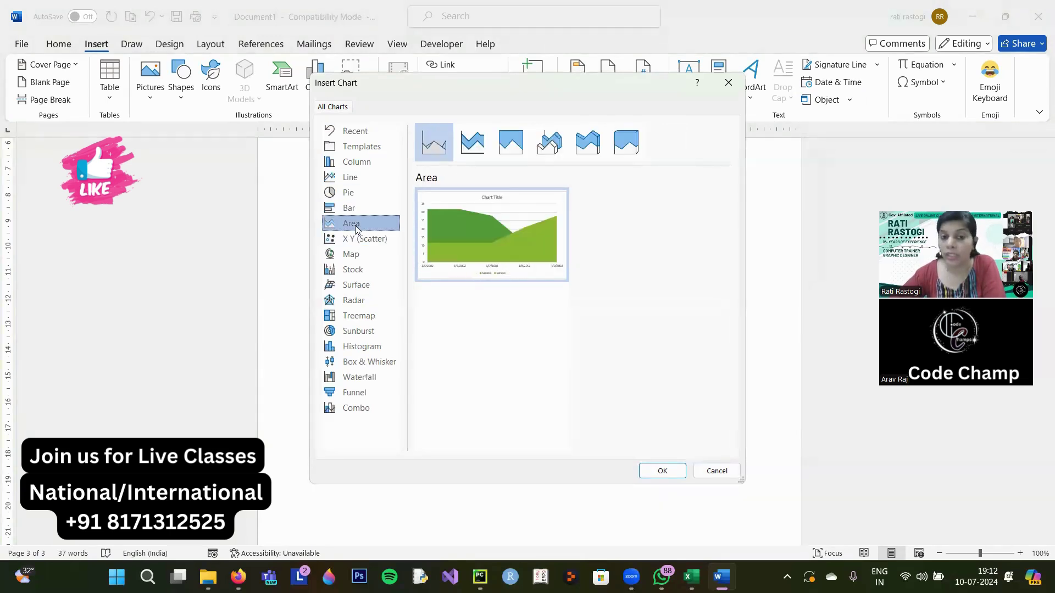
left_click(373, 163)
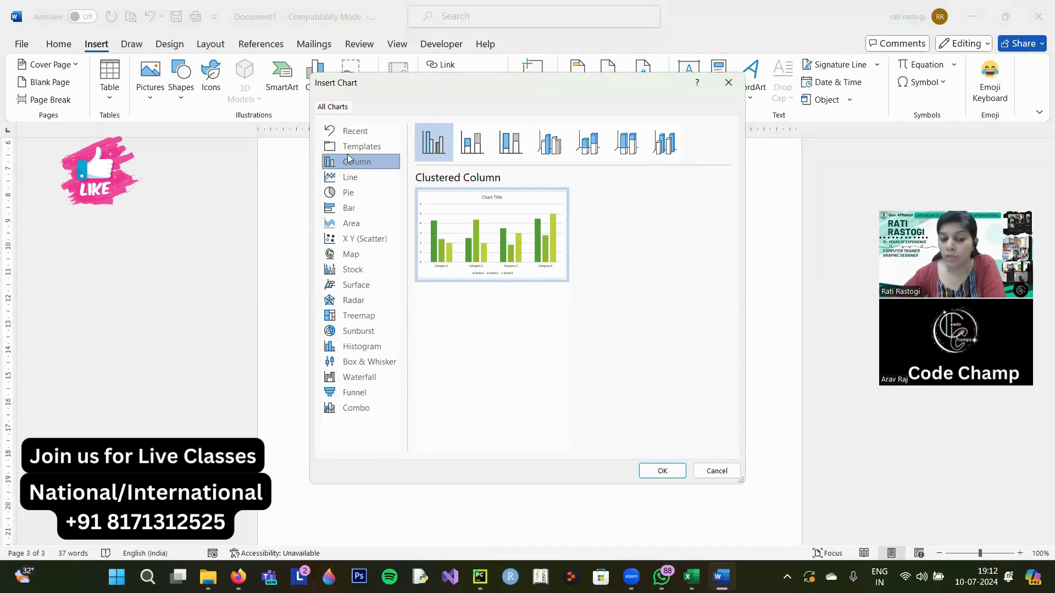
left_click(367, 154)
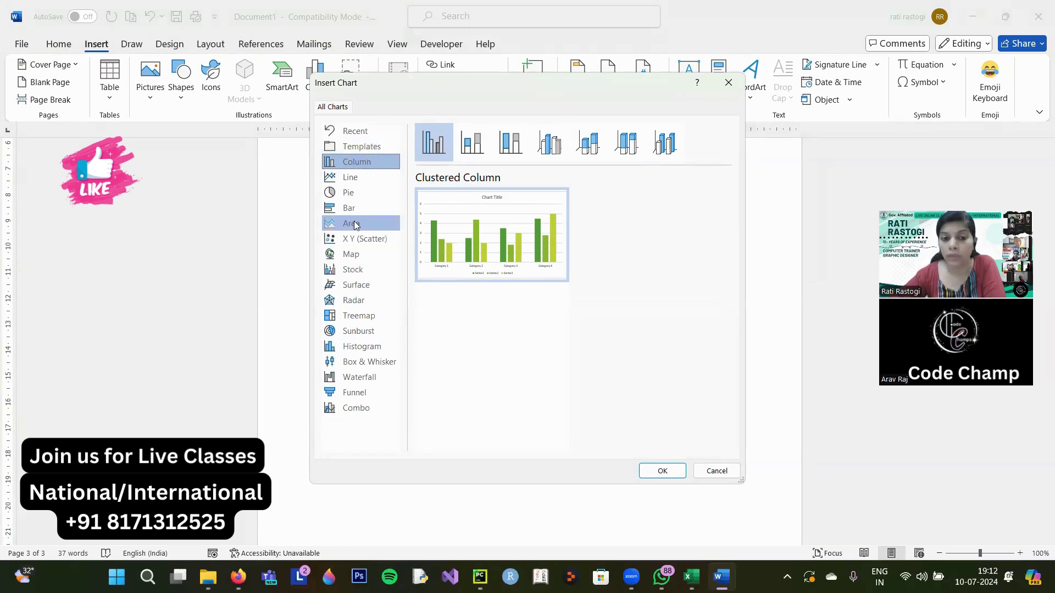
left_click(350, 192)
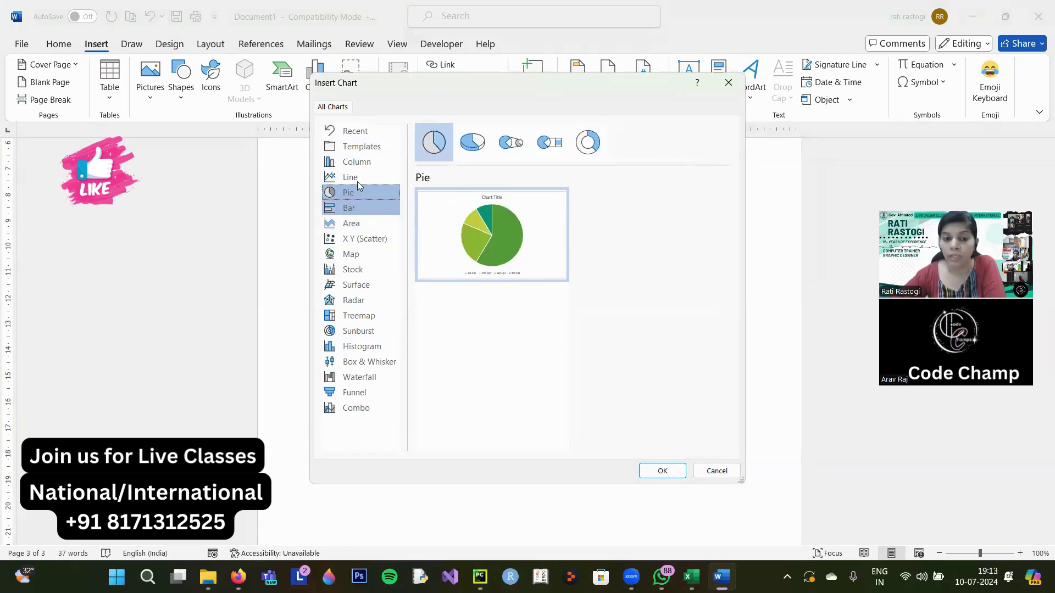
left_click(356, 180)
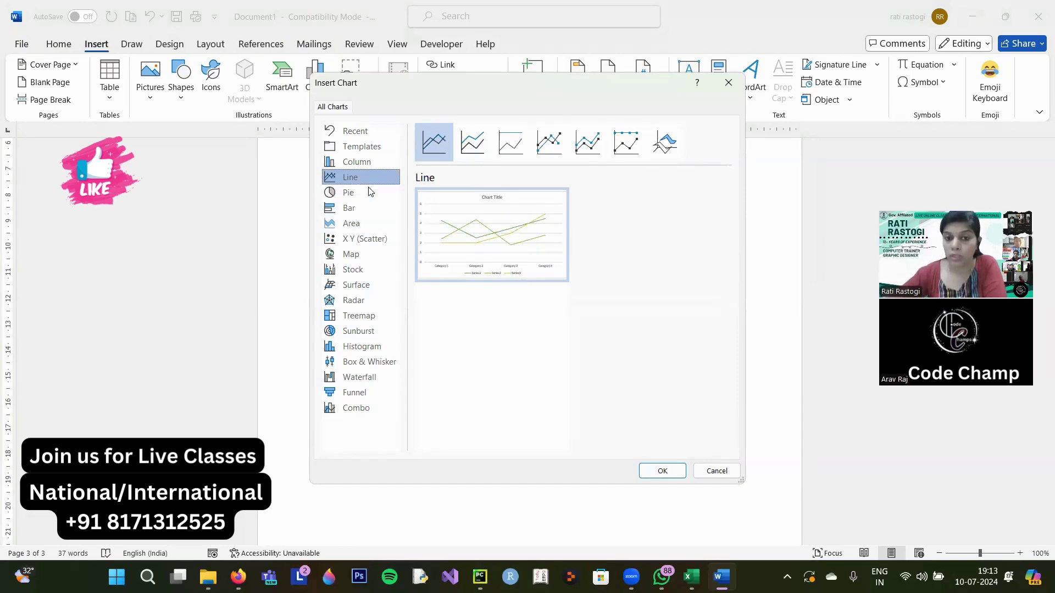
Step: Insert a Clustered Column chart below the CHART heading
left_click(369, 163)
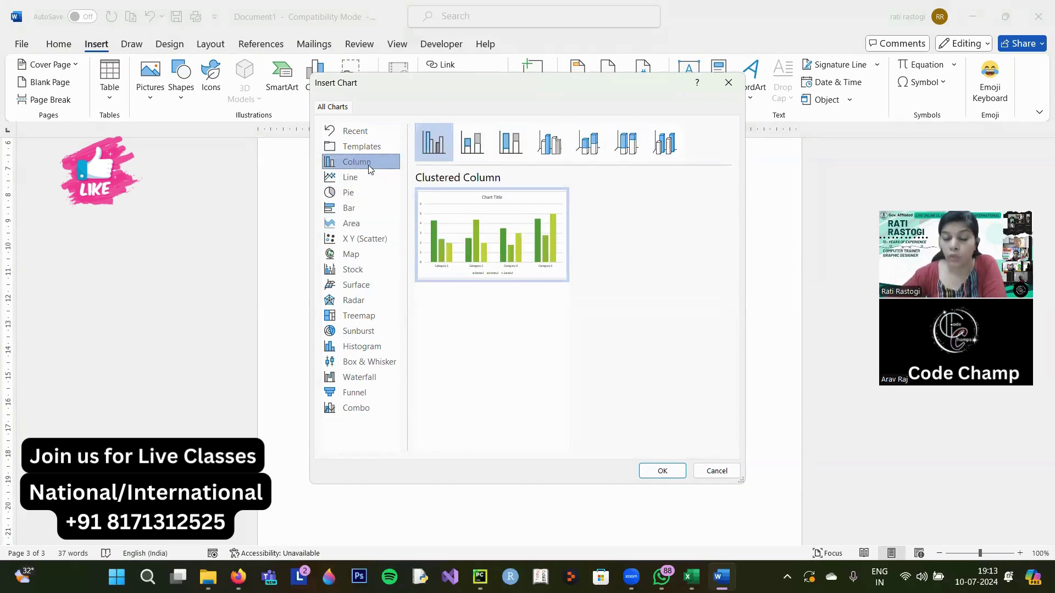
mouse_move(470, 223)
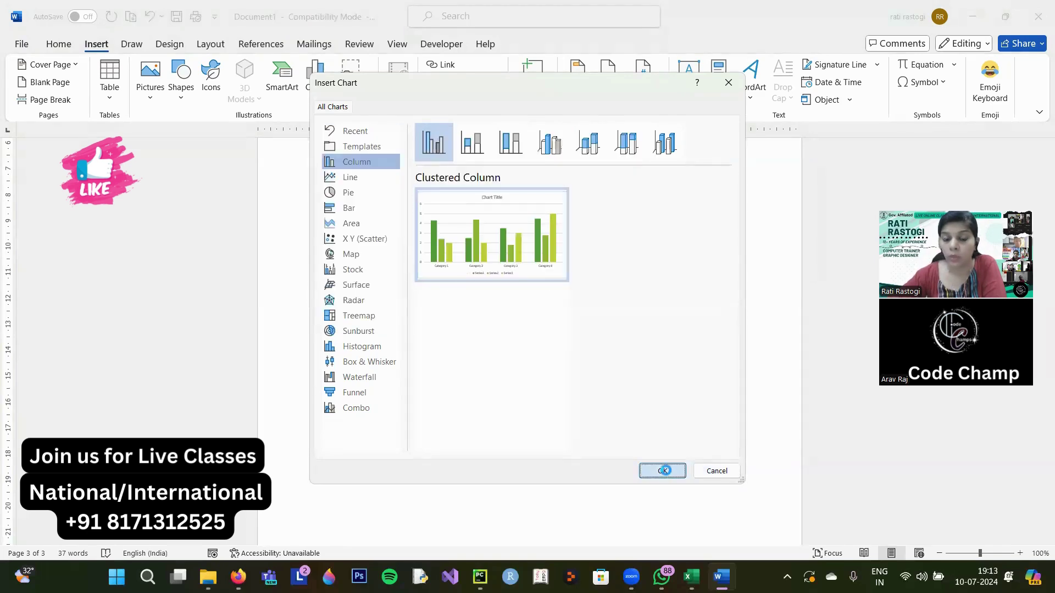
left_click(663, 471)
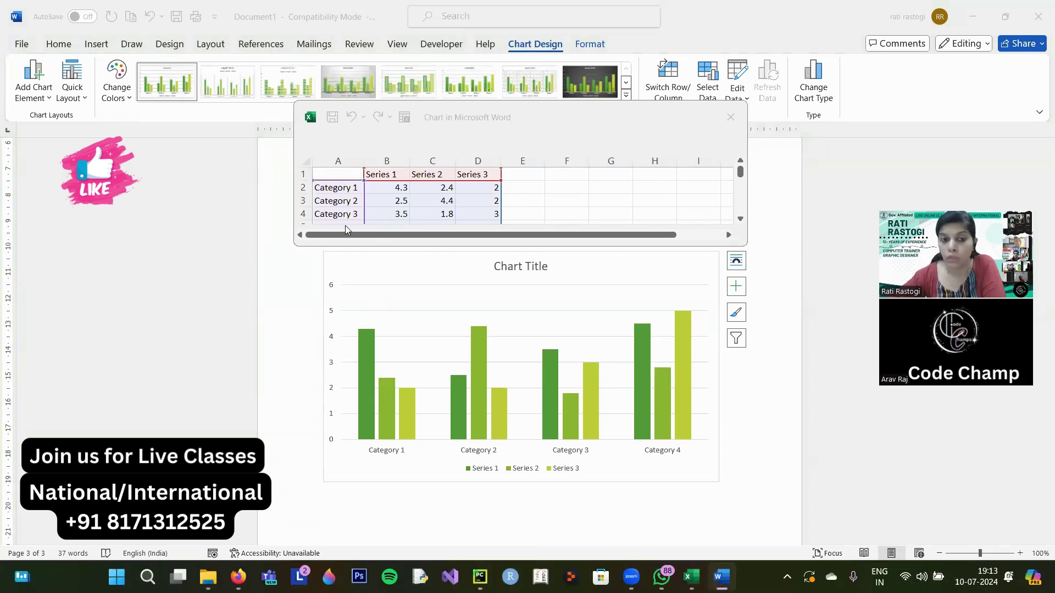
Step: Rename the three series headings in the chart data sheet as MATH, ENG and SCI
left_click(387, 174)
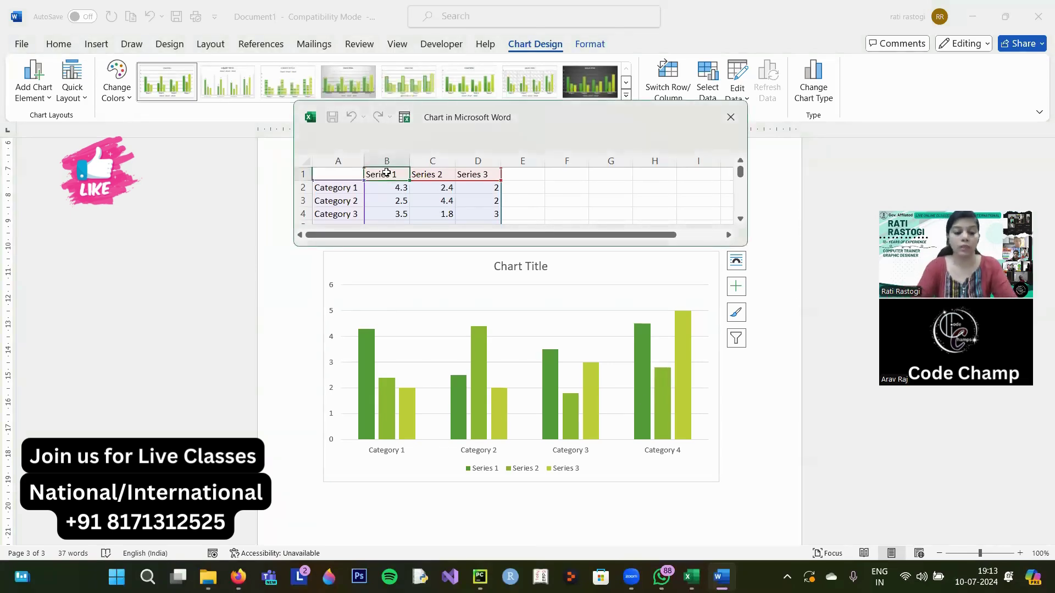
type("MATH")
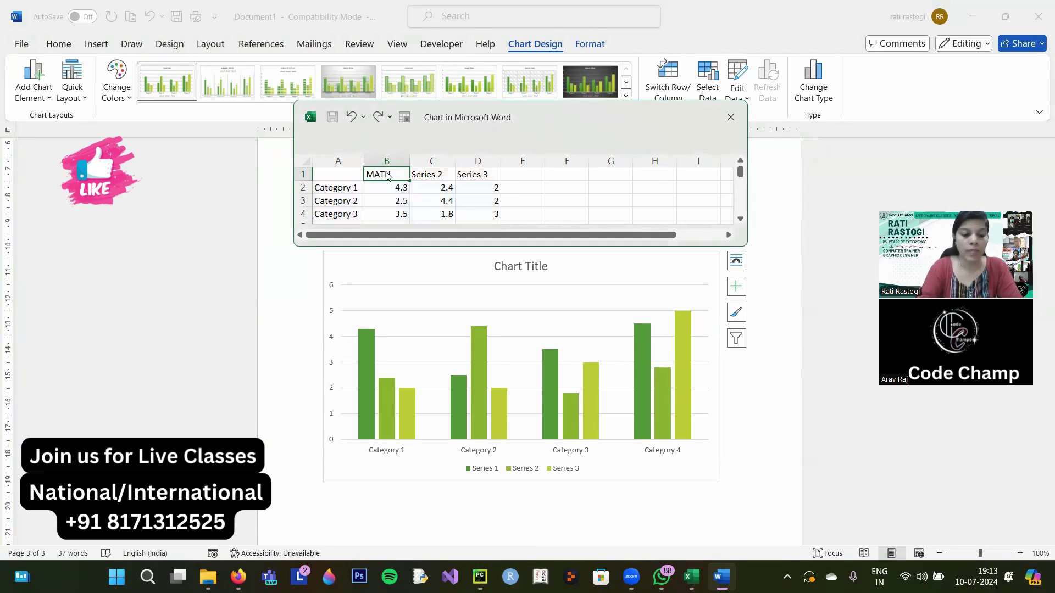
key("Tab")
type("ENG")
key("Tab")
type("SC")
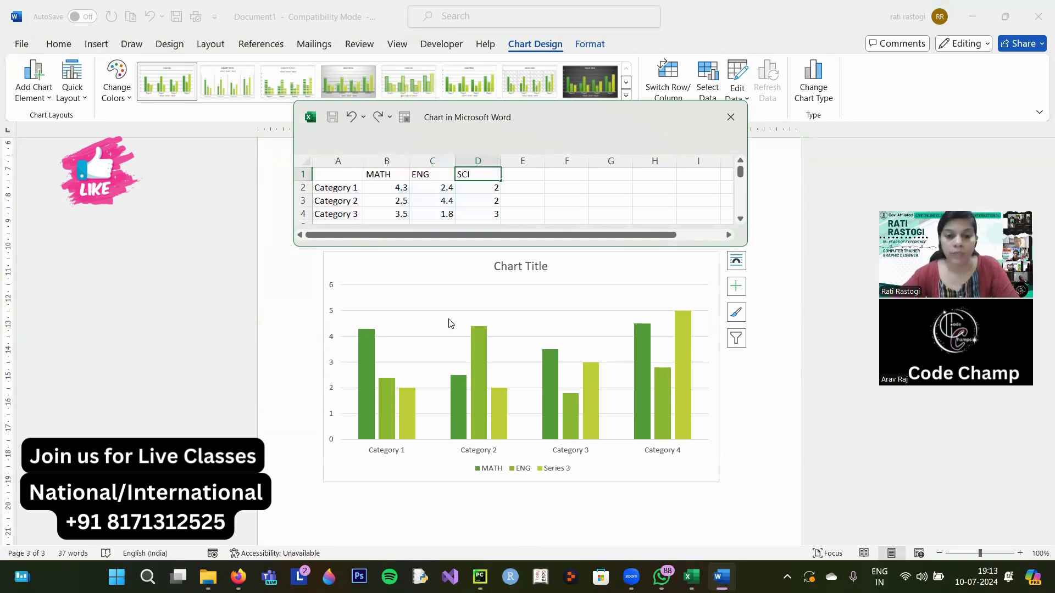
Step: Rename the four categories in the chart data sheet as A, G, R and H
left_click(332, 187)
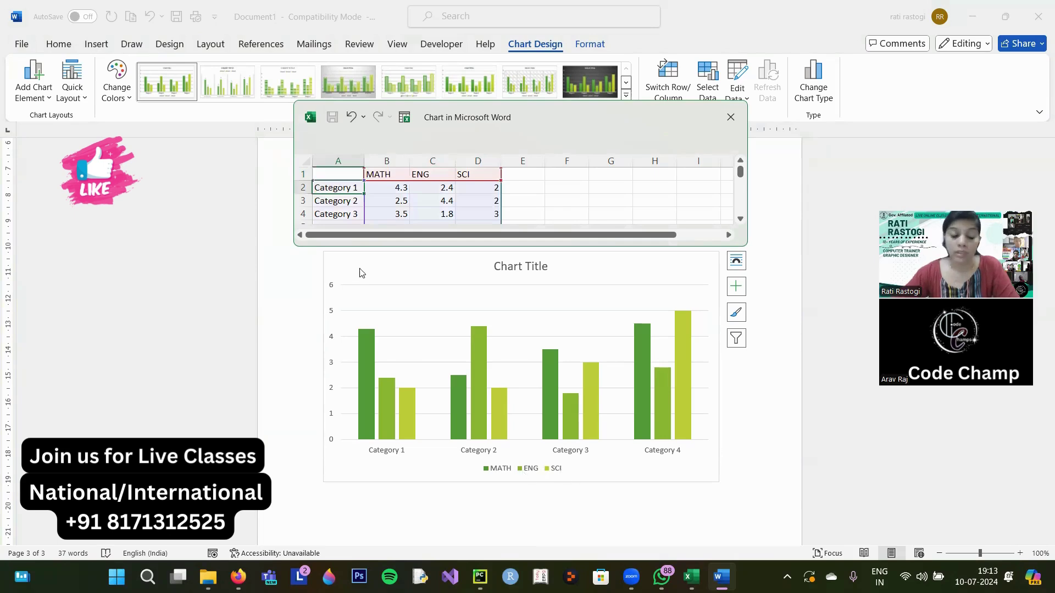
type("A")
key("Return")
type("G")
key("Return")
type("R")
key("Return")
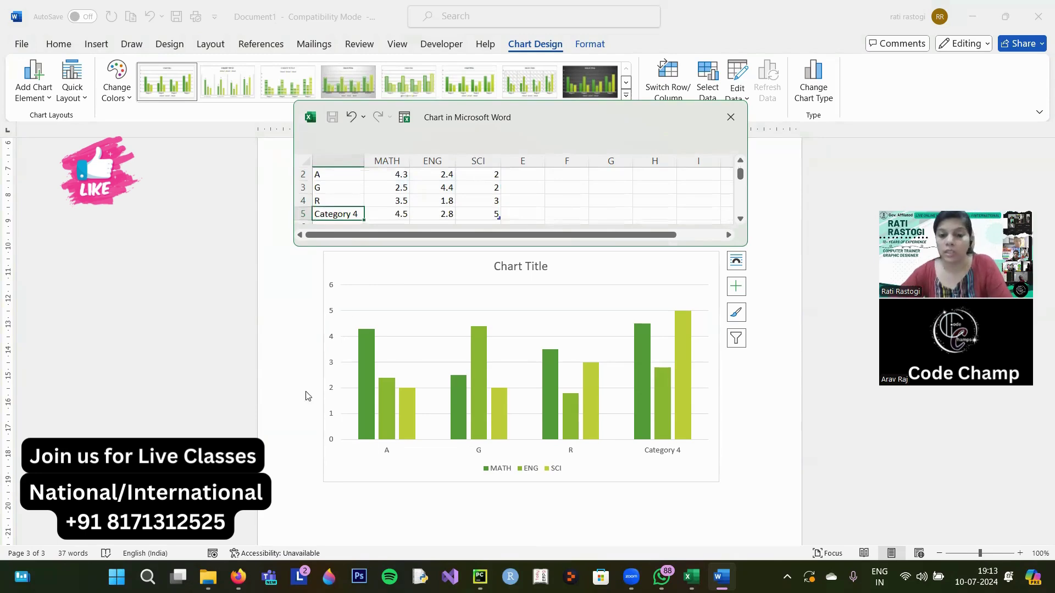
type("H")
key("Return")
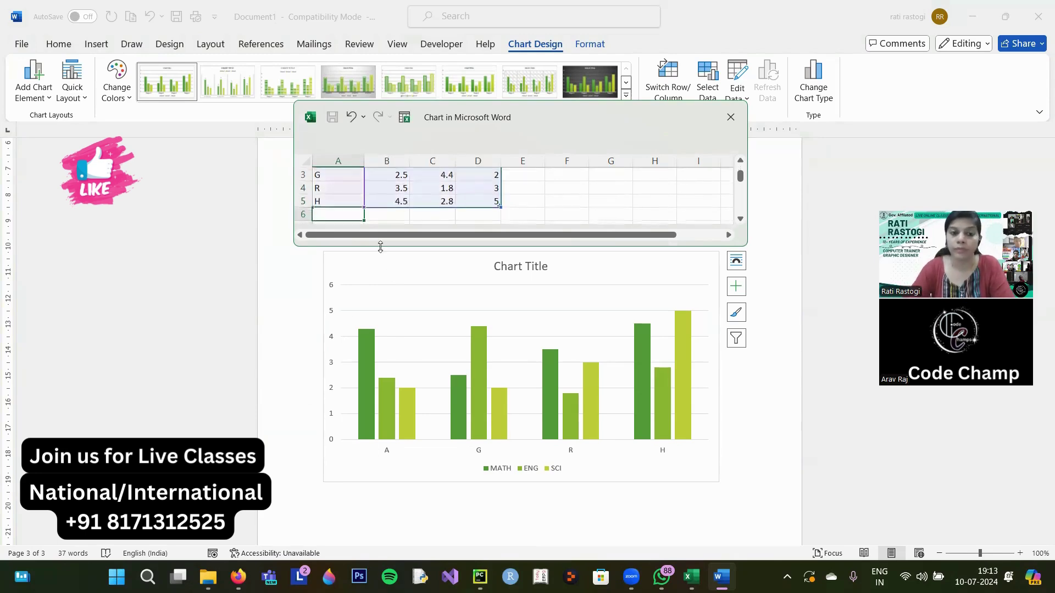
Step: Set row A's values in the chart data to 78 for MATH, 89 for ENG and 85 for SCI
scroll(385, 198, "up", 1)
left_click(396, 186)
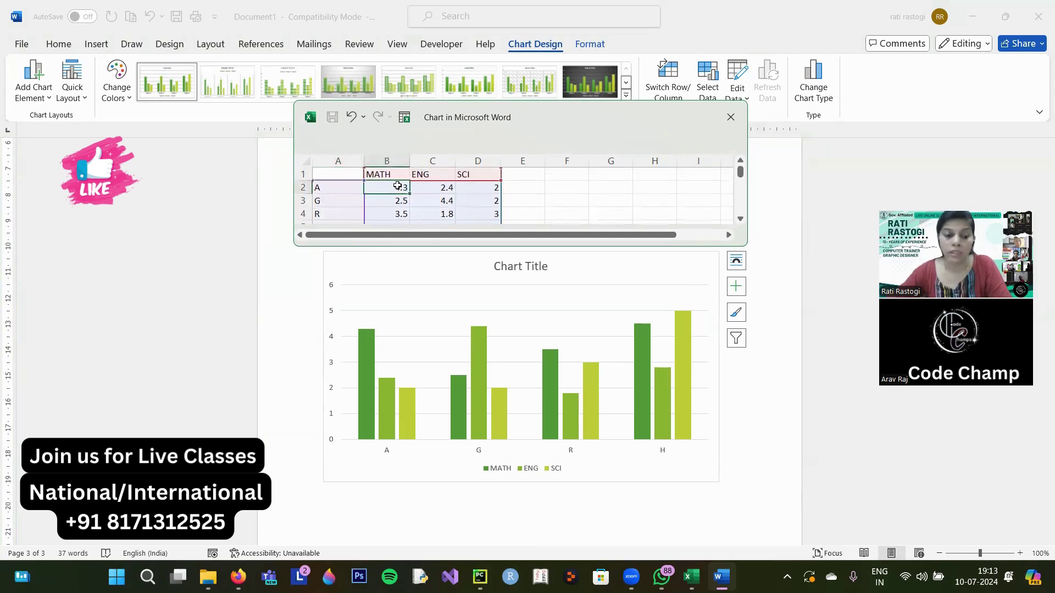
type("78")
key("Tab")
type("89")
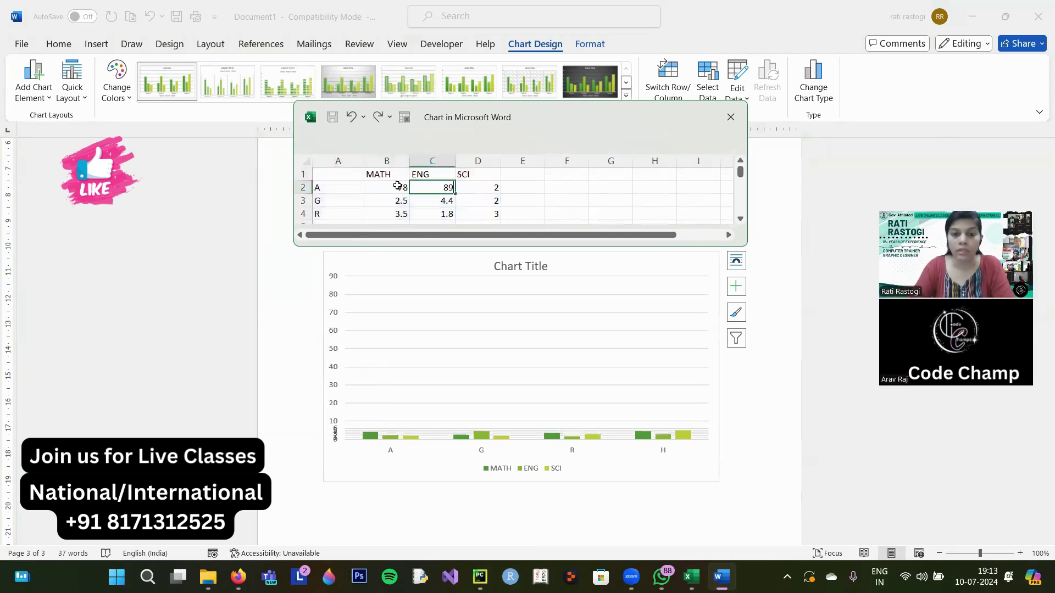
key("Tab")
type("85")
key("Return")
Step: Set row G's values in the chart data to 74 for MATH, 78 for ENG and 89 for SCI
key("Tab")
type("74")
key("Tab")
type("78")
key("Tab")
type("89")
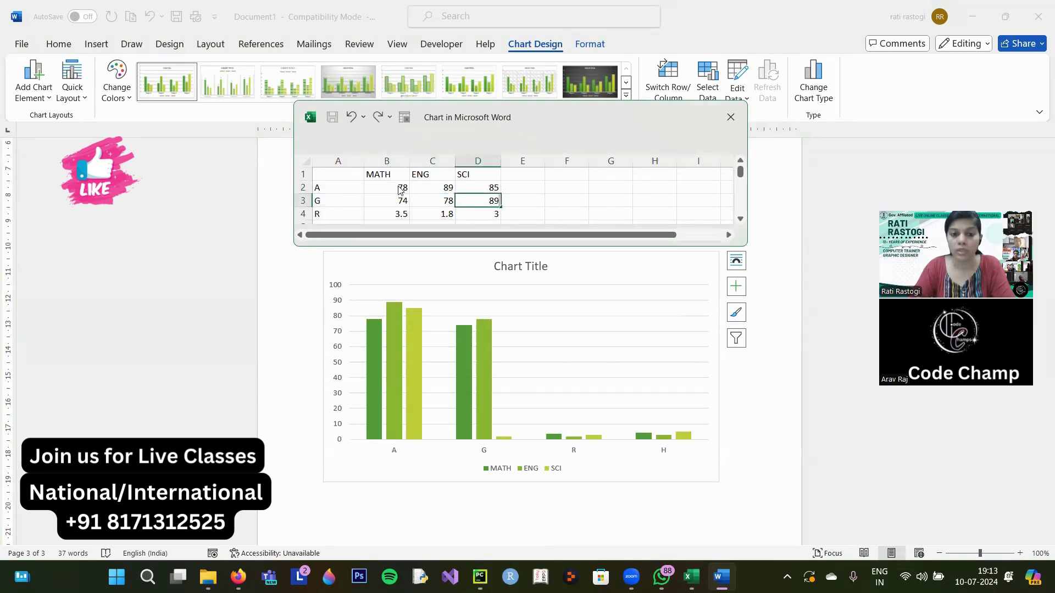
Step: Set row R's values in the chart data to 74 for MATH, 75 for ENG and 76 for SCI
key("Return")
key("Tab")
type("74")
key("Tab")
type("75")
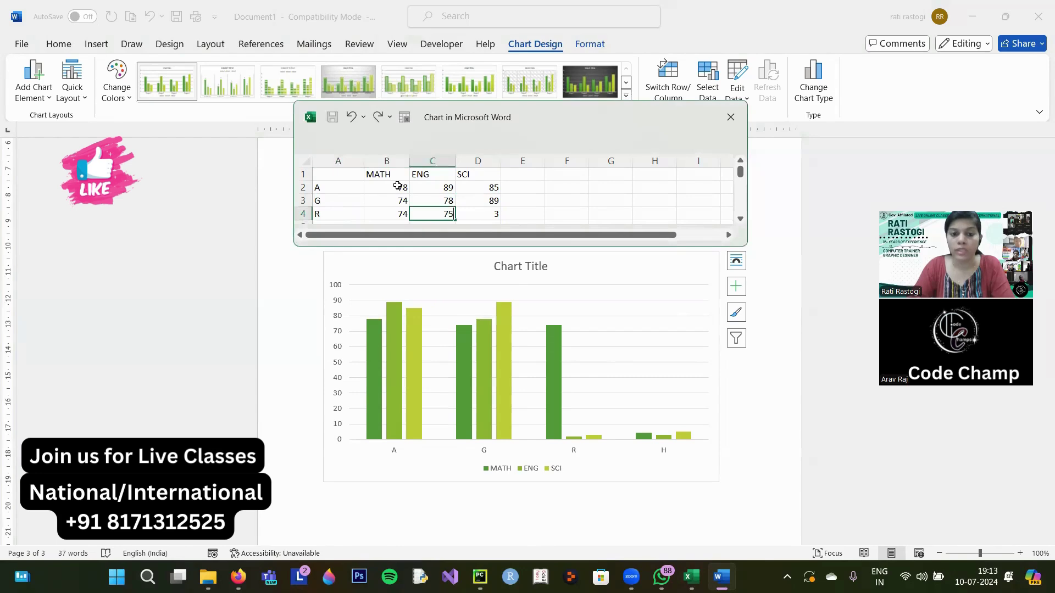
key("Tab")
type("76")
Step: Enter 78 for MATH, 85 for ENG and 74 for SCI in row H of the chart data, and close the data sheet
key("Return")
key("Tab")
type("78")
key("Tab")
type("85")
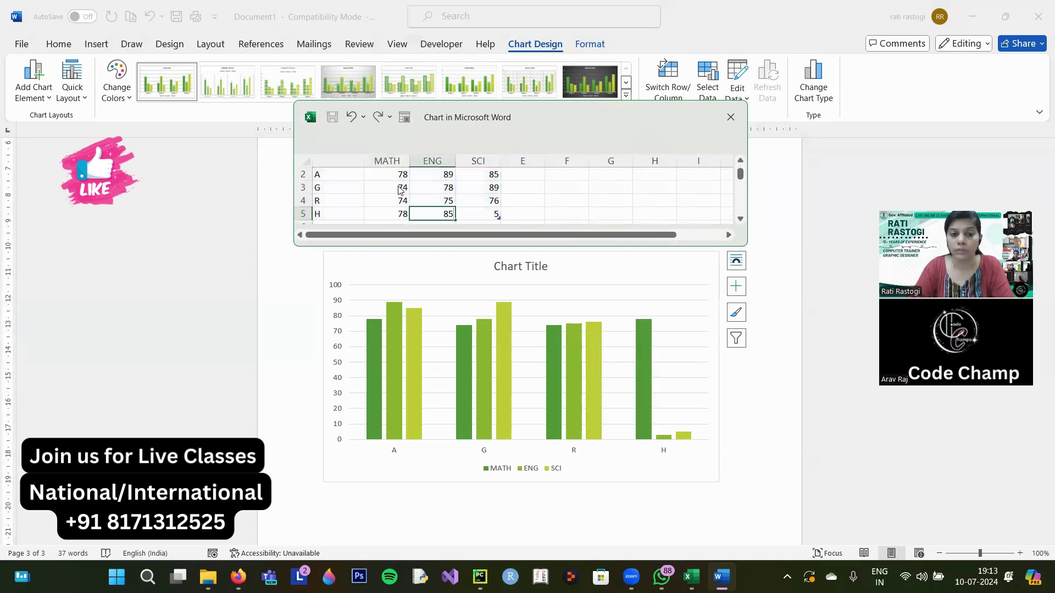
key("Tab")
type("74")
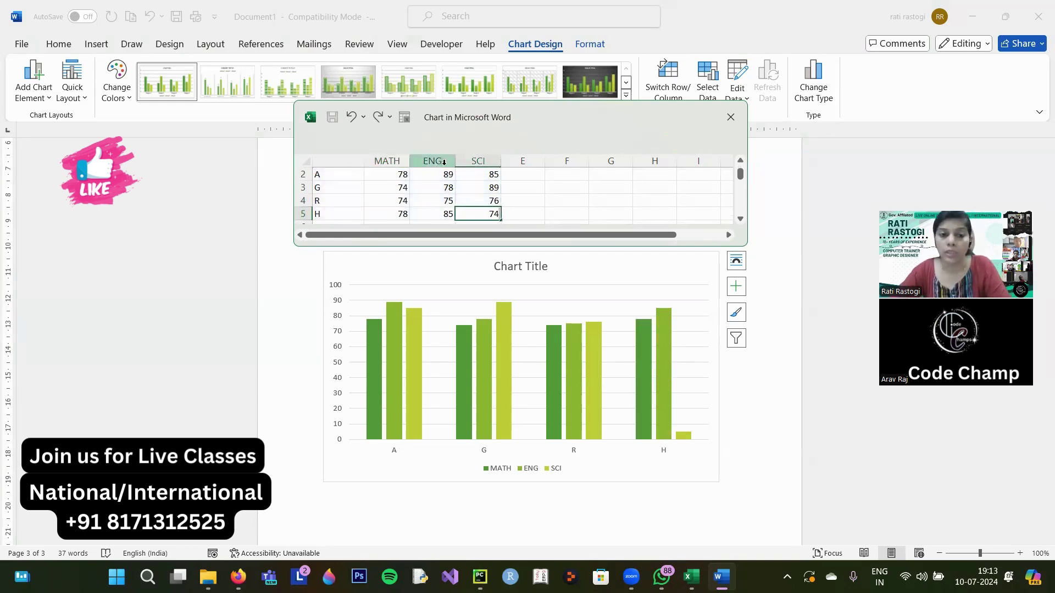
left_click(728, 119)
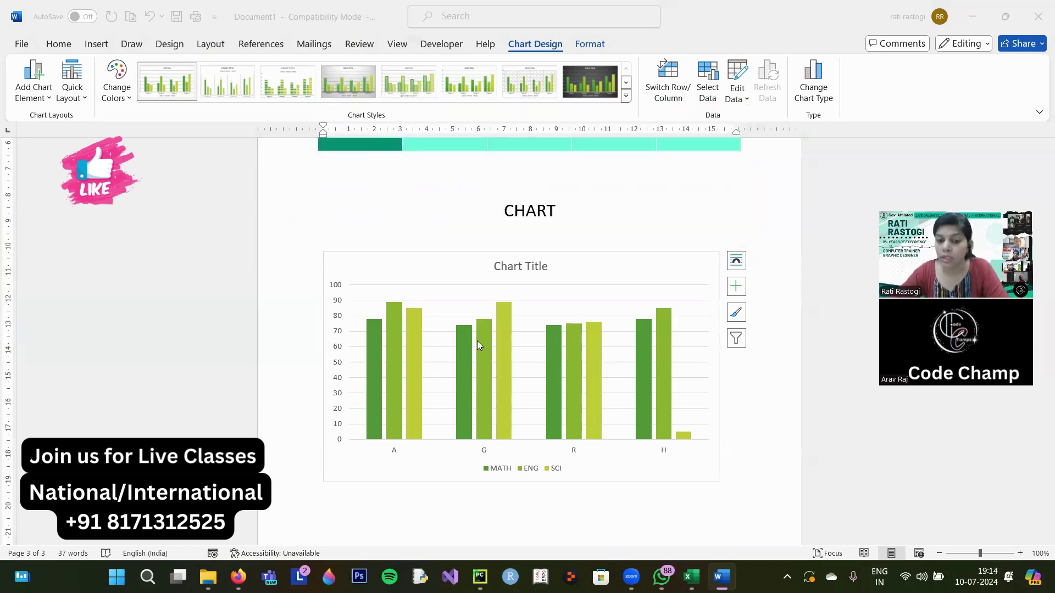
double_click(535, 268)
left_click(437, 267)
left_click(475, 273)
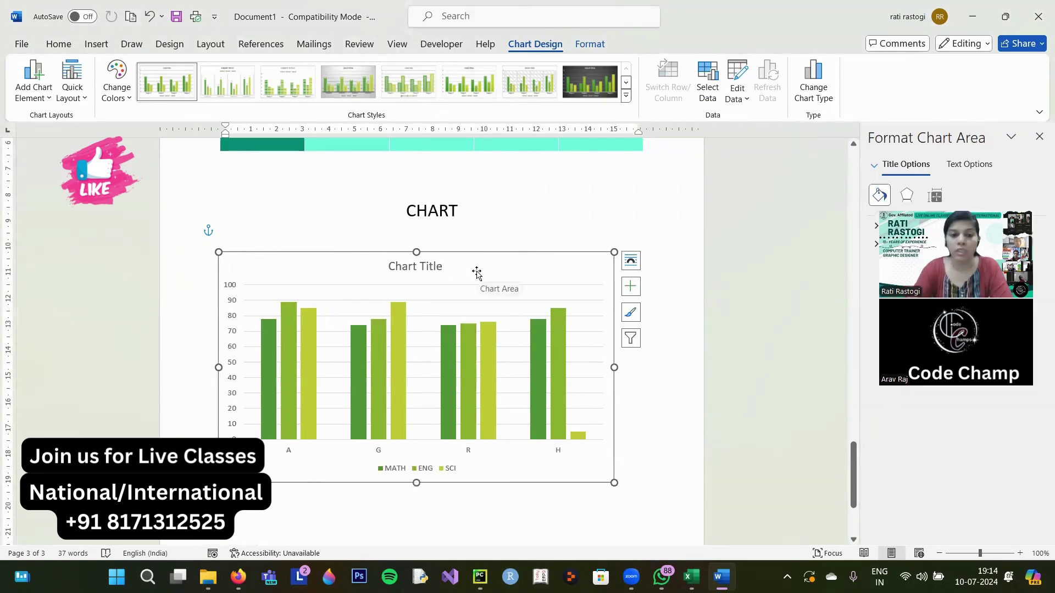
key("BackSpace")
key("BackSpace")
key("BackSpace")
key("ctrl+z")
key("ctrl+z")
key("ctrl+z")
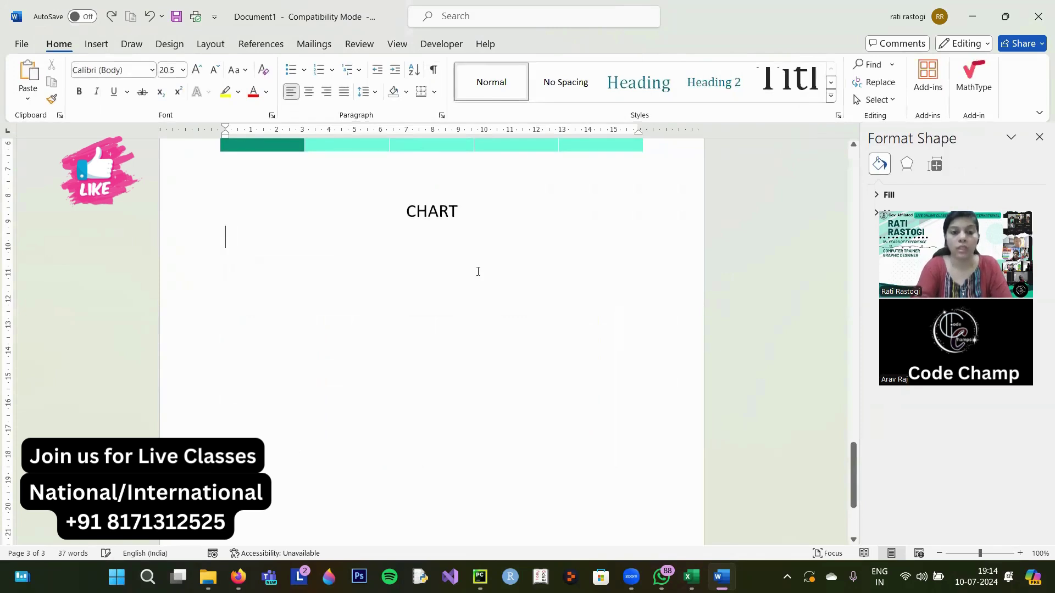
Step: Replace the placeholder chart title with ST.MARRY
left_click(439, 268)
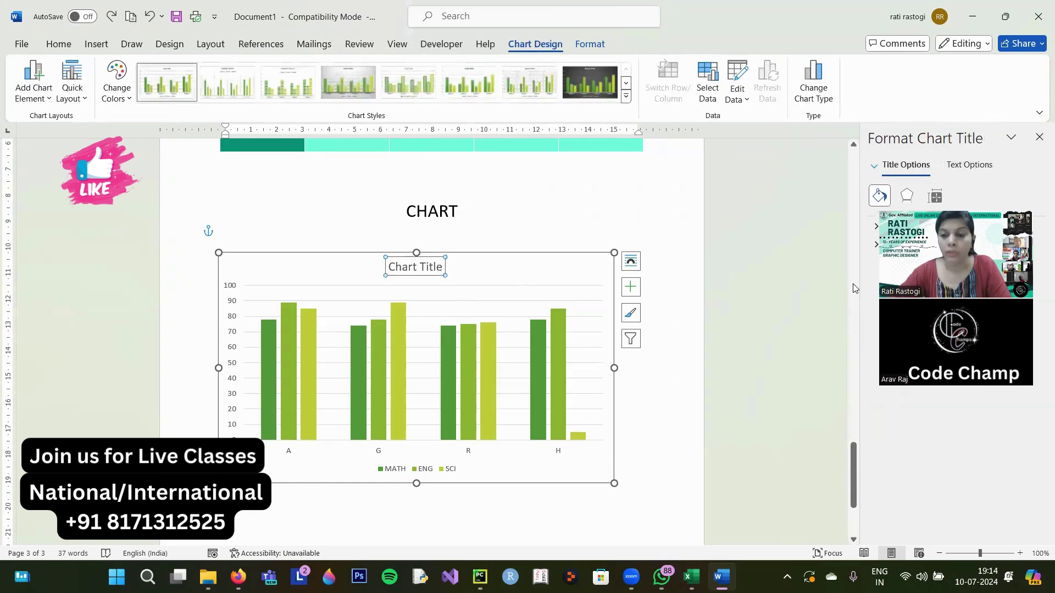
double_click(422, 264)
key("BackSpace")
key("BackSpace")
key("BackSpace")
key("BackSpace")
key("BackSpace")
key("BackSpace")
key("BackSpace")
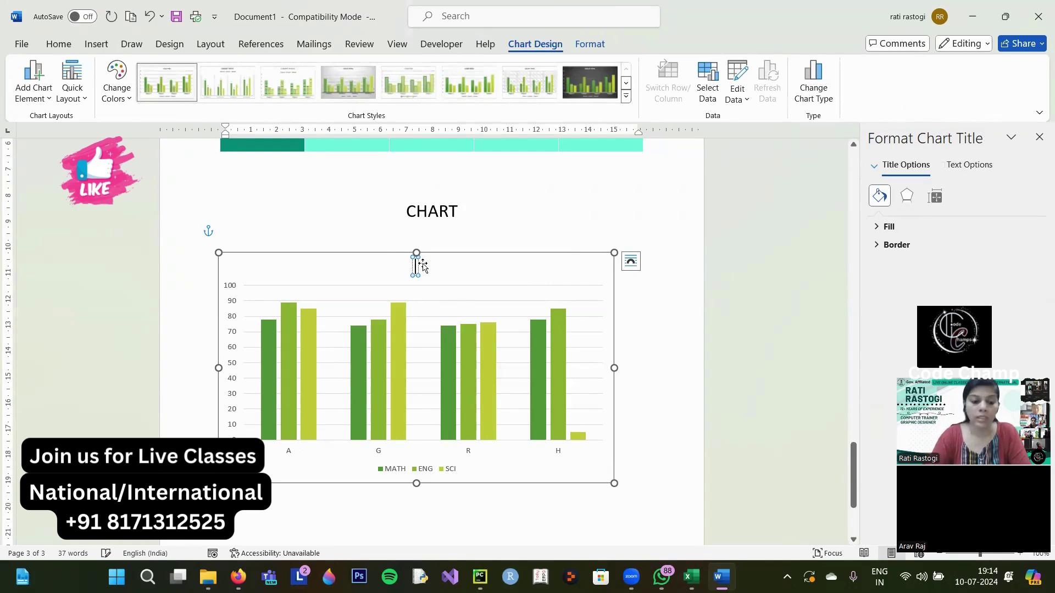
type("ST.MARRY")
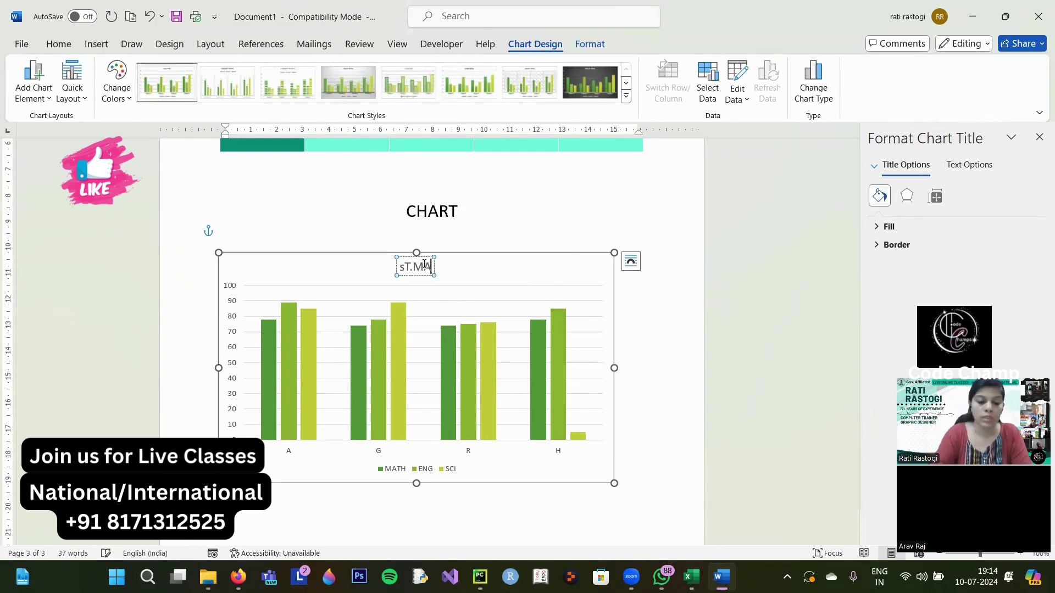
left_click(395, 268)
key("BackSpace")
type("S")
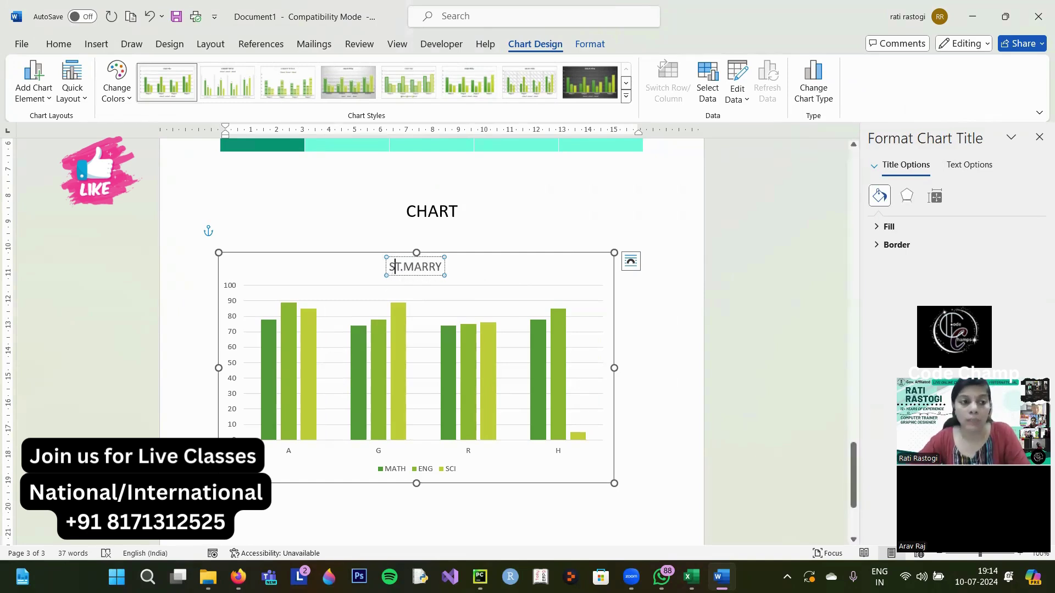
Step: Apply the dark chart style with outlined glowing columns and fill the SCI series with a pale lime theme colour
left_click(625, 97)
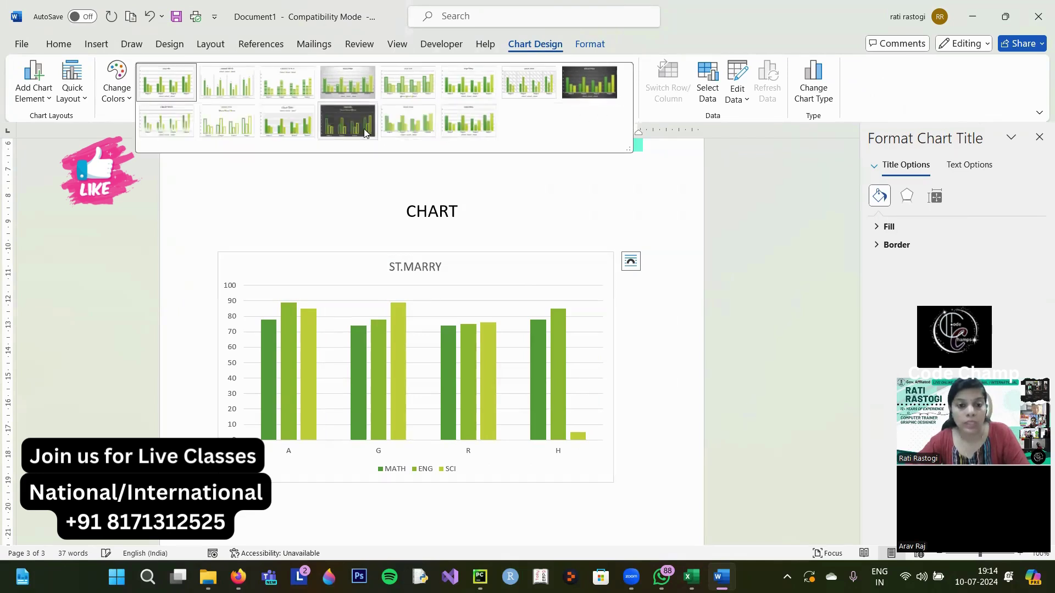
left_click(365, 133)
left_click(393, 330)
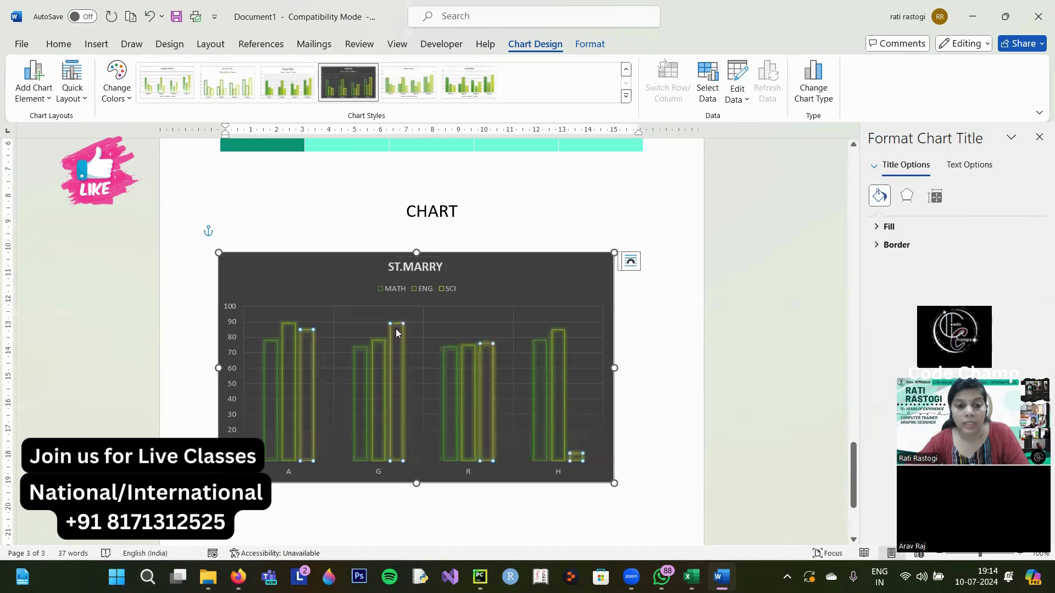
left_click(591, 45)
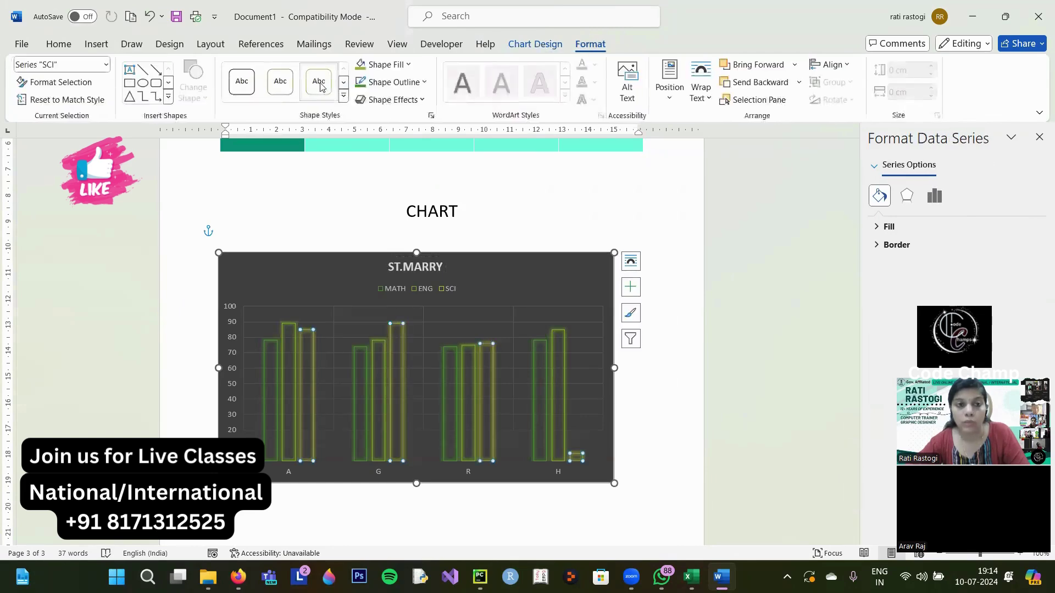
left_click(407, 66)
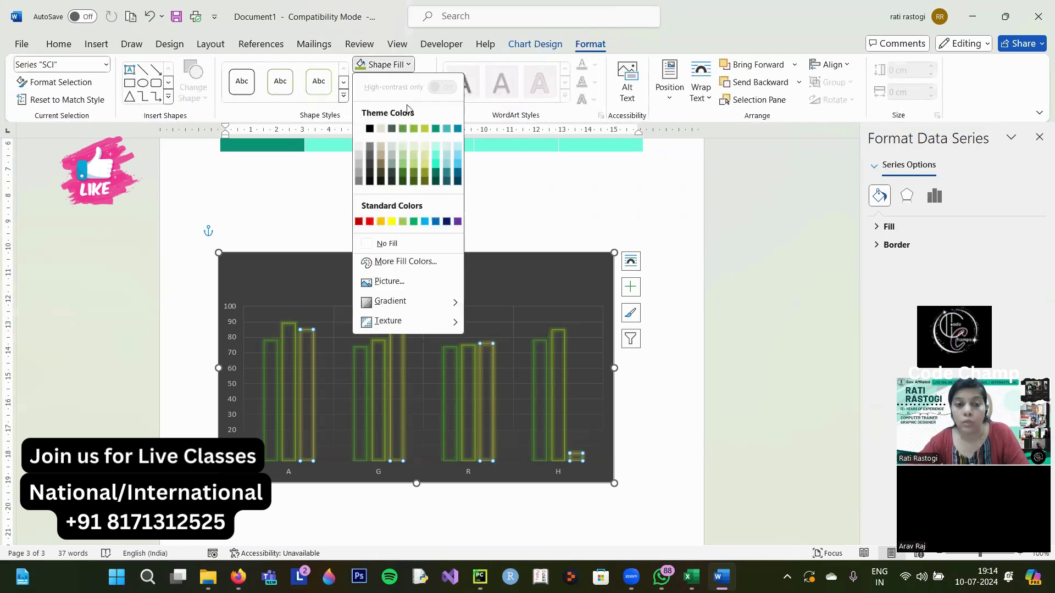
left_click(415, 147)
Step: Fill the ENG series columns with the teal theme colour and the MATH series columns with a light tan
left_click(467, 350)
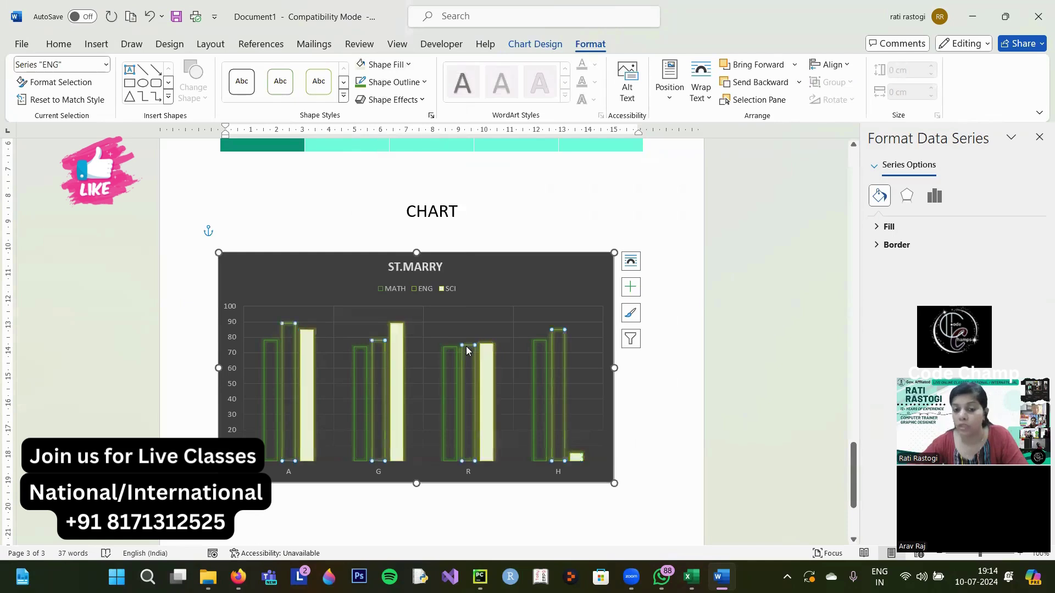
left_click(409, 67)
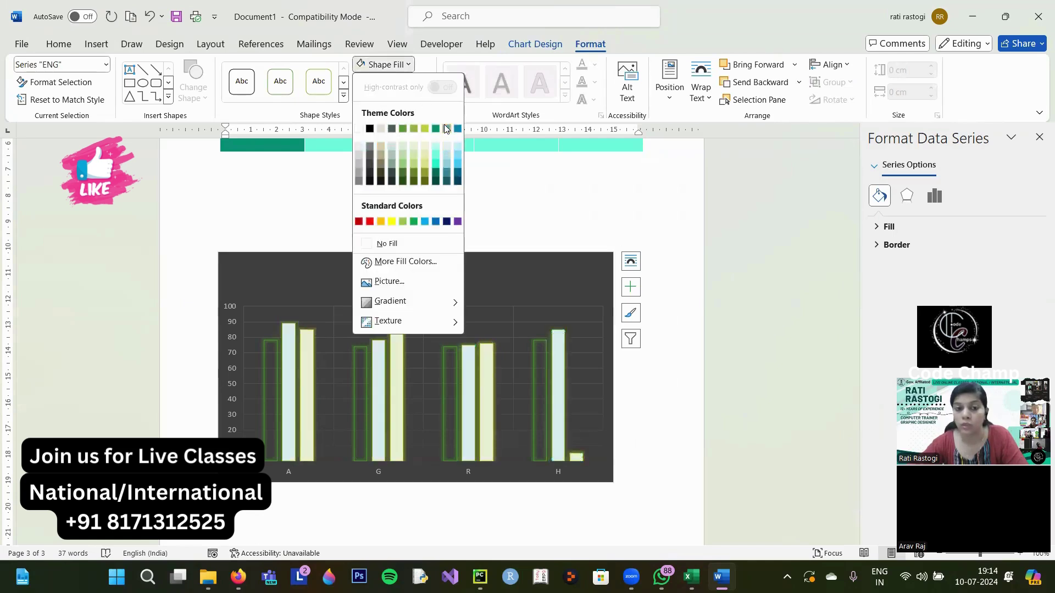
left_click(458, 341)
left_click(453, 349)
left_click(450, 346)
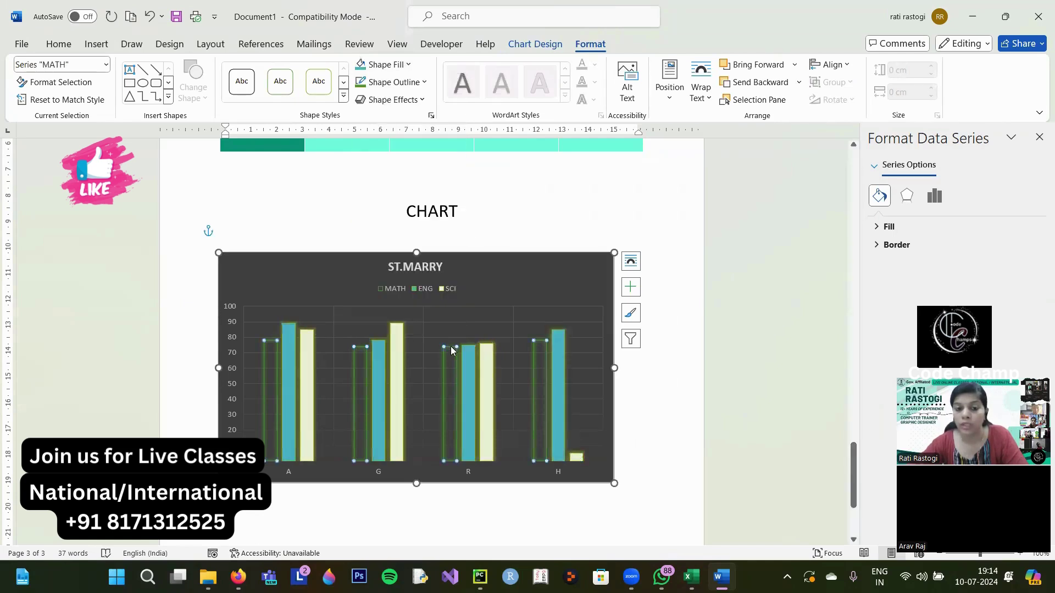
left_click(409, 65)
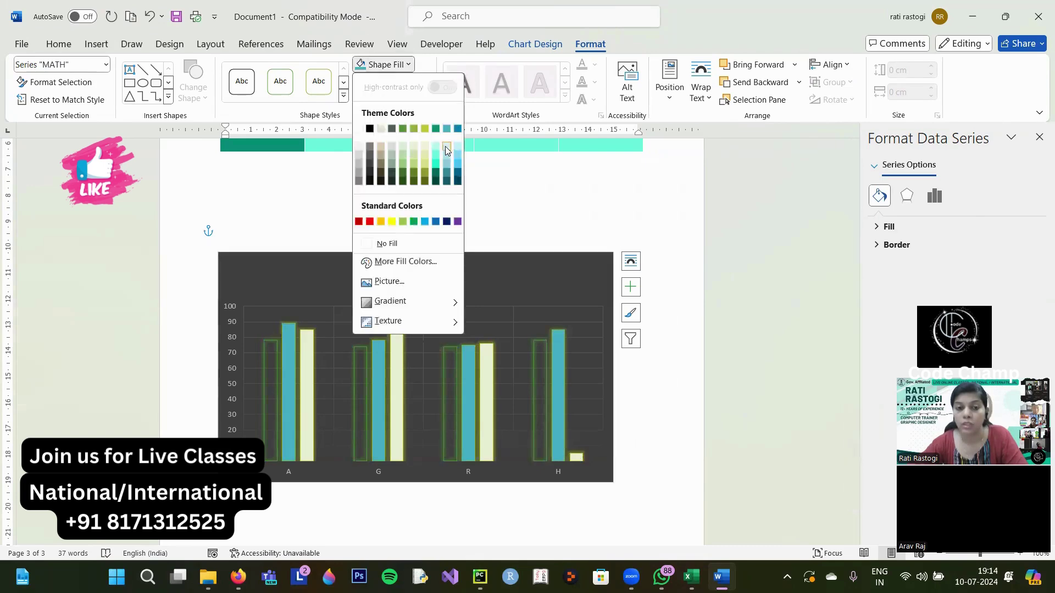
left_click(382, 148)
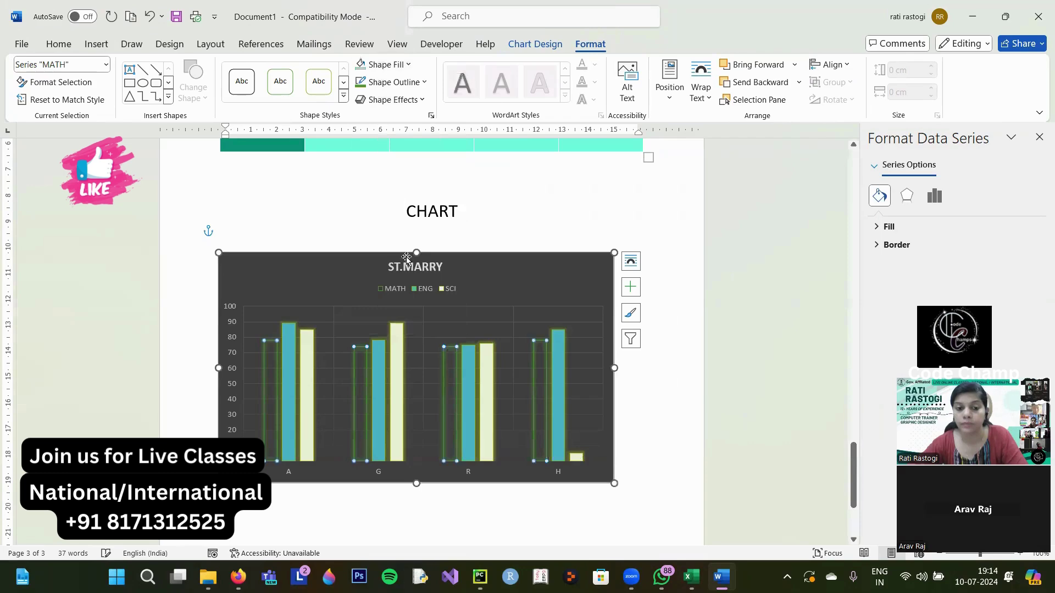
left_click(490, 227)
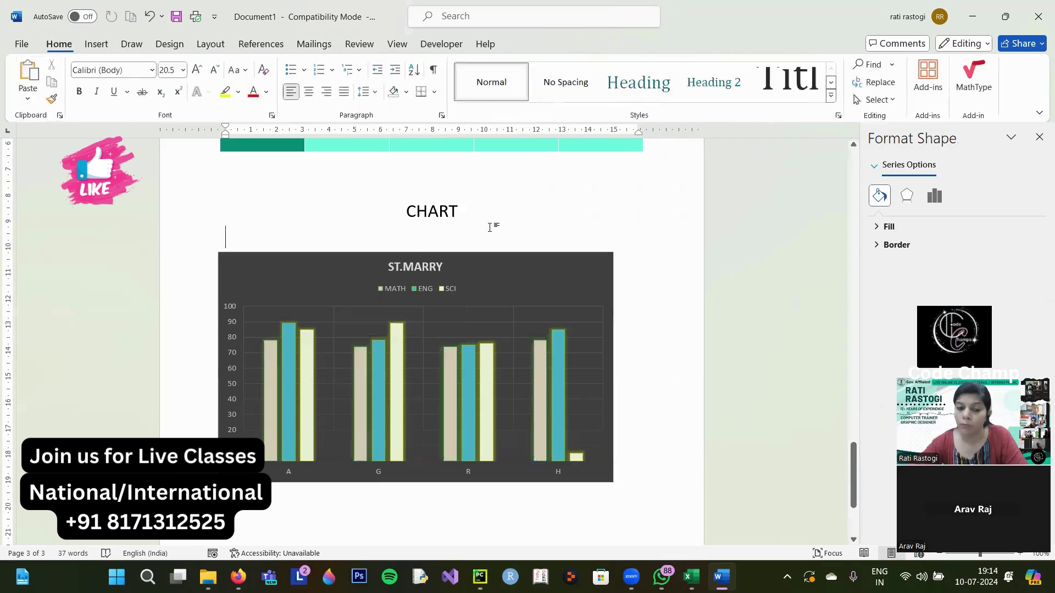
Step: Apply the quick layout Layout 2 to the whole chart, with a top legend and data labels above the columns
left_click(341, 266)
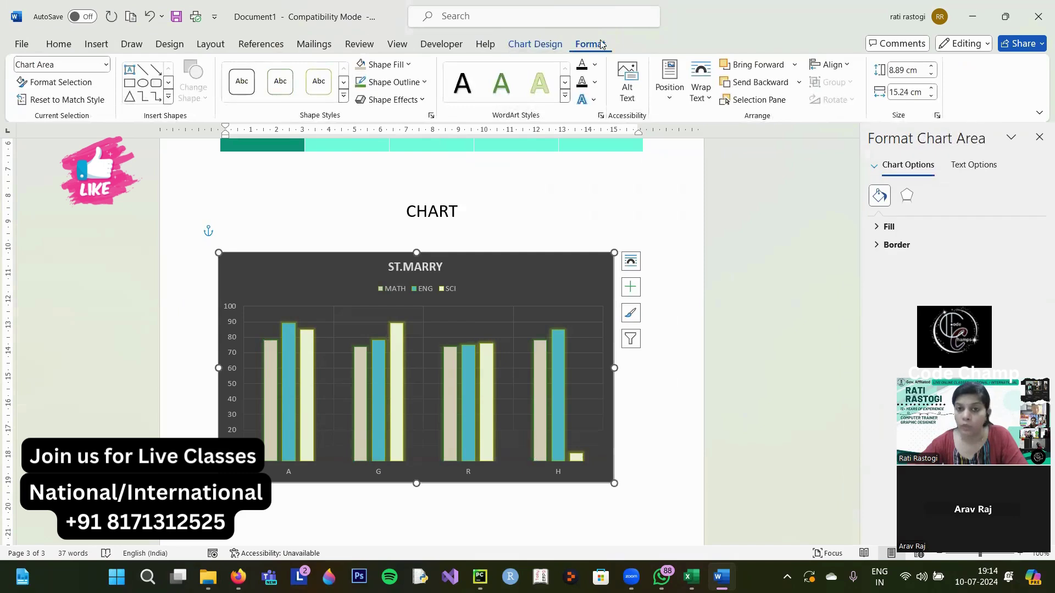
left_click(538, 45)
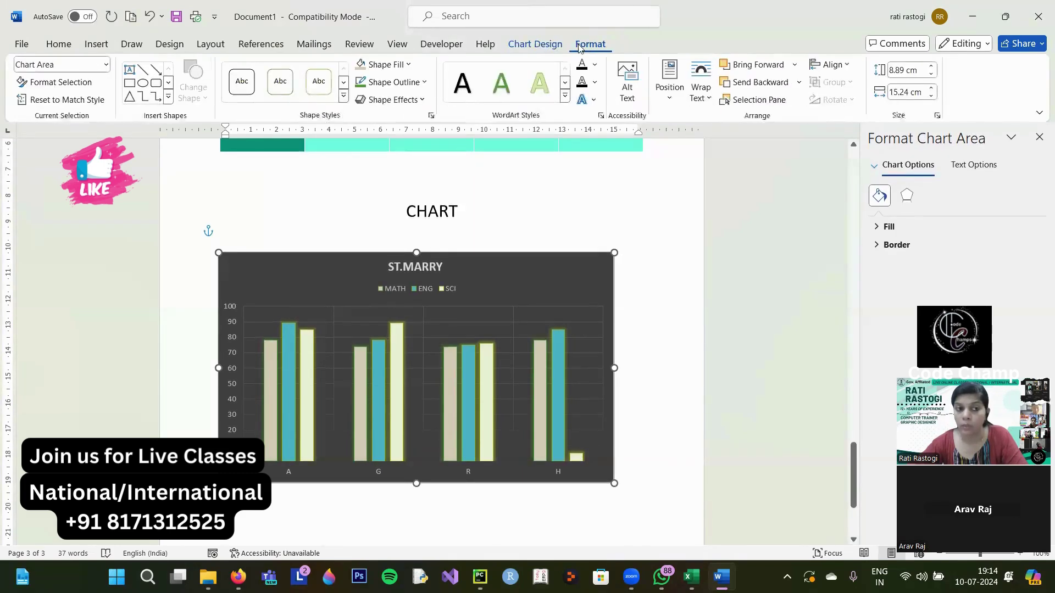
left_click(538, 47)
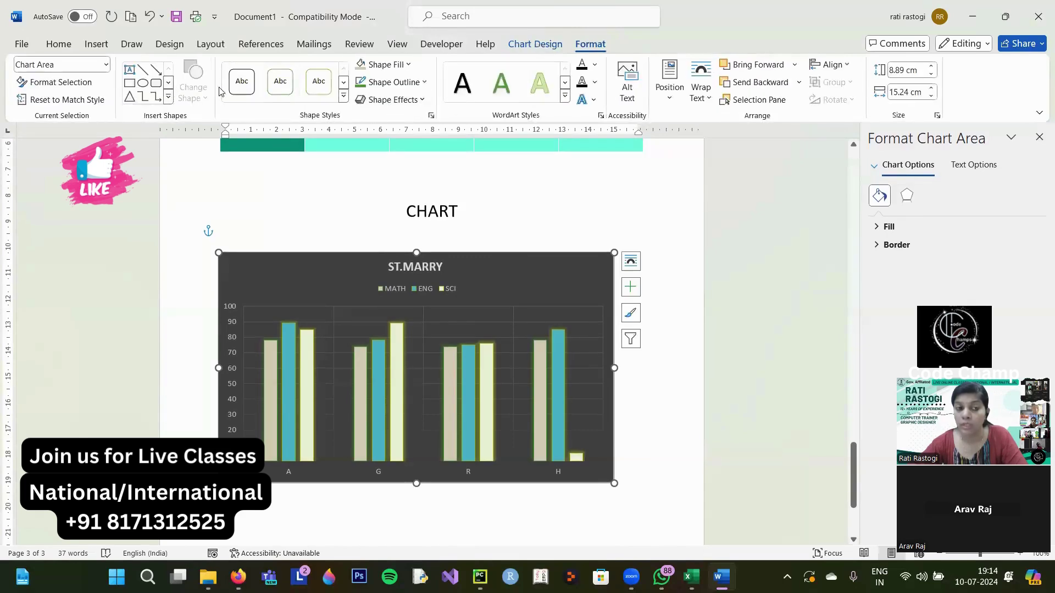
left_click(536, 45)
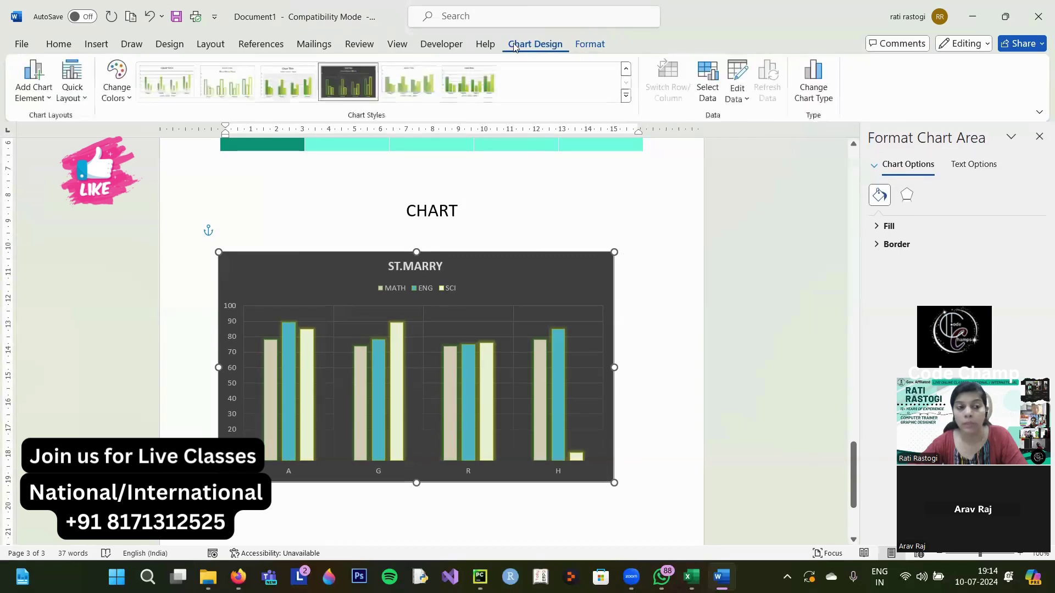
left_click(66, 103)
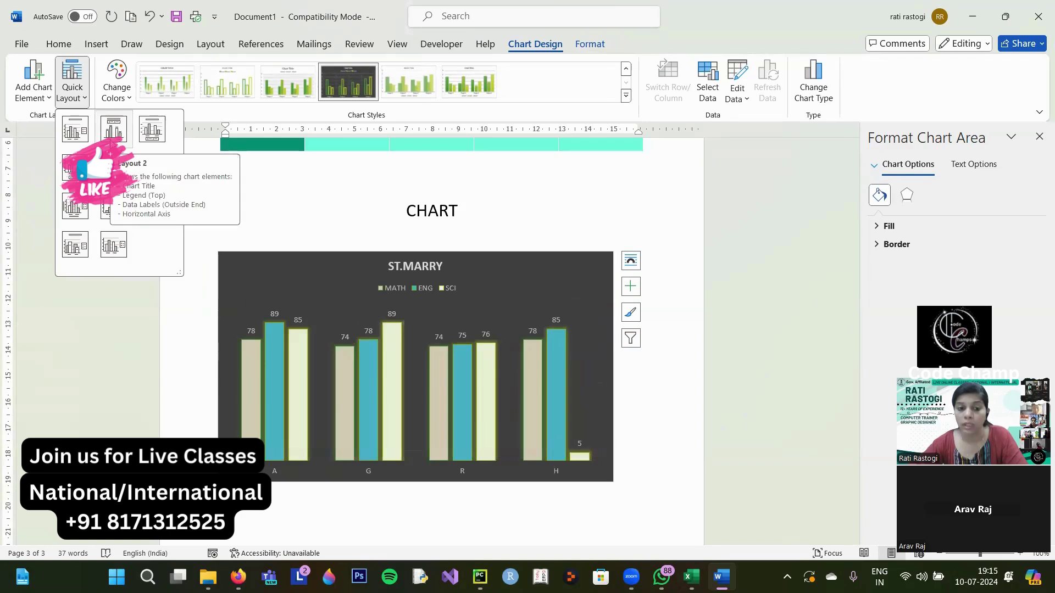
left_click(114, 132)
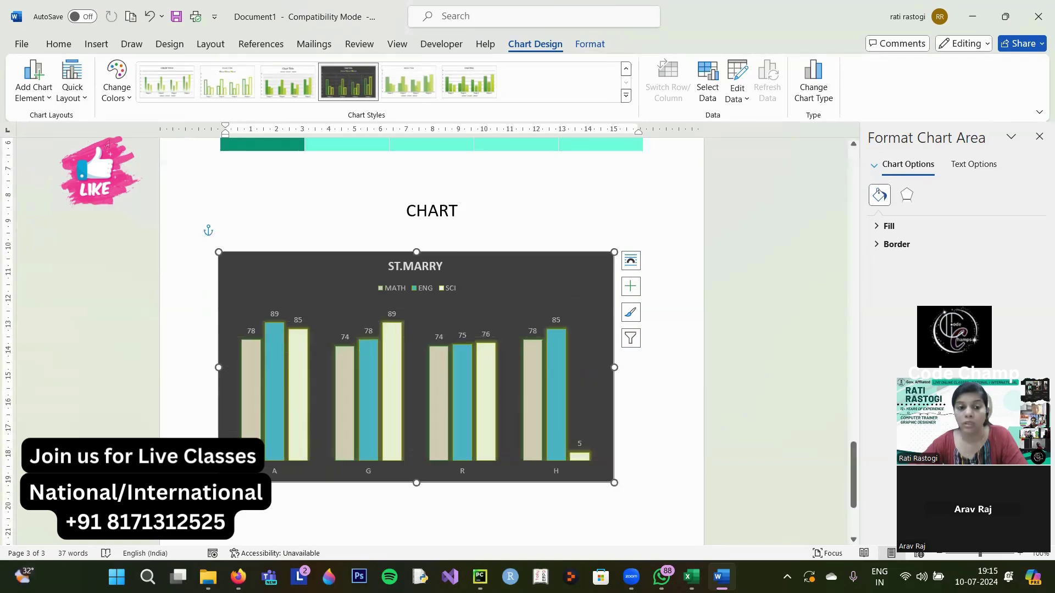